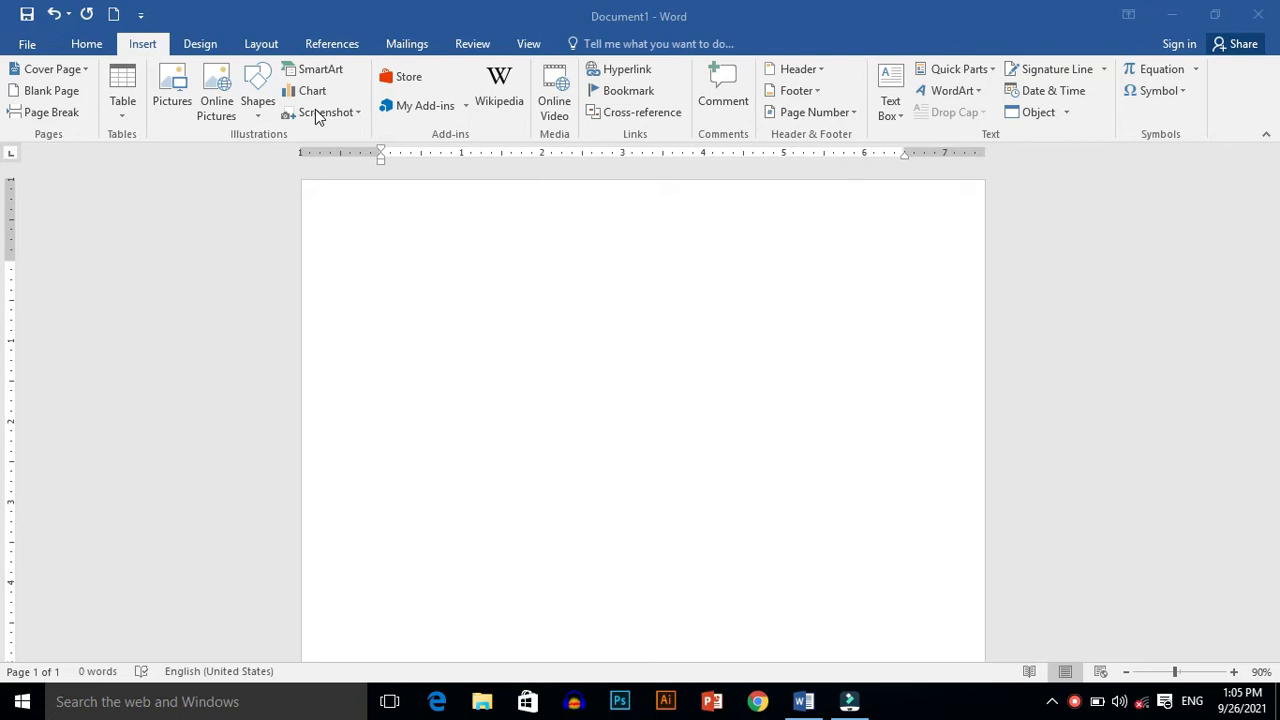
# Insert a screen clipping of part of the desktop wallpaper and delete it from the document
pyautogui.click(318, 115)
pyautogui.click(318, 115)
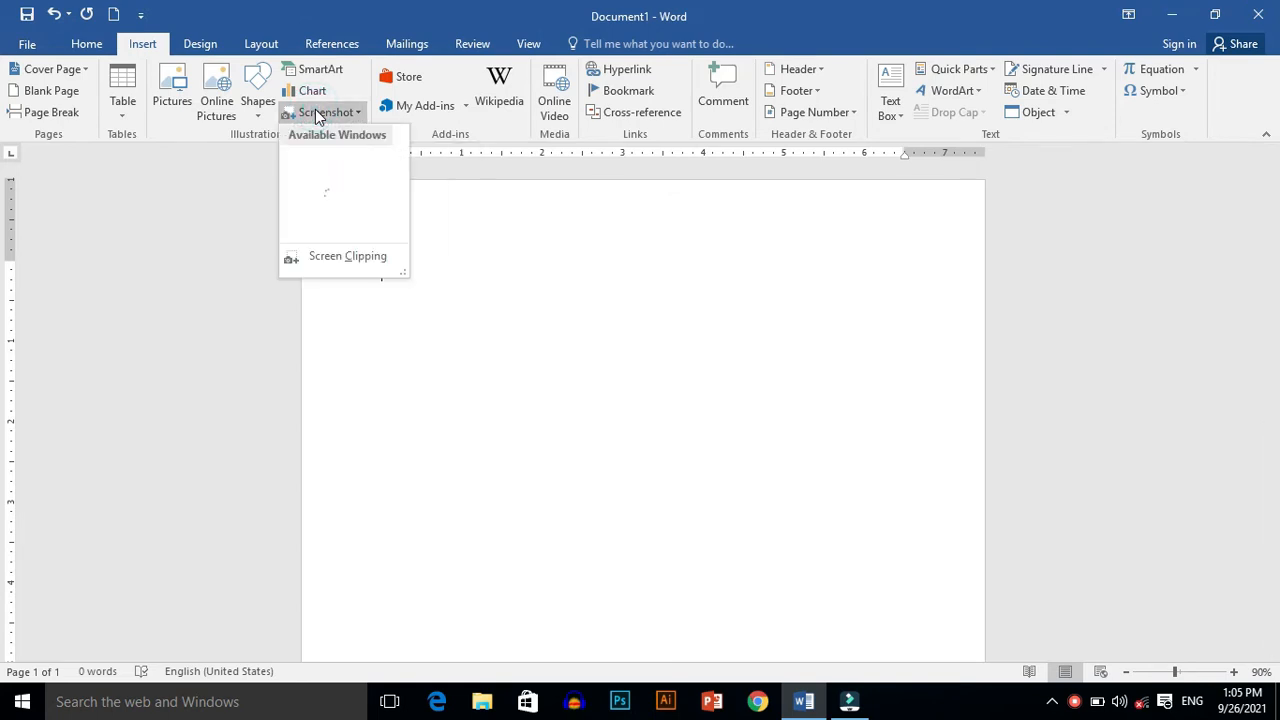
pyautogui.click(338, 256)
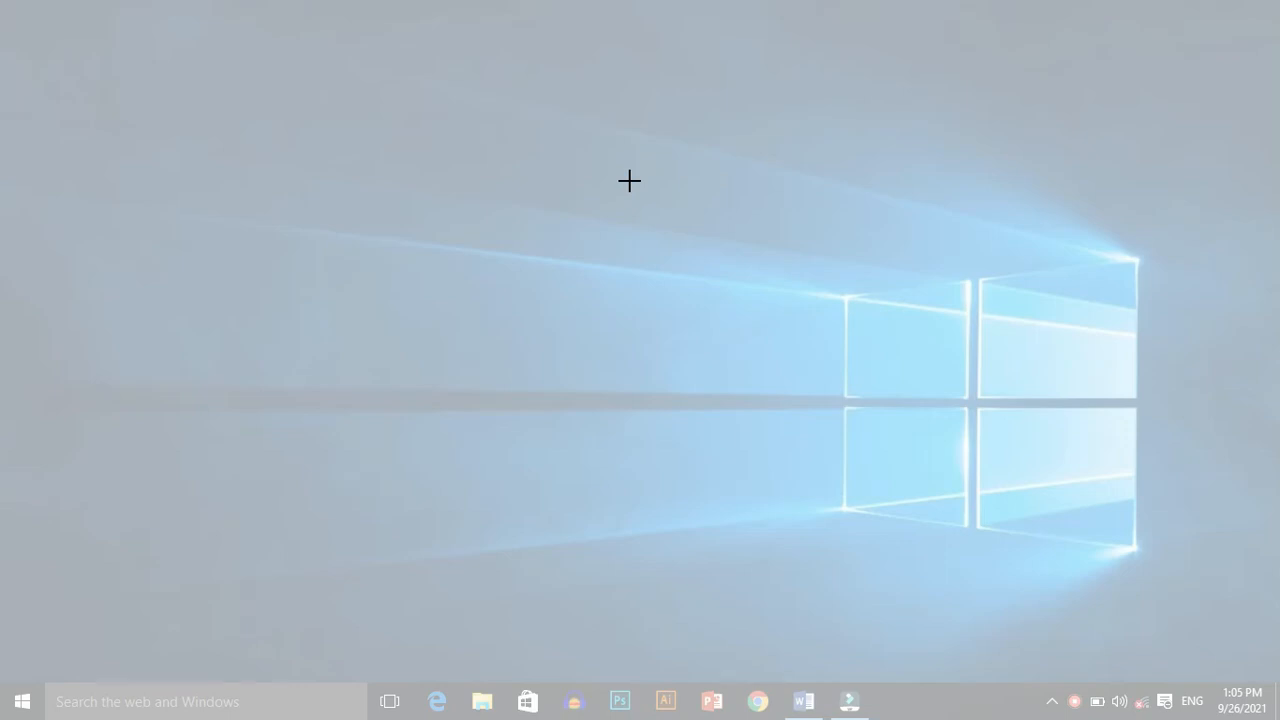
pyautogui.moveTo(362, 136); pyautogui.dragTo(836, 336)
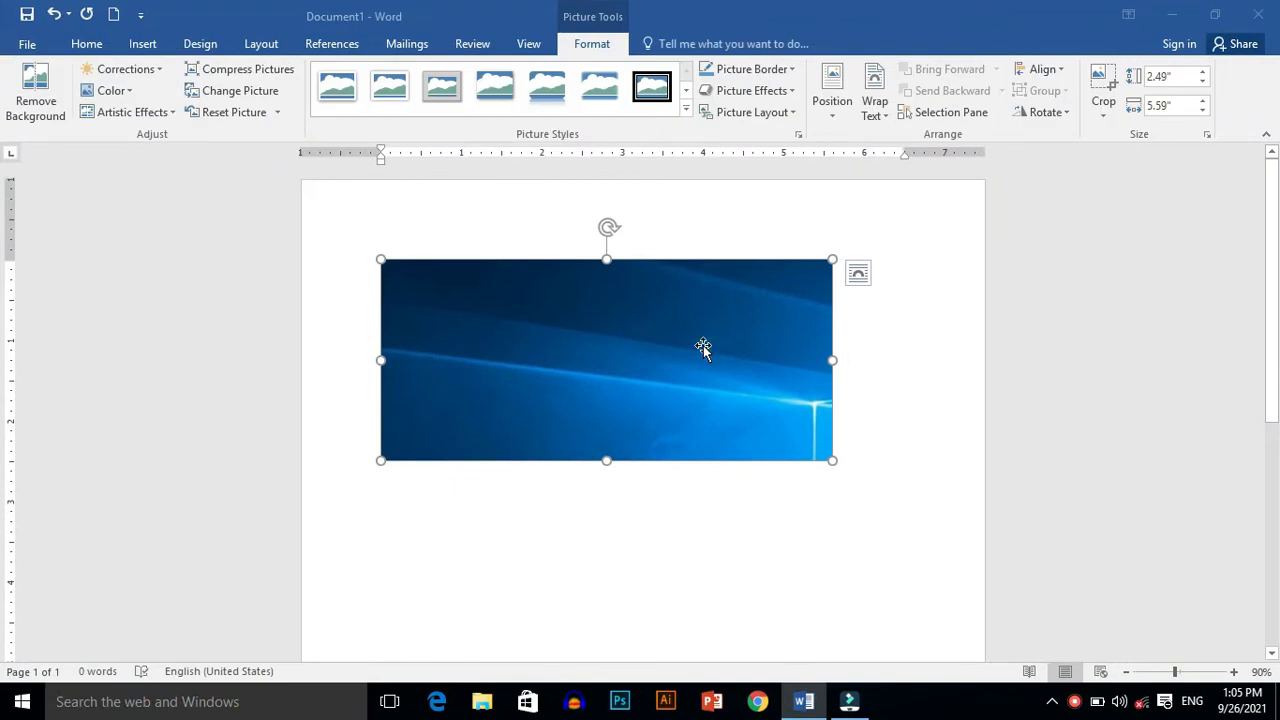
pyautogui.press('Delete')
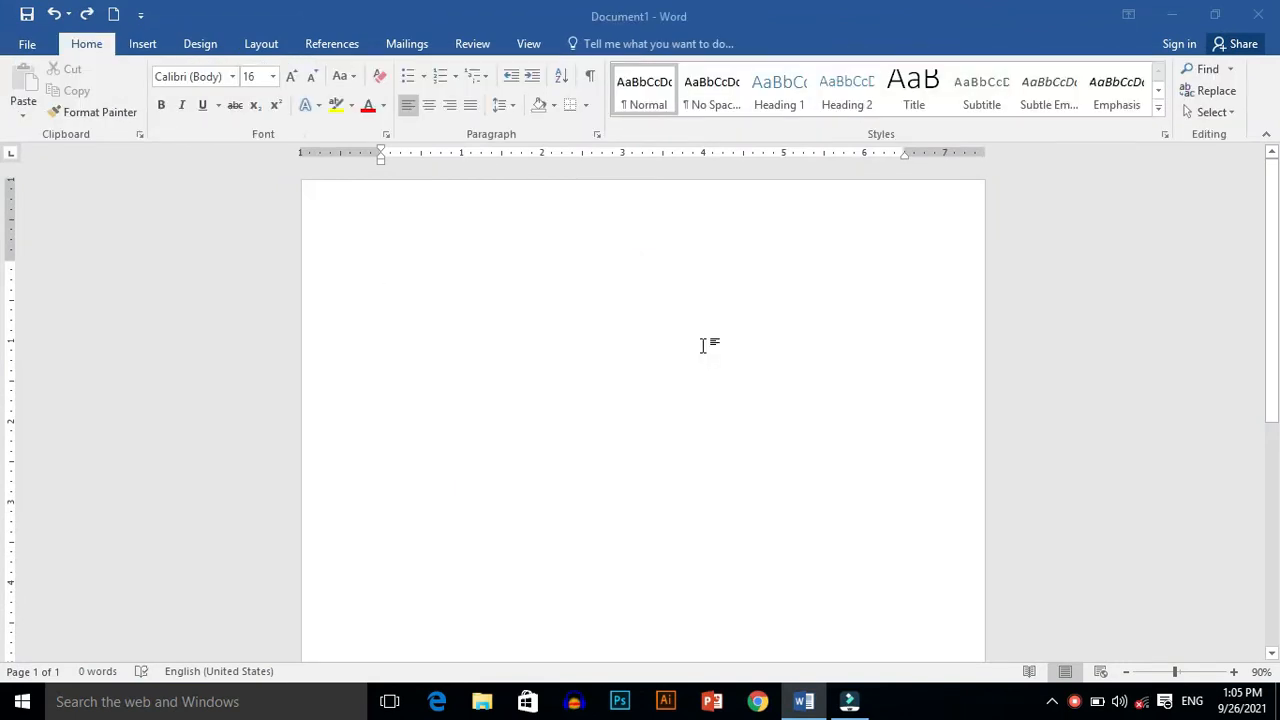
# Insert a screen clipping covering nearly the full width of the desktop wallpaper's upper half
pyautogui.click(136, 42)
pyautogui.click(326, 112)
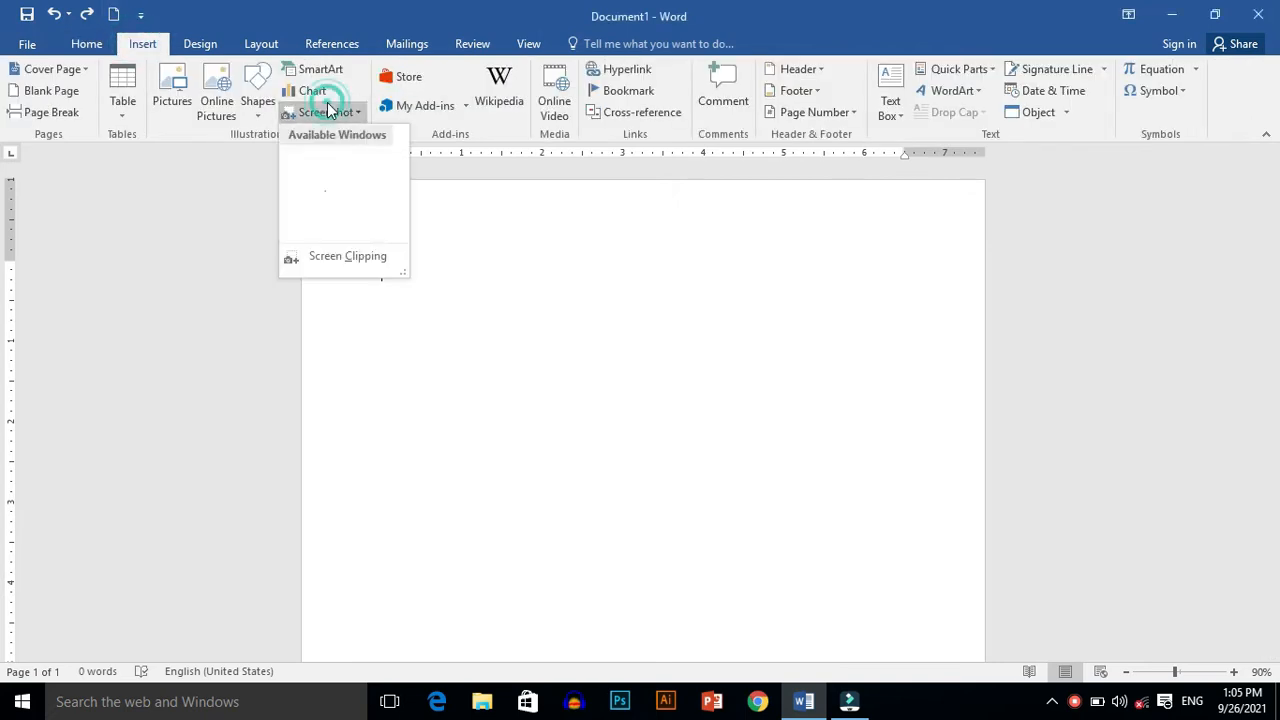
pyautogui.click(334, 257)
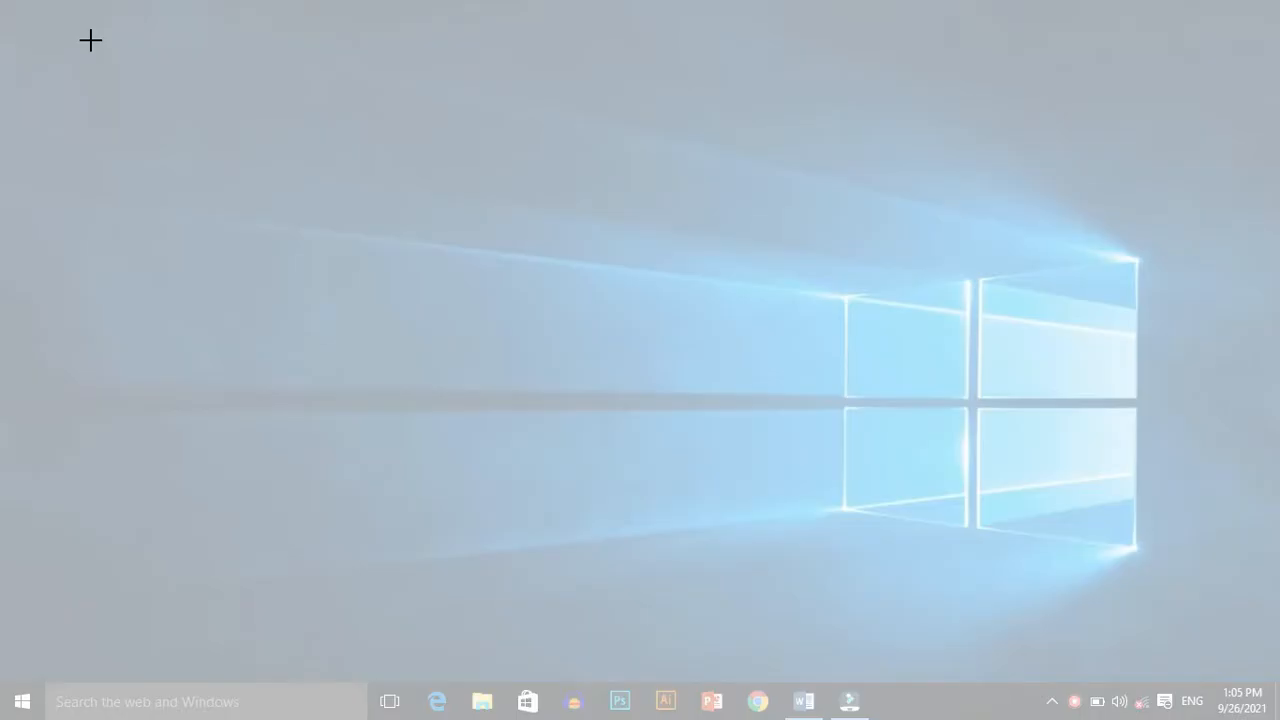
pyautogui.moveTo(90, 40); pyautogui.dragTo(1118, 380)
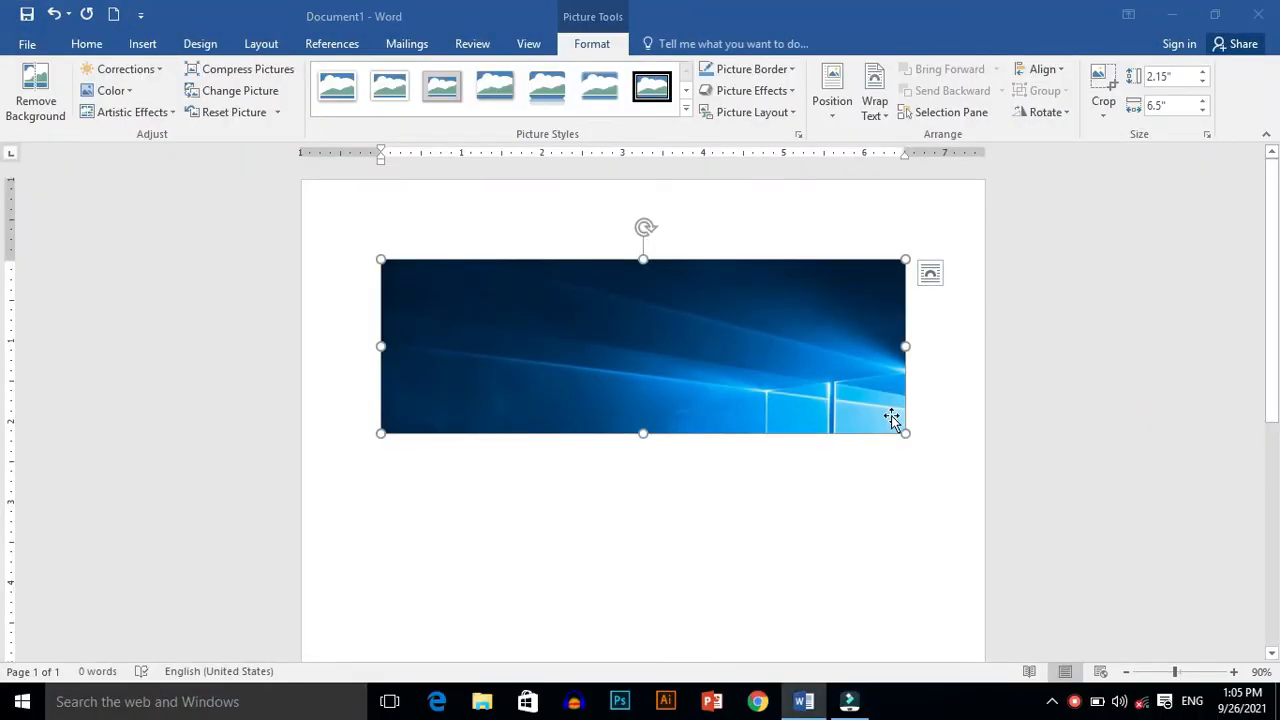
# Shrink the inserted clipping to about 1.57" high by 5.34" wide and undo the enlargement tried on it
pyautogui.moveTo(908, 433); pyautogui.dragTo(713, 418)
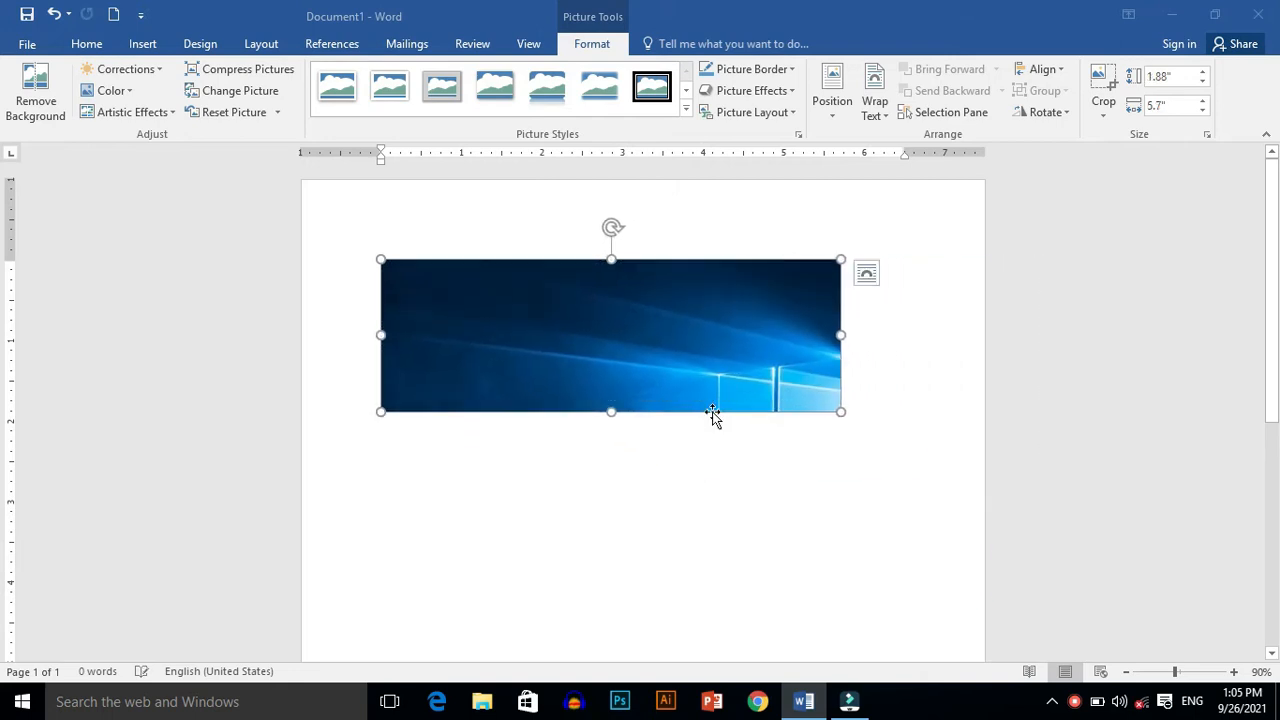
pyautogui.moveTo(610, 410); pyautogui.dragTo(642, 386)
pyautogui.moveTo(841, 323); pyautogui.dragTo(866, 468)
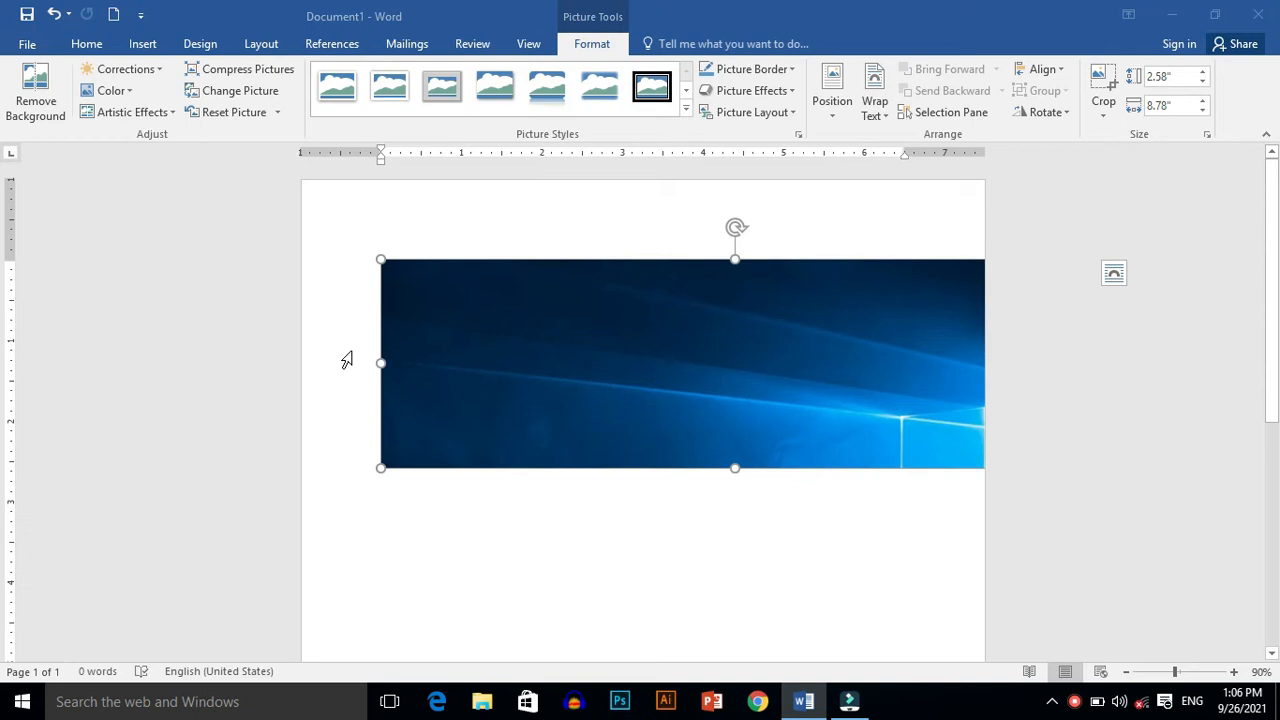
pyautogui.hotkey('ctrl', 'z')
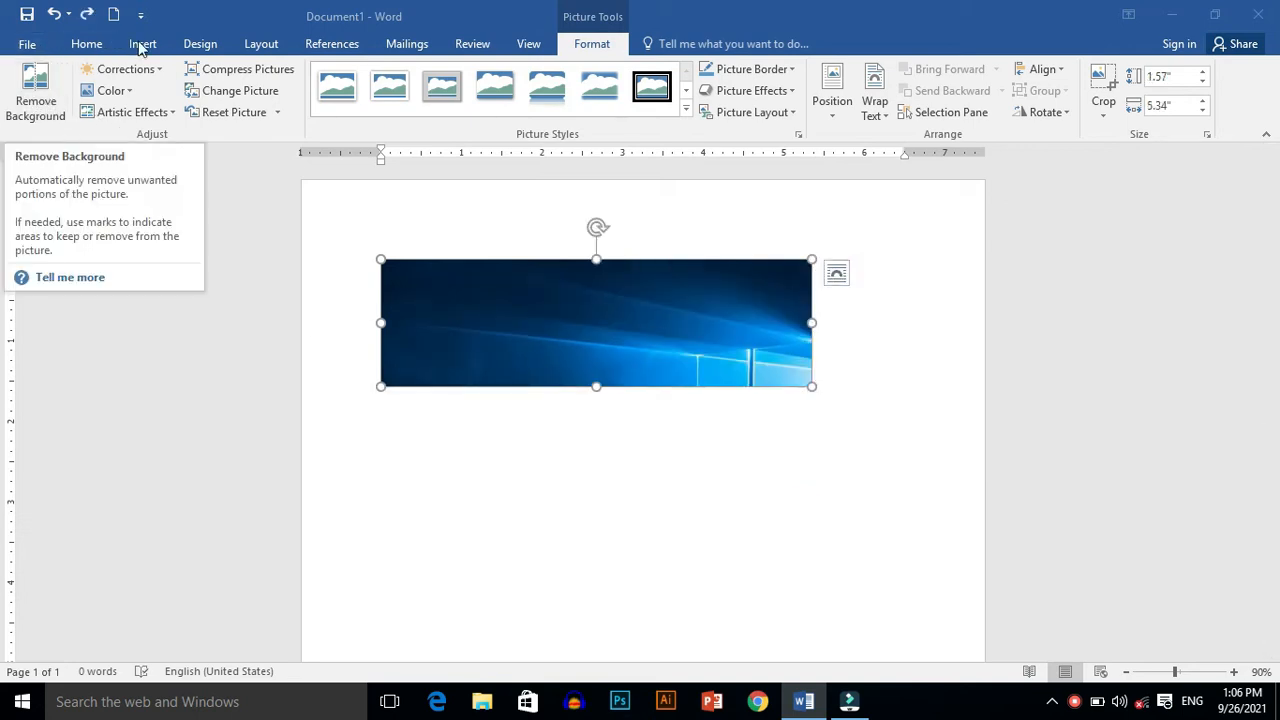
# Try a brightness/contrast correction on the picture and recolor it with a light blue variation
pyautogui.click(145, 72)
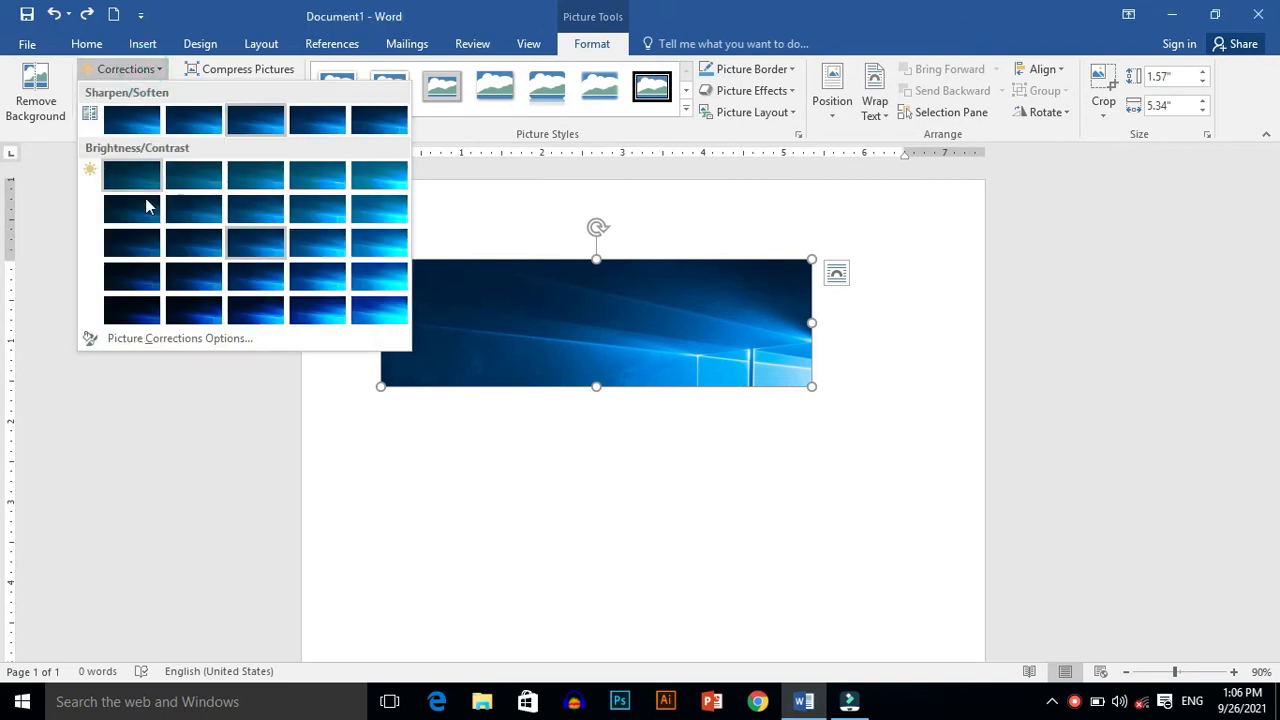
pyautogui.click(237, 242)
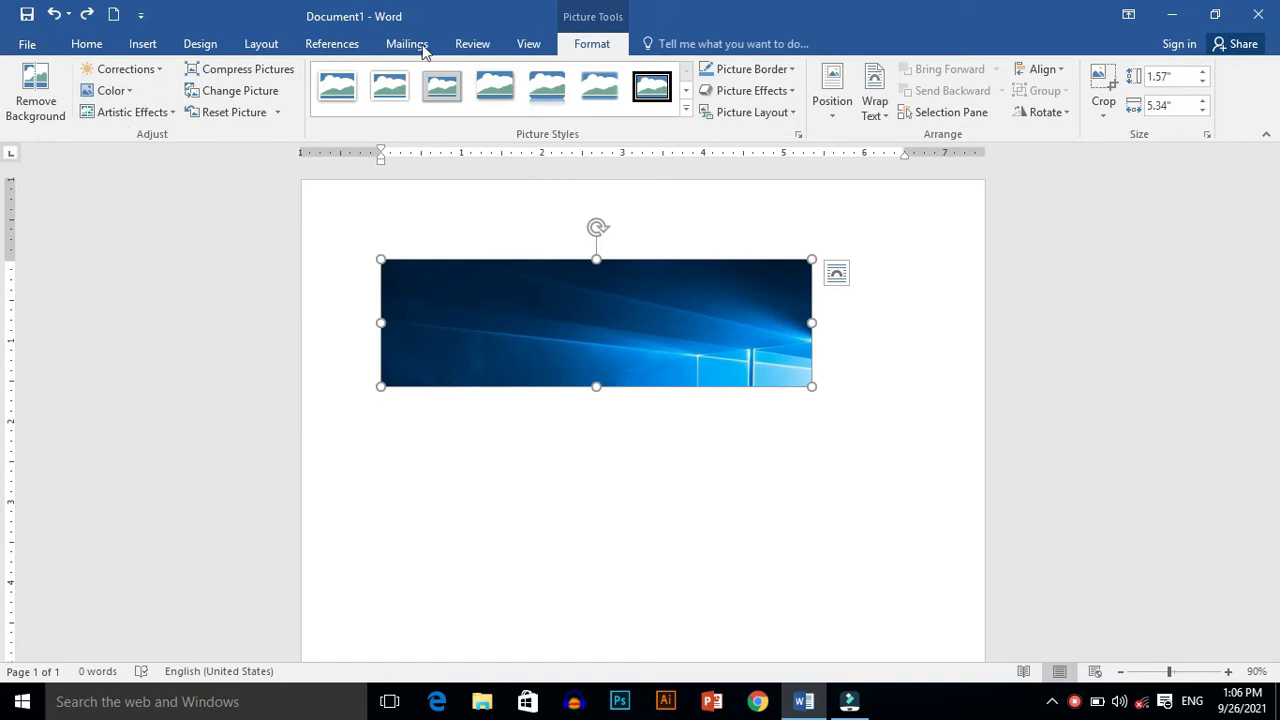
pyautogui.click(108, 91)
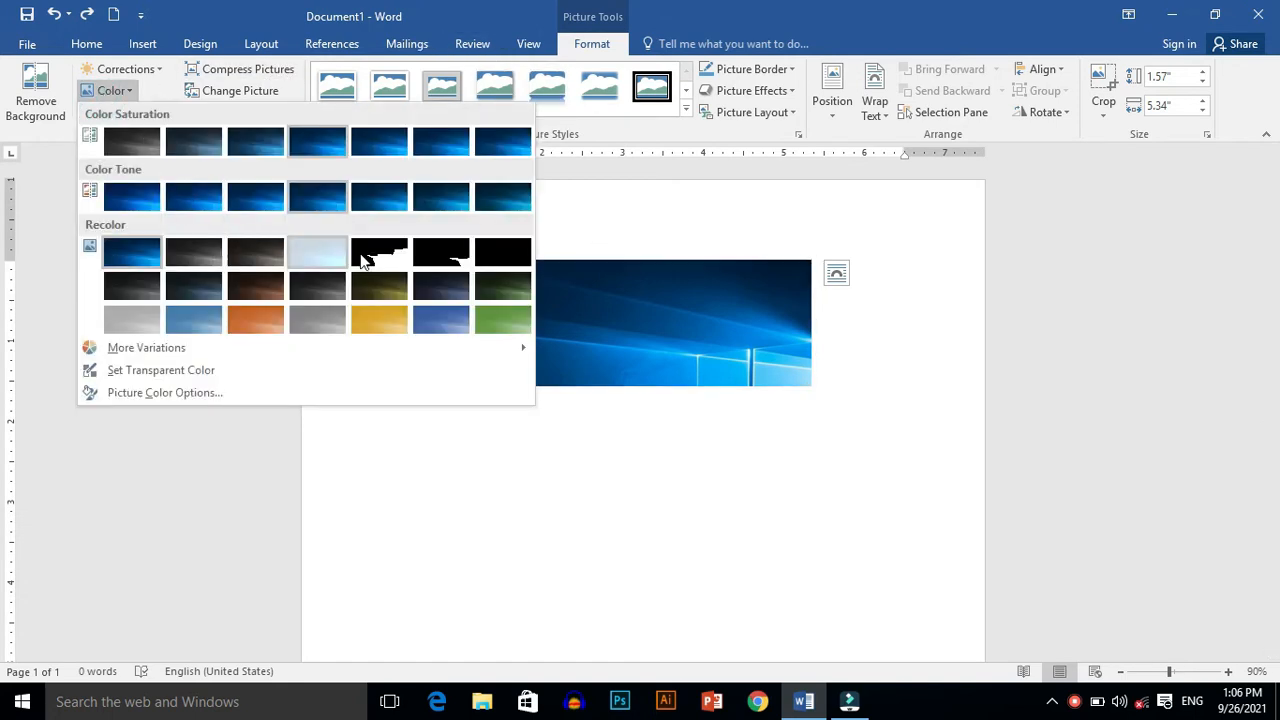
pyautogui.click(447, 319)
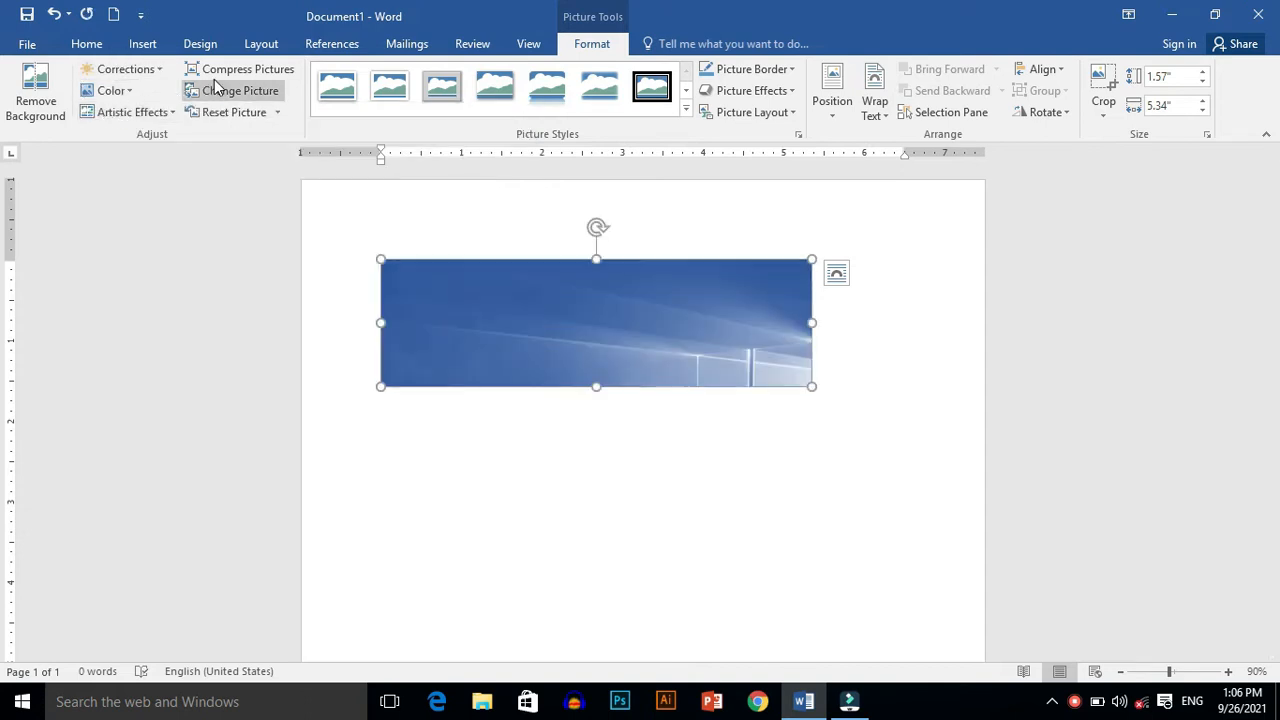
# Compress only this picture using the document resolution and reset its picture formatting
pyautogui.click(246, 72)
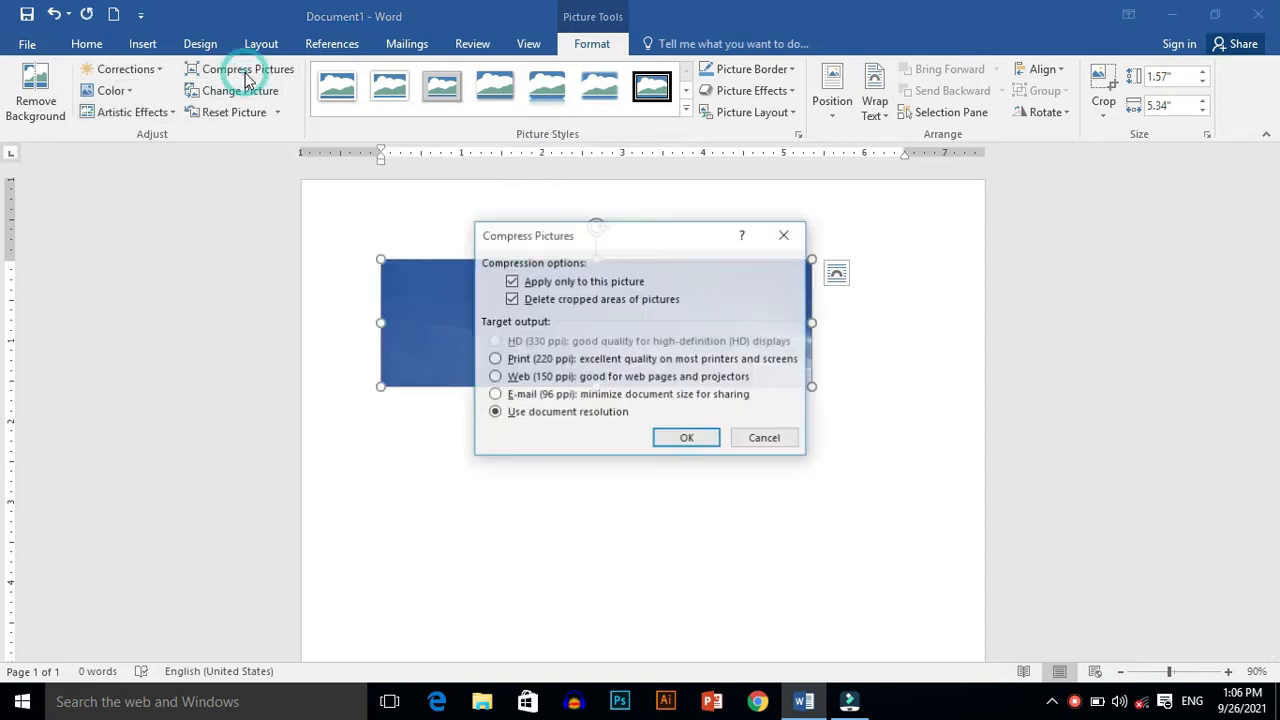
pyautogui.click(670, 439)
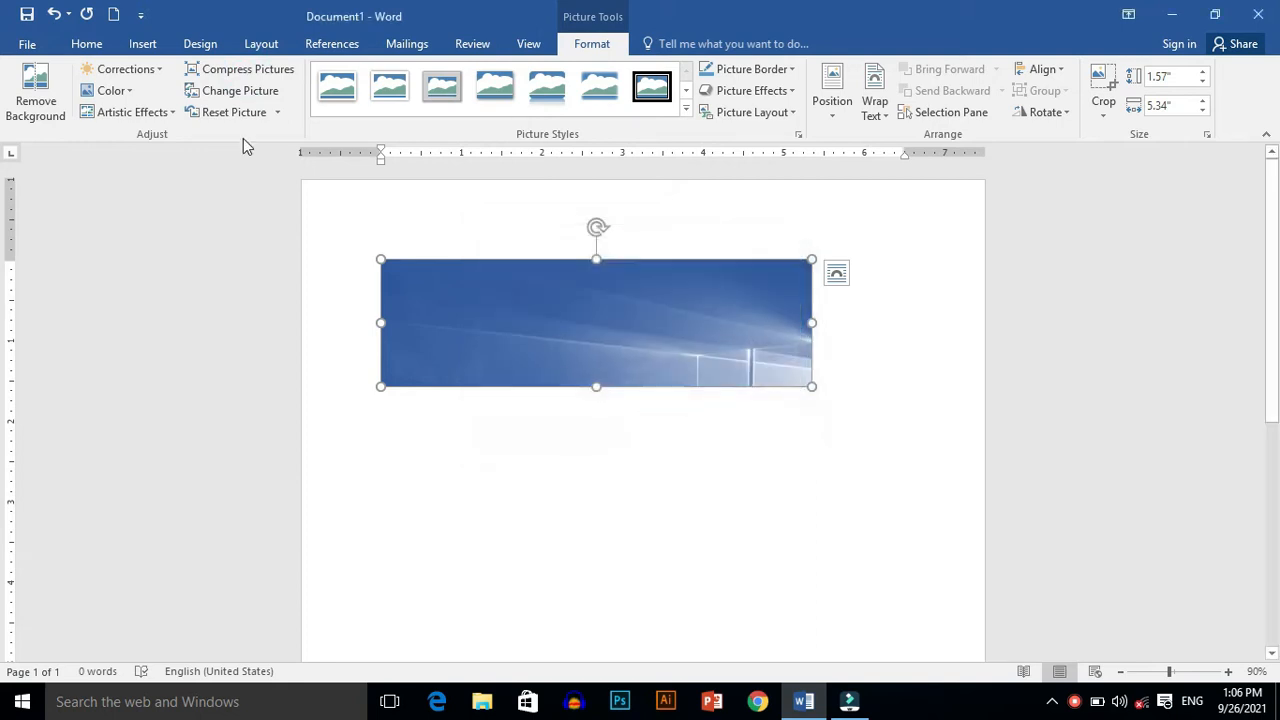
pyautogui.click(253, 108)
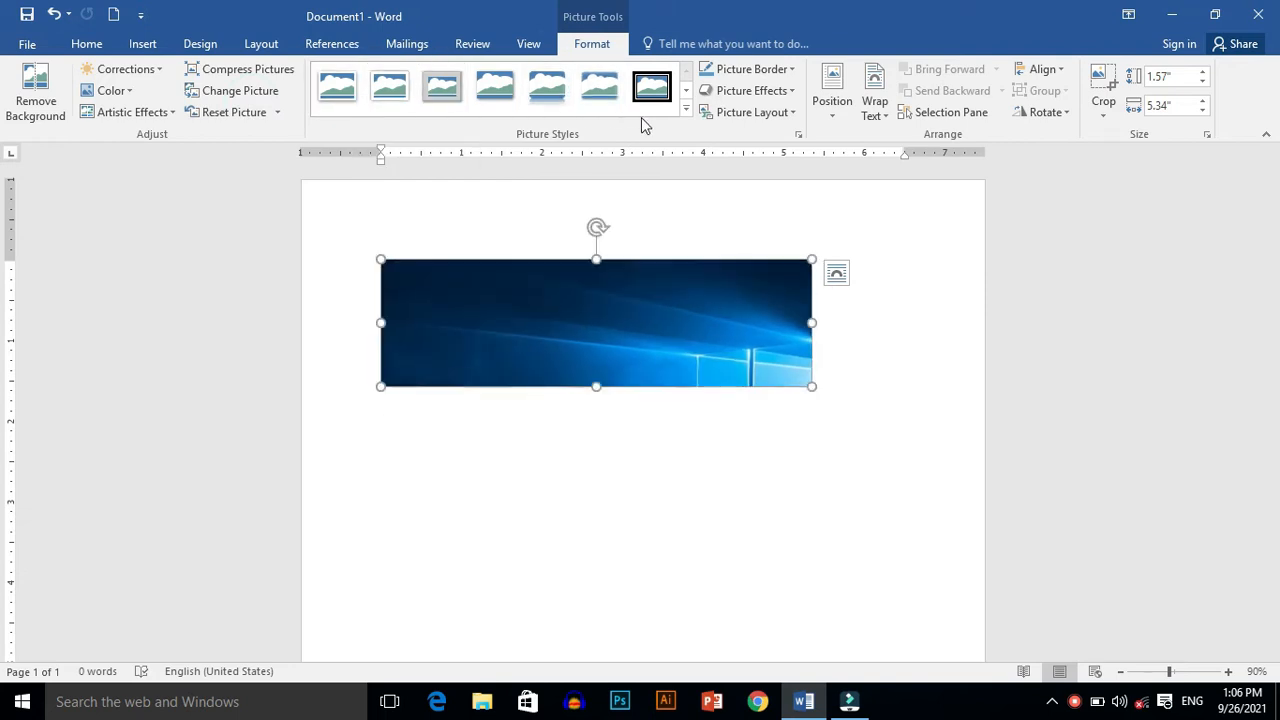
# Apply the thick black matte picture style with a shadow and change the border color to red
pyautogui.click(687, 112)
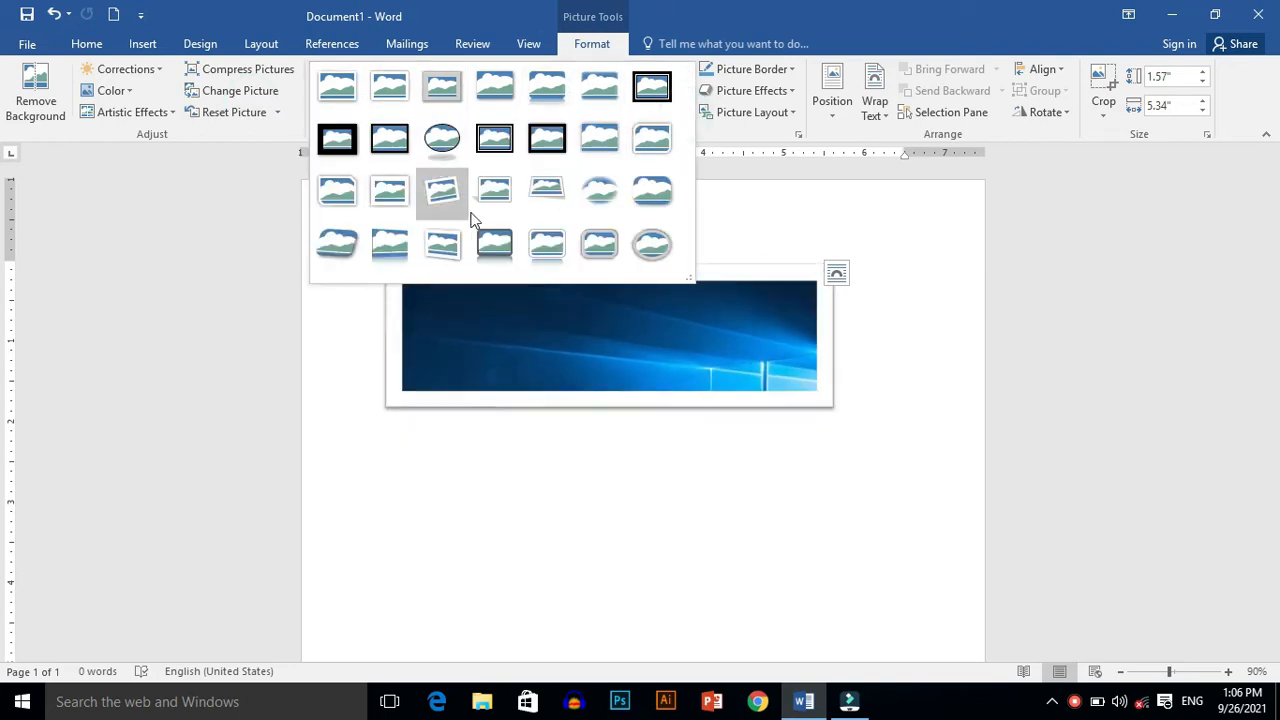
pyautogui.click(340, 145)
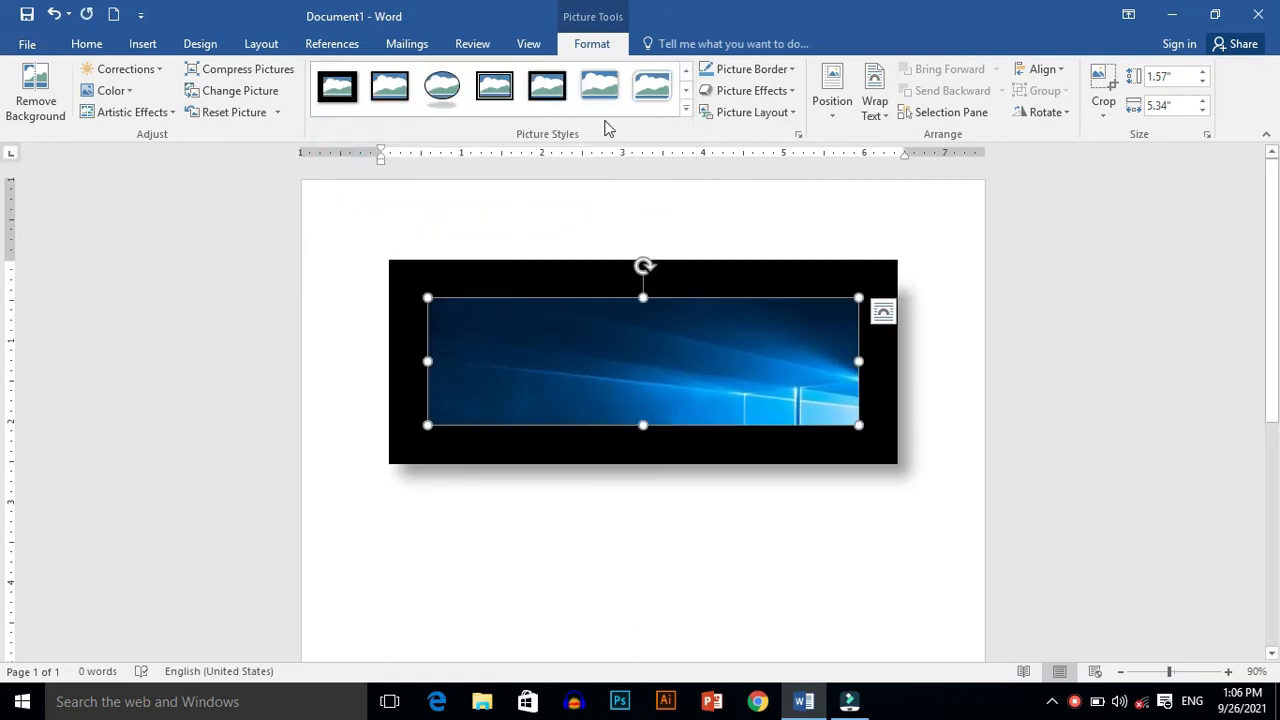
pyautogui.click(745, 74)
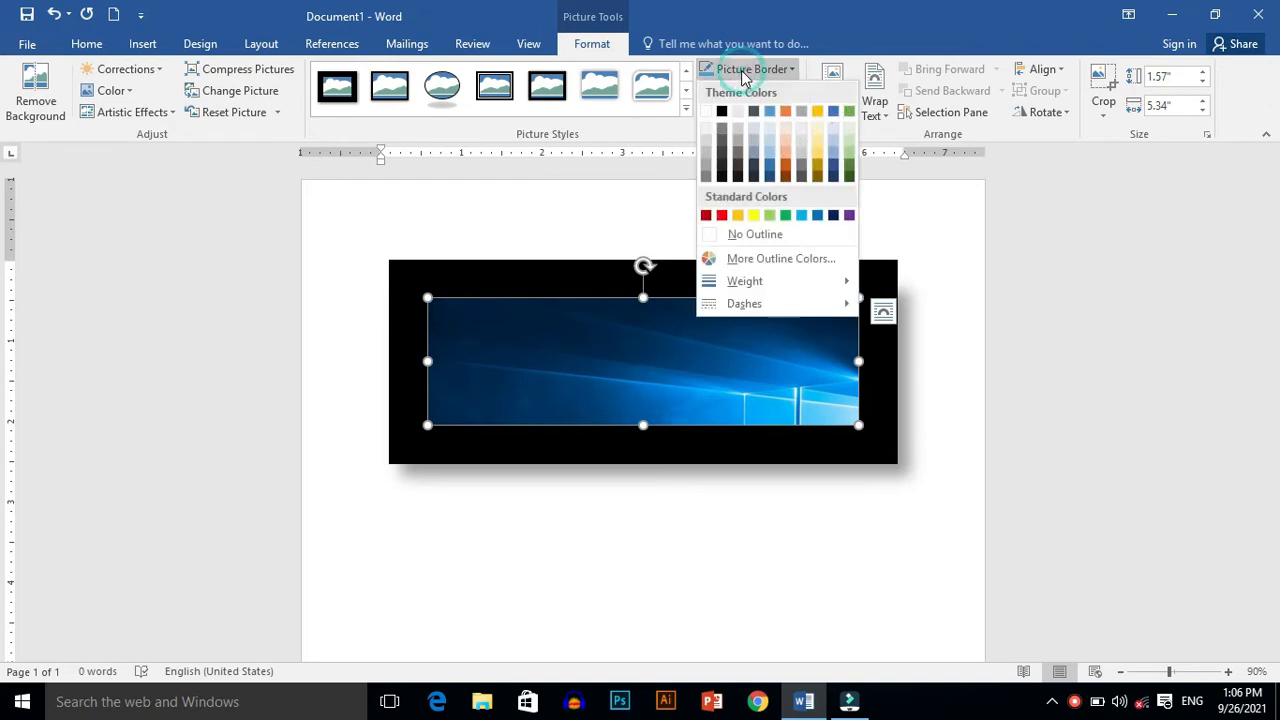
pyautogui.click(721, 215)
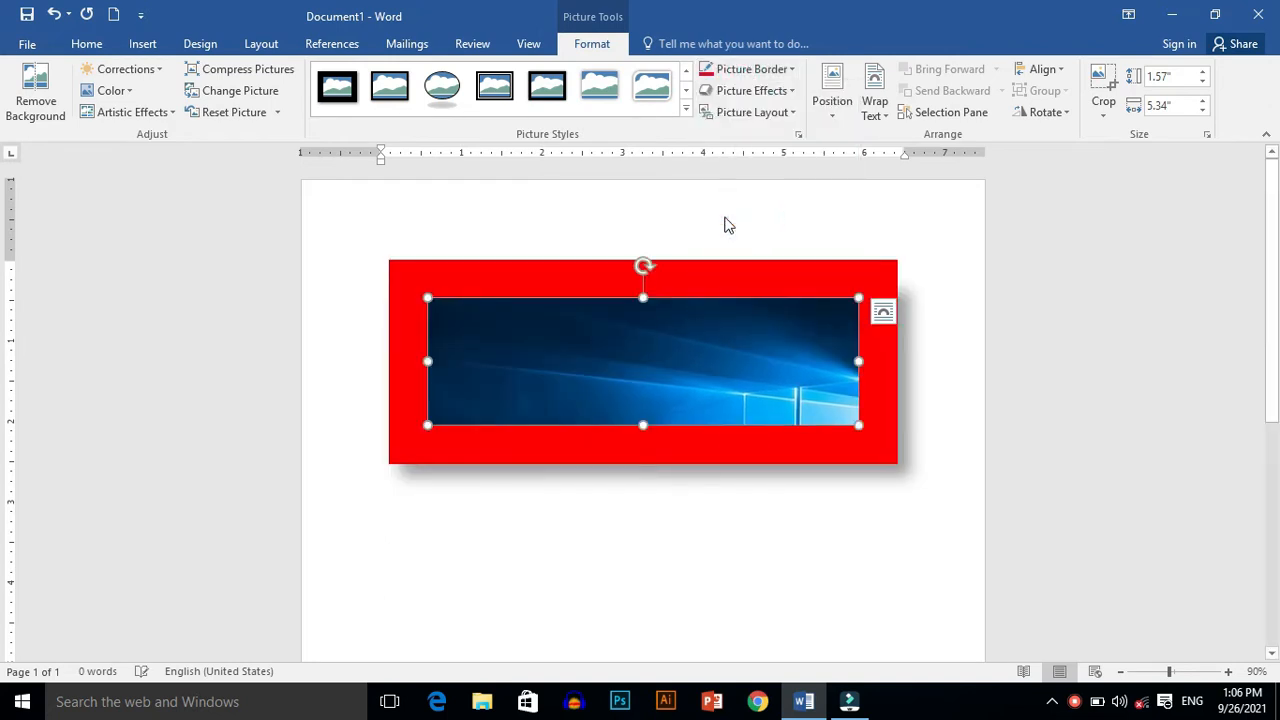
# Add the middle reflection variation to the picture and look over the available picture layouts
pyautogui.click(745, 91)
pyautogui.moveTo(750, 135)
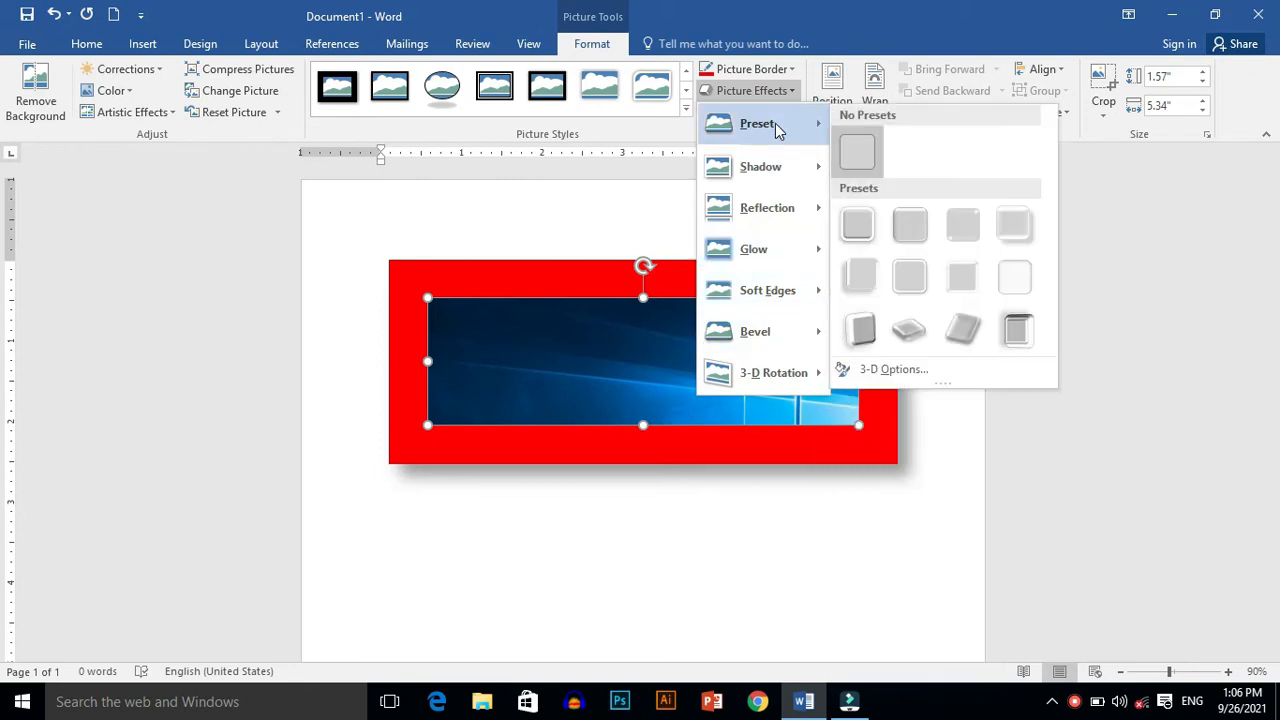
pyautogui.moveTo(771, 207)
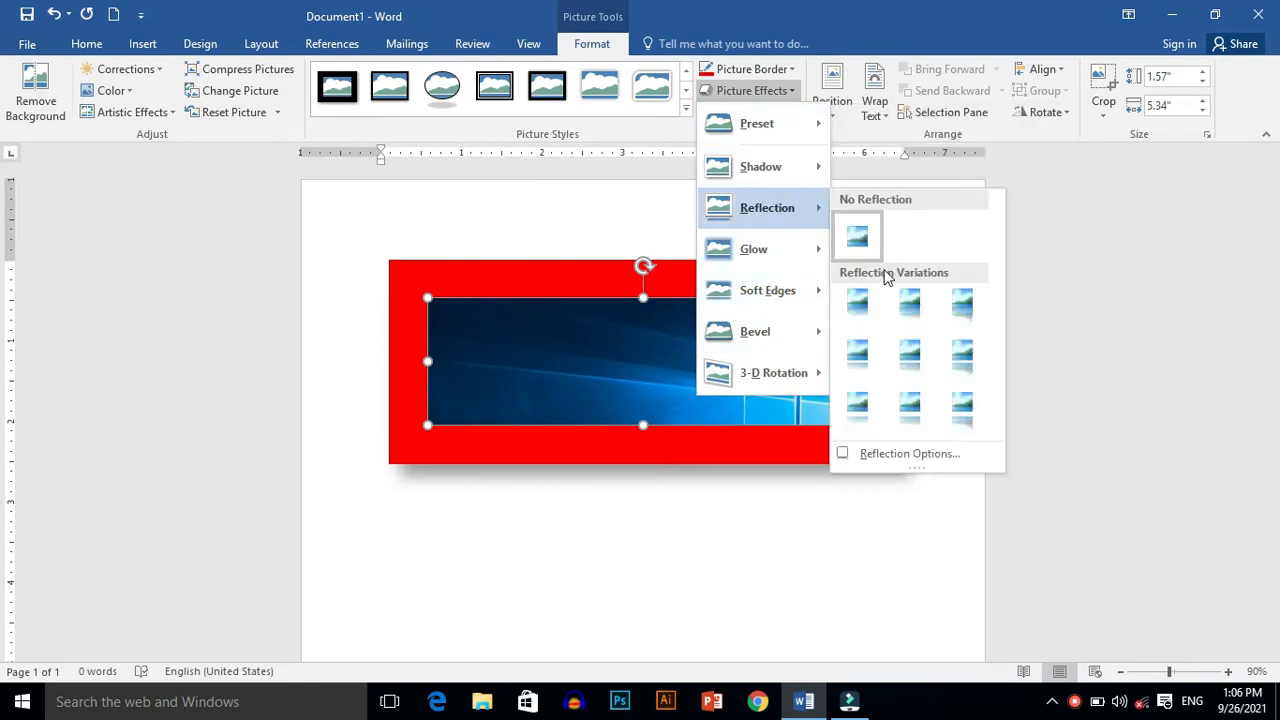
pyautogui.click(909, 356)
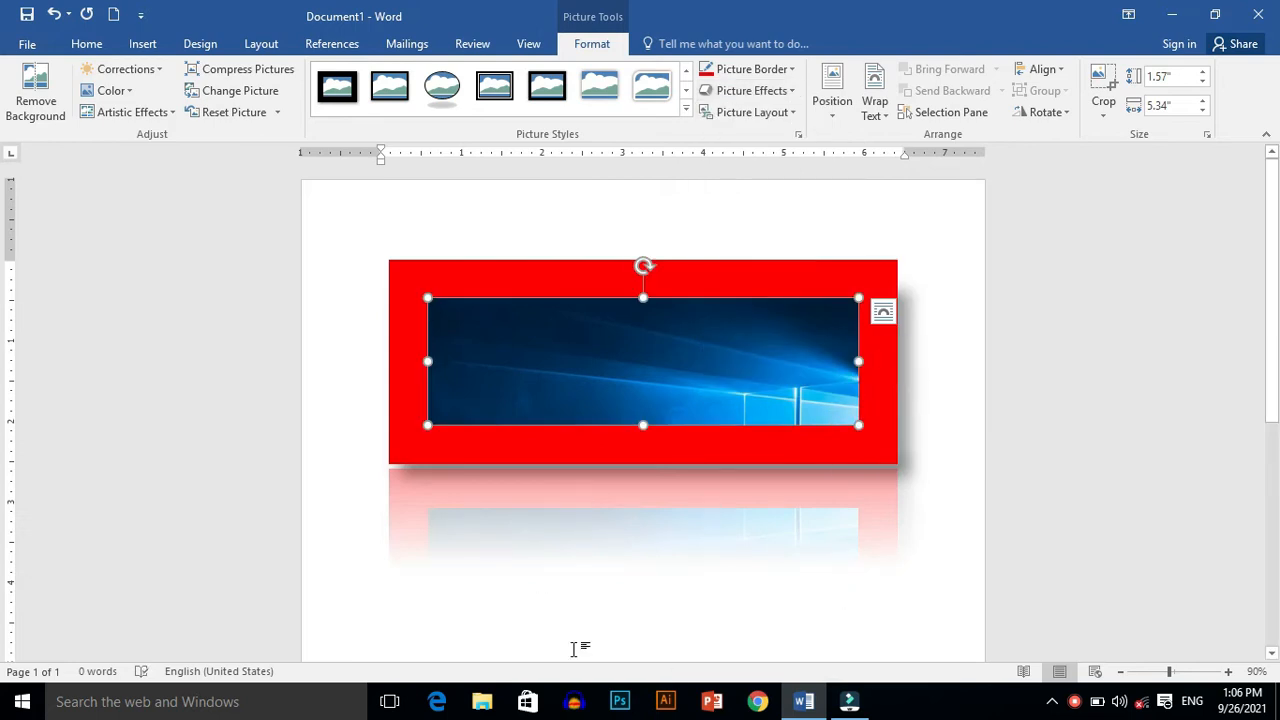
pyautogui.click(760, 111)
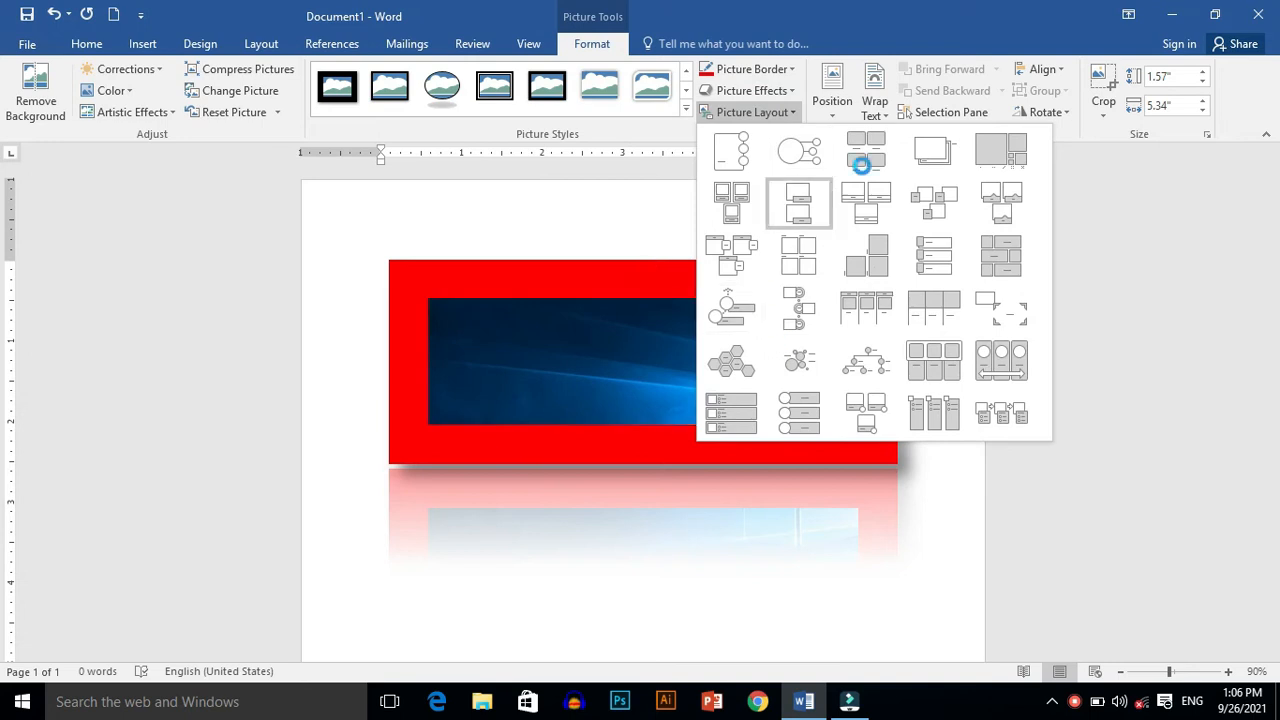
pyautogui.press('Escape')
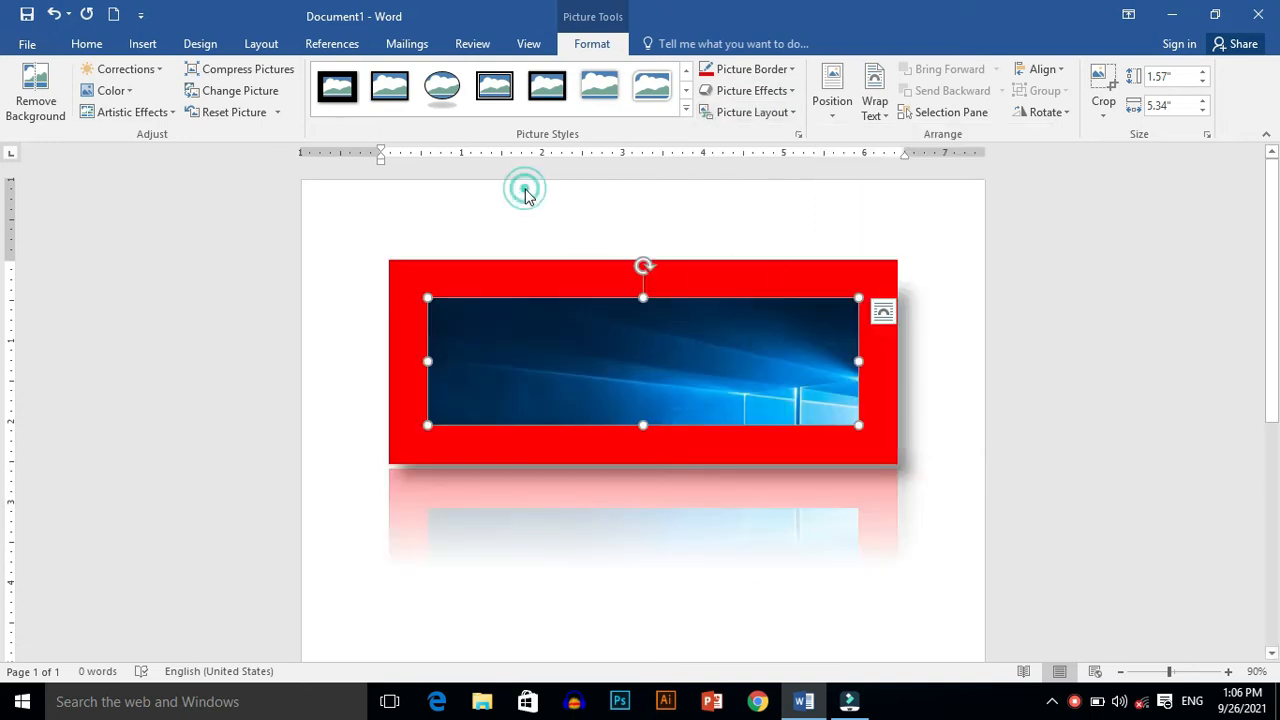
# Position the picture in the middle center of the page with text wrapping
pyautogui.click(836, 112)
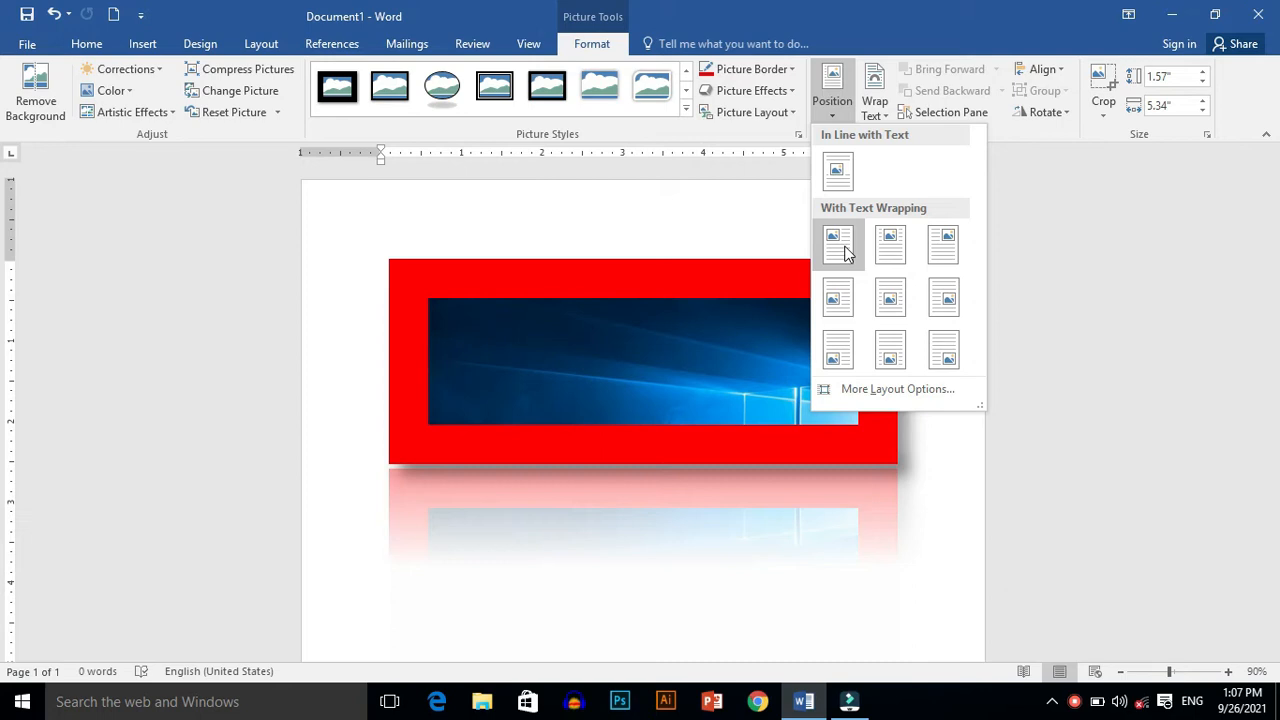
pyautogui.click(890, 300)
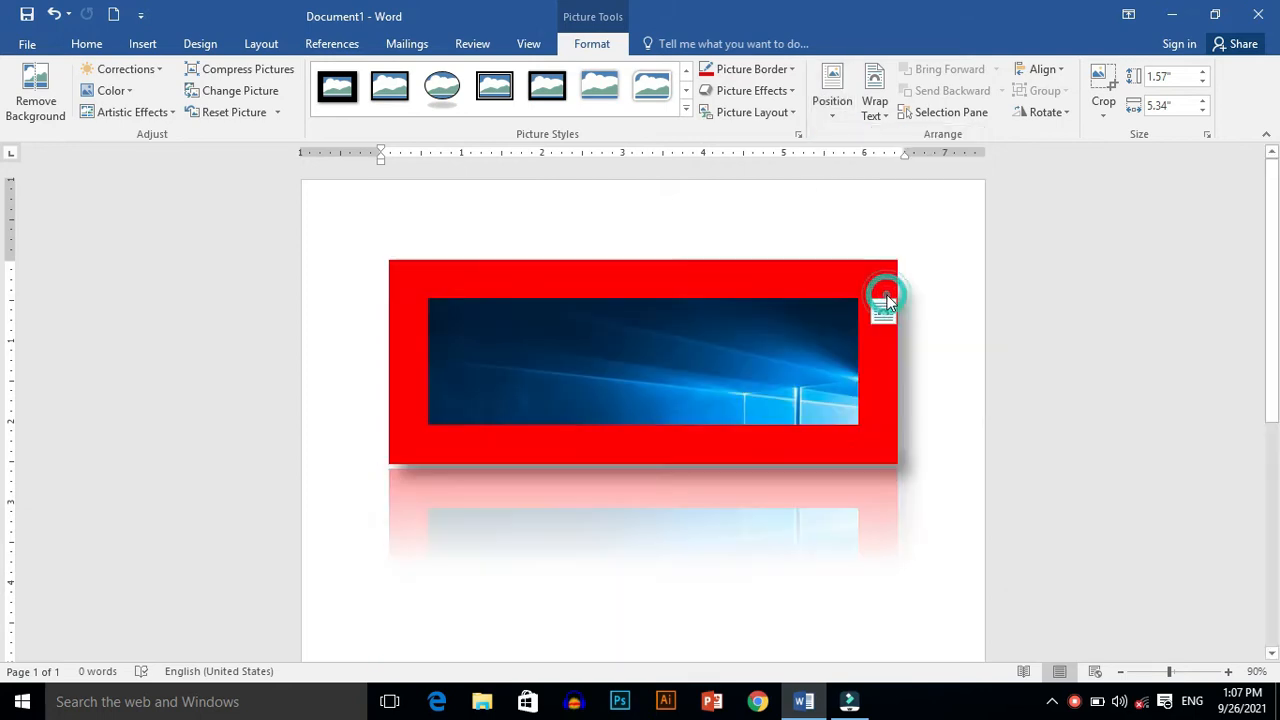
pyautogui.moveTo(1275, 243); pyautogui.dragTo(1277, 269)
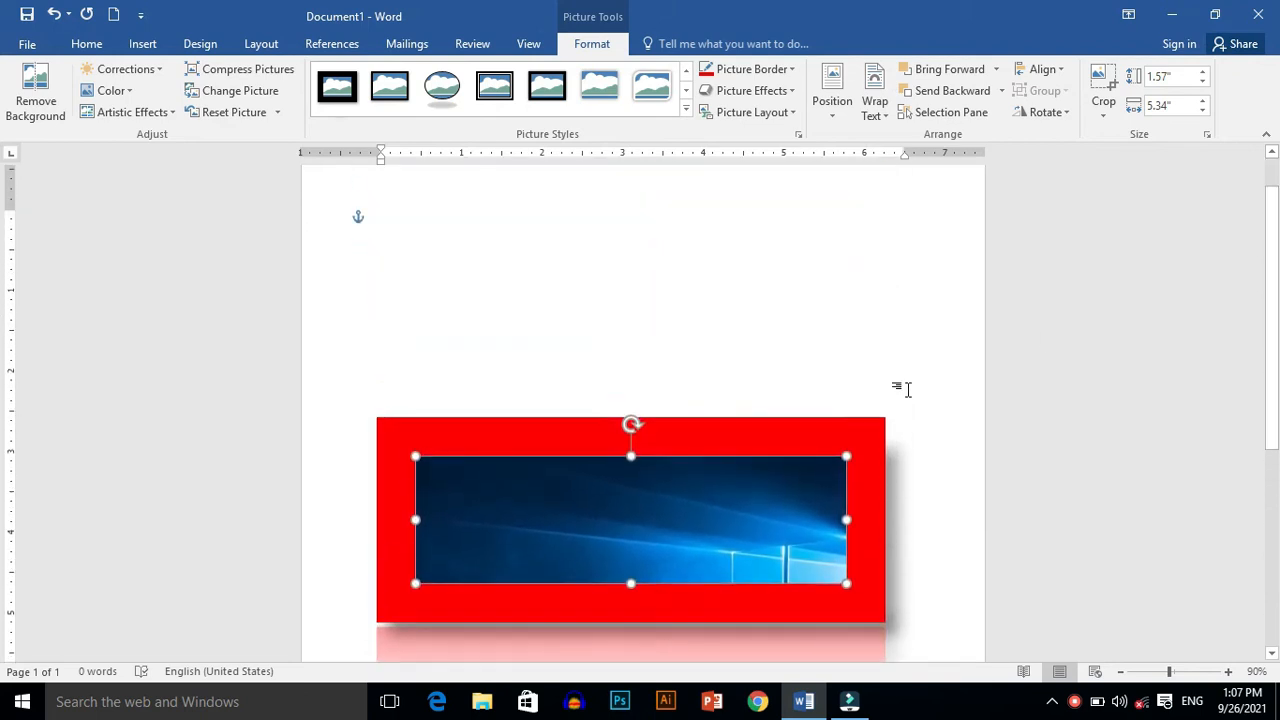
# Set the picture's text wrapping to Tight and move the picture up to the upper part of the page
pyautogui.click(873, 88)
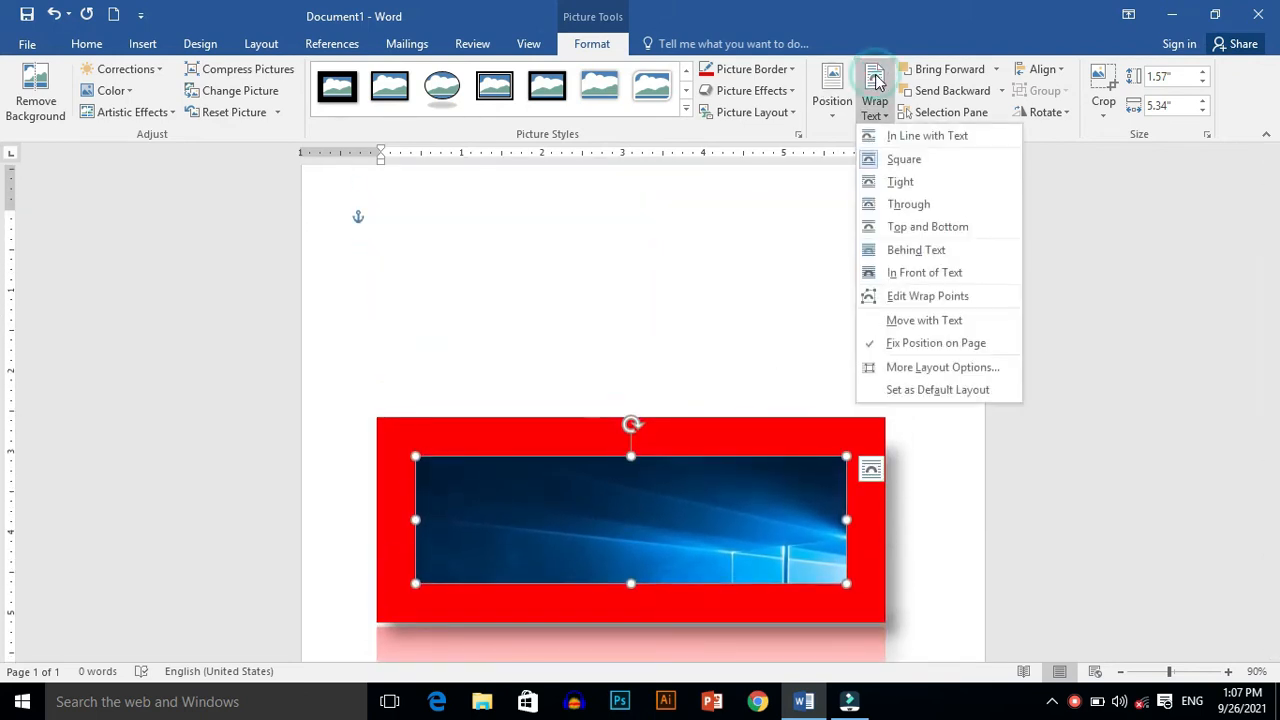
pyautogui.click(902, 184)
pyautogui.moveTo(606, 549); pyautogui.dragTo(621, 338)
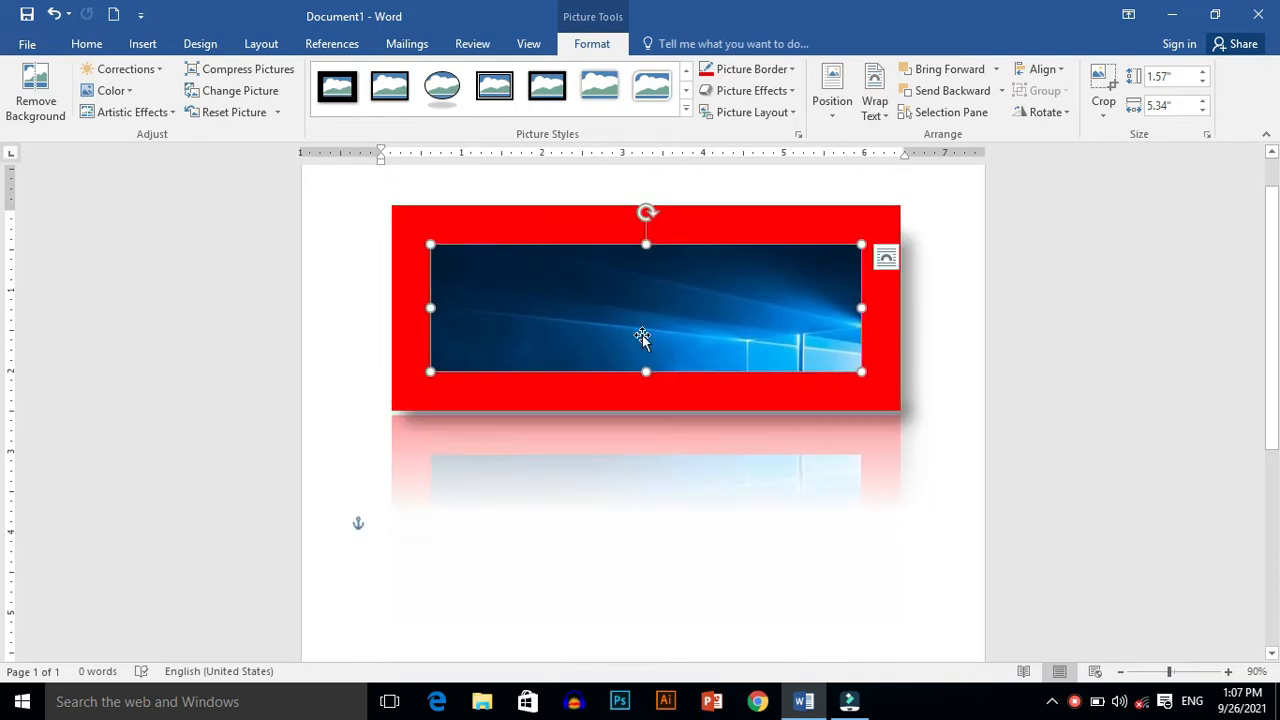
pyautogui.click(597, 498)
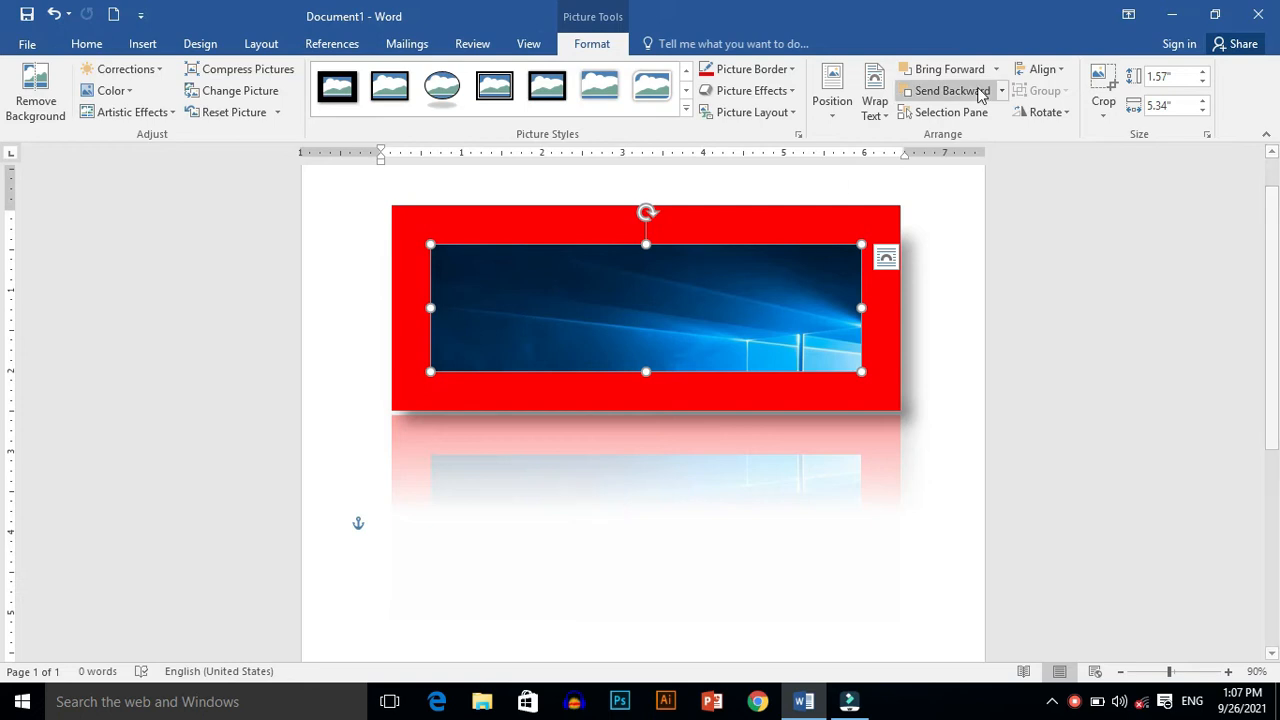
# Adjust the picture's size to 1.59" high by 5.4" wide
pyautogui.click(1203, 84)
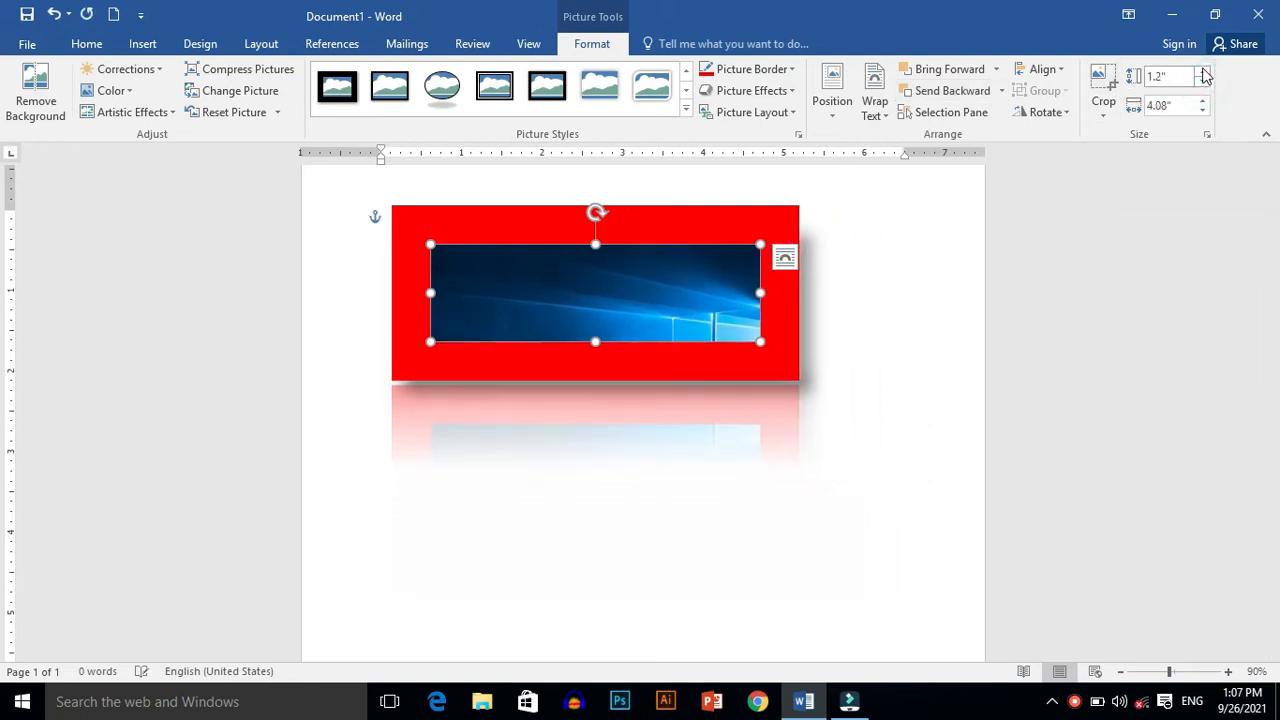
pyautogui.click(1202, 70)
pyautogui.click(1204, 72)
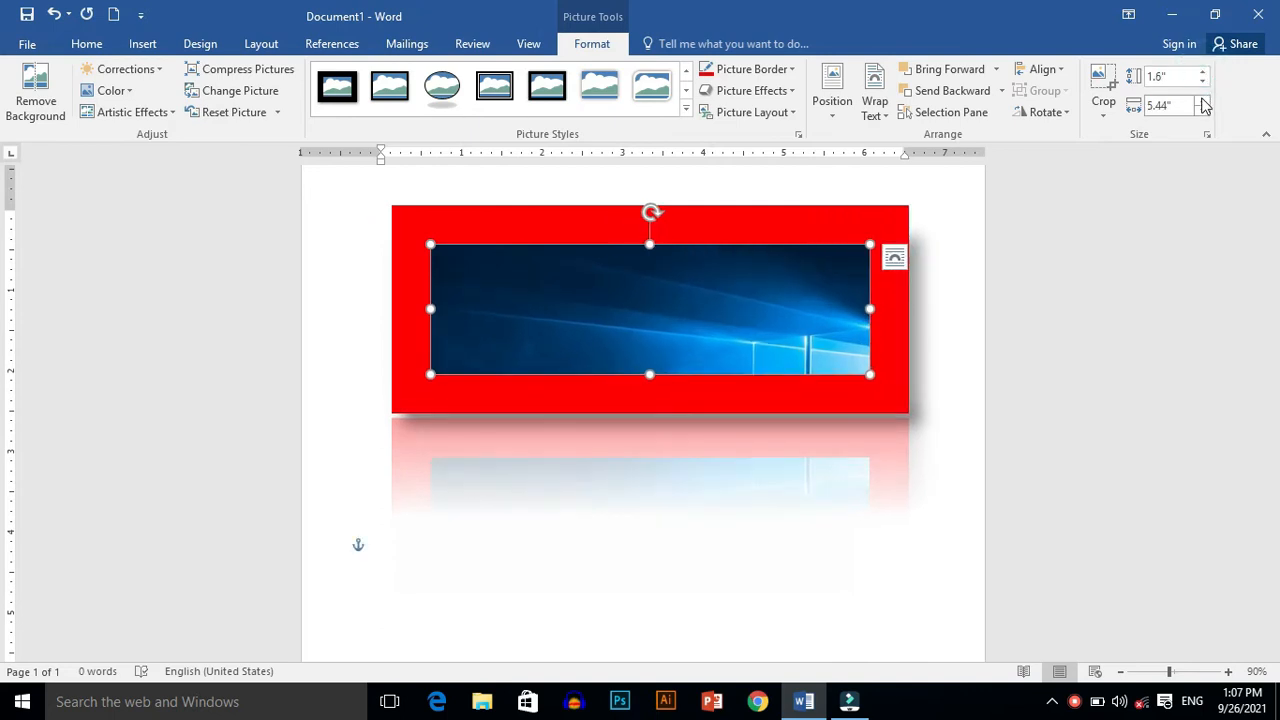
pyautogui.click(1202, 100)
pyautogui.click(1204, 112)
pyautogui.click(1204, 112)
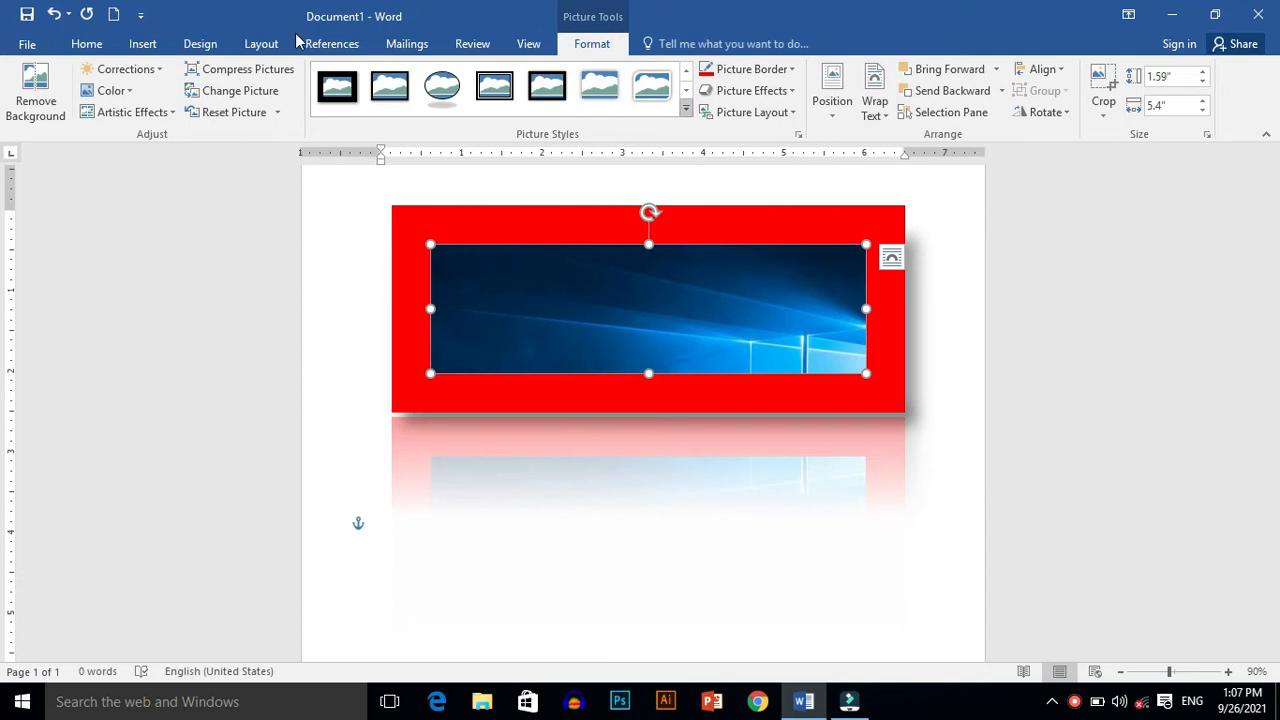
# Look over the built-in header designs
pyautogui.click(143, 46)
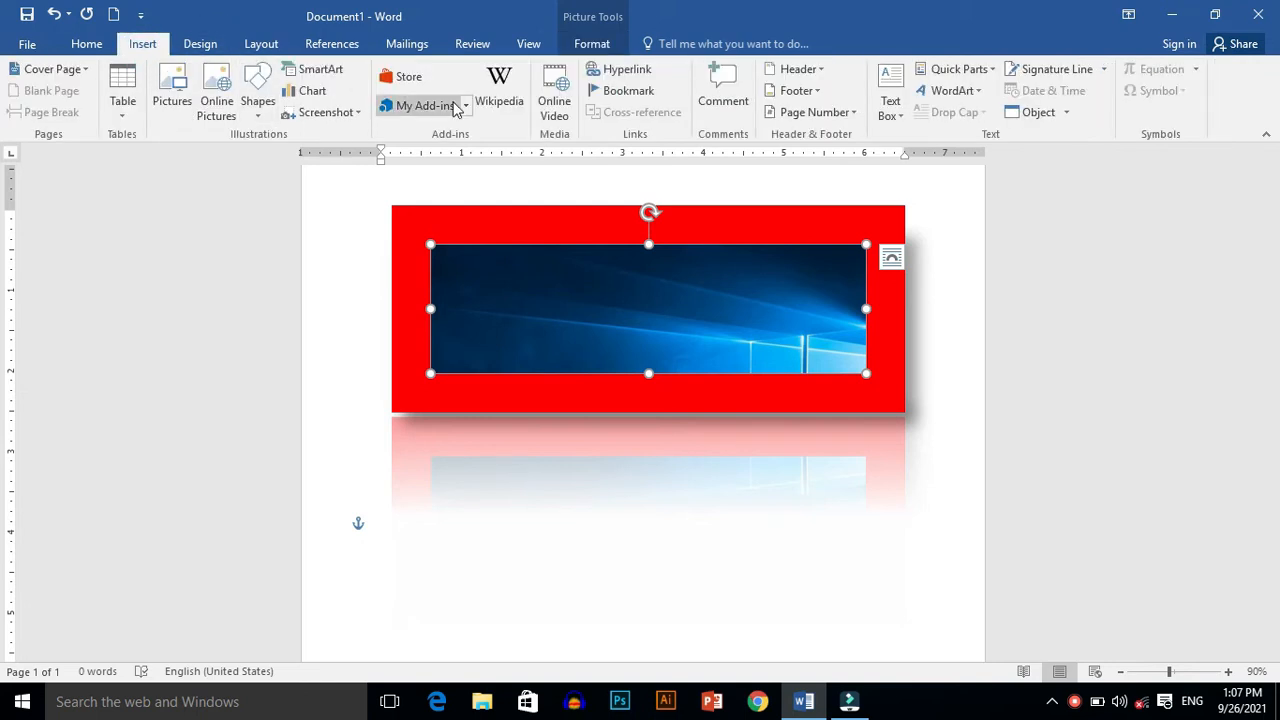
pyautogui.click(800, 69)
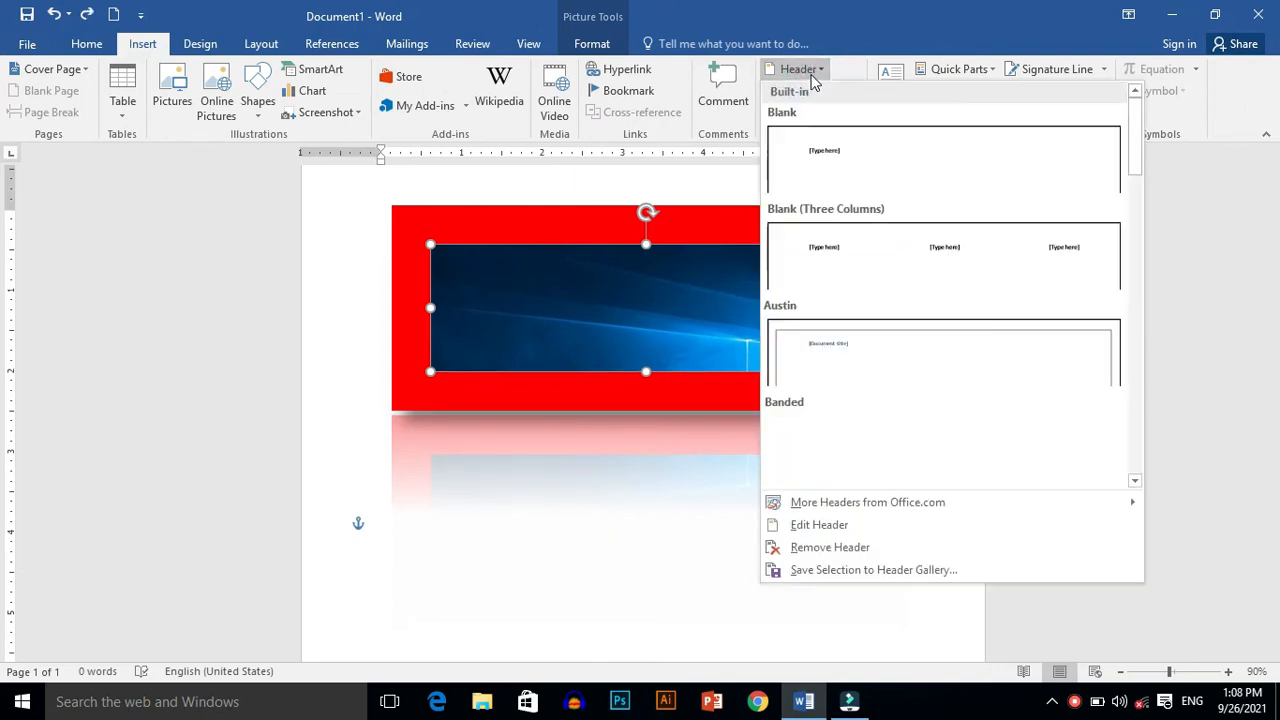
pyautogui.click(811, 75)
pyautogui.click(811, 75)
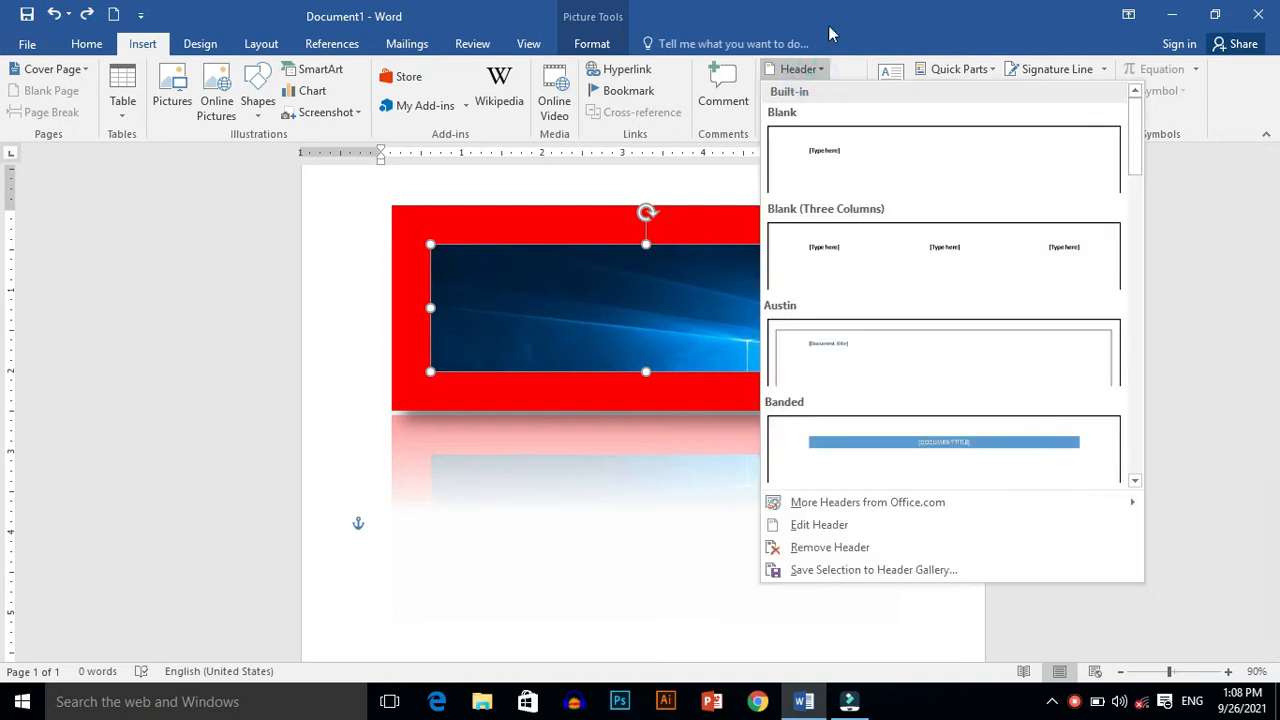
# Delete the formatted picture together with the paragraph it is anchored to, leaving a blank page
pyautogui.click(485, 530)
pyautogui.click(485, 528)
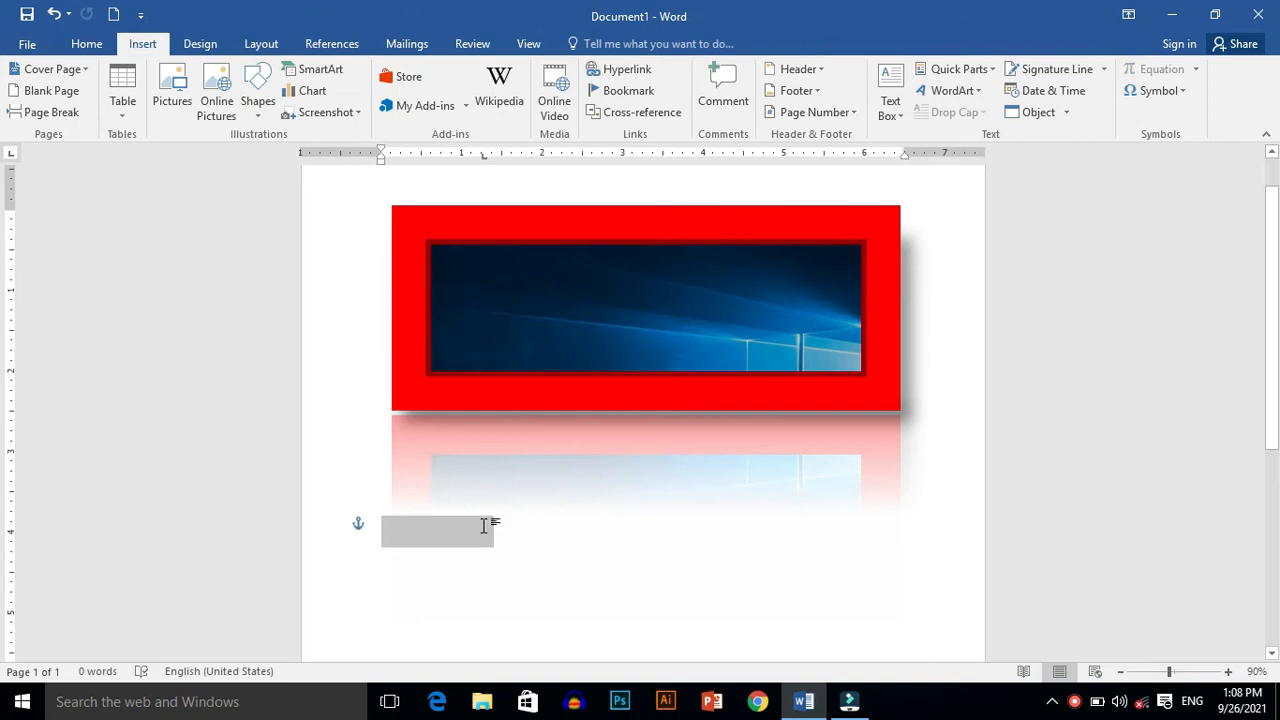
pyautogui.press('Delete')
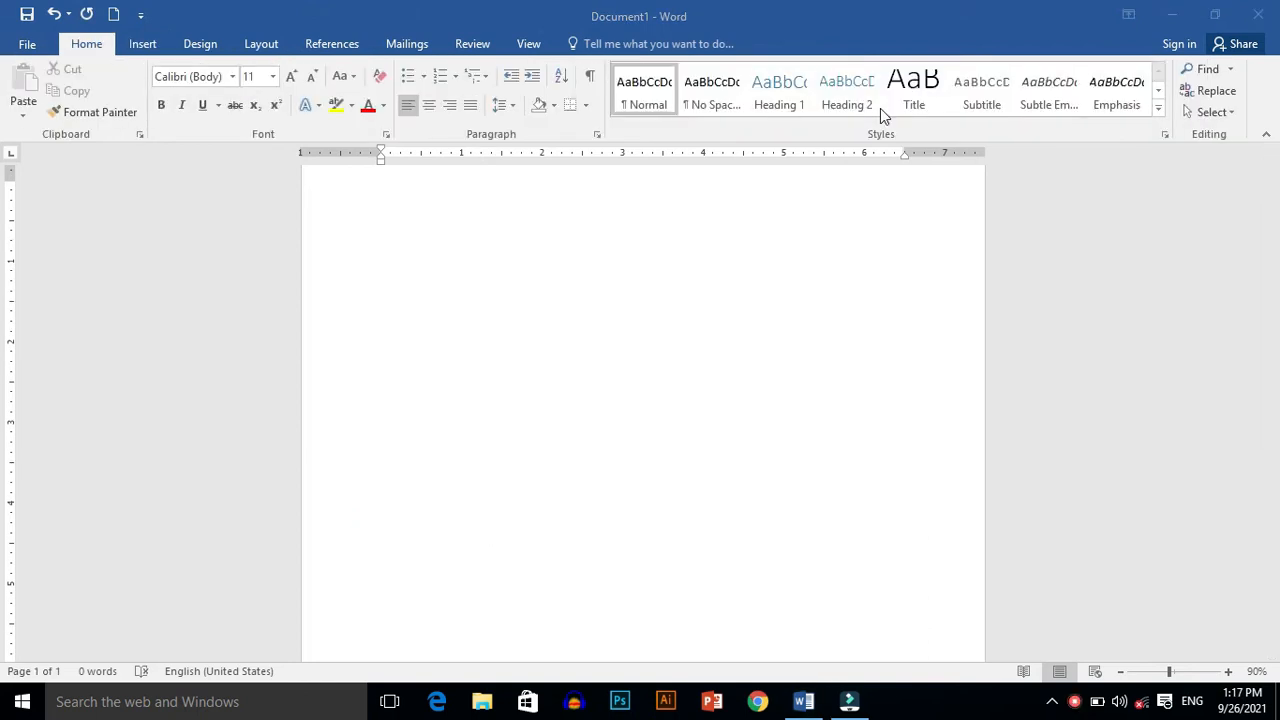
# Browse the built-in header designs through to Whisp and examine the options for more headers, editing and removing
pyautogui.click(151, 43)
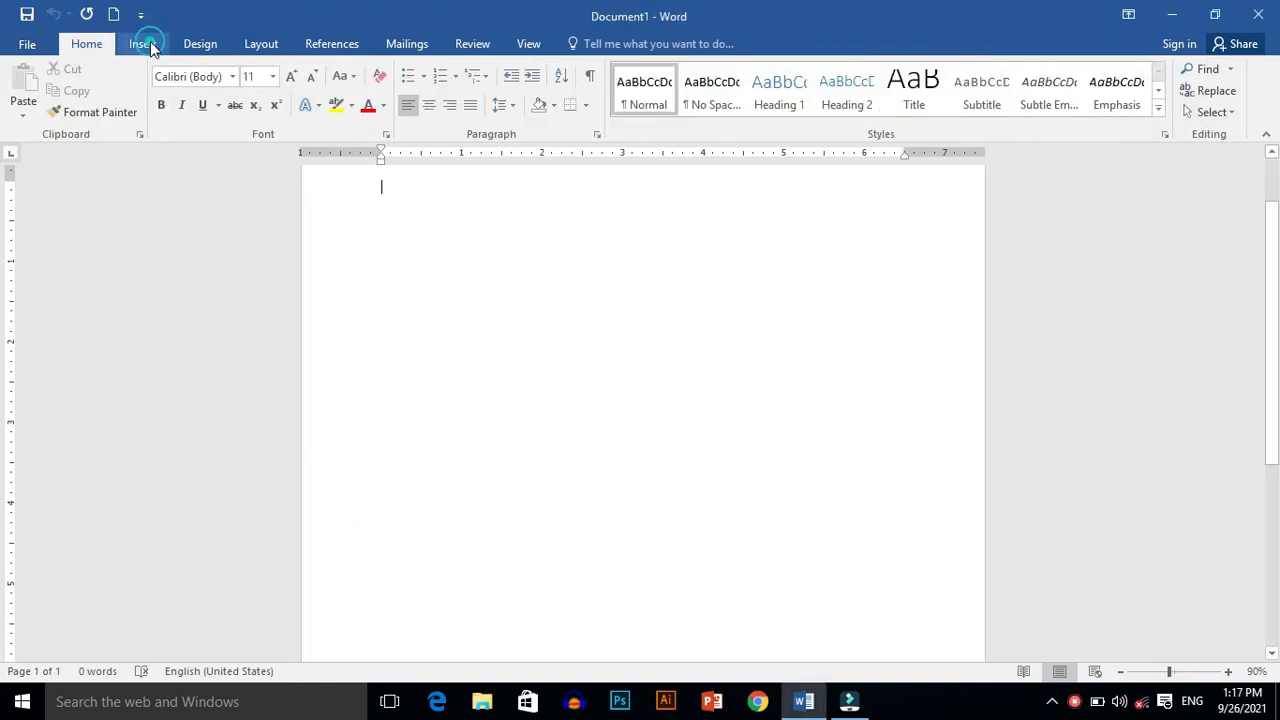
pyautogui.click(150, 43)
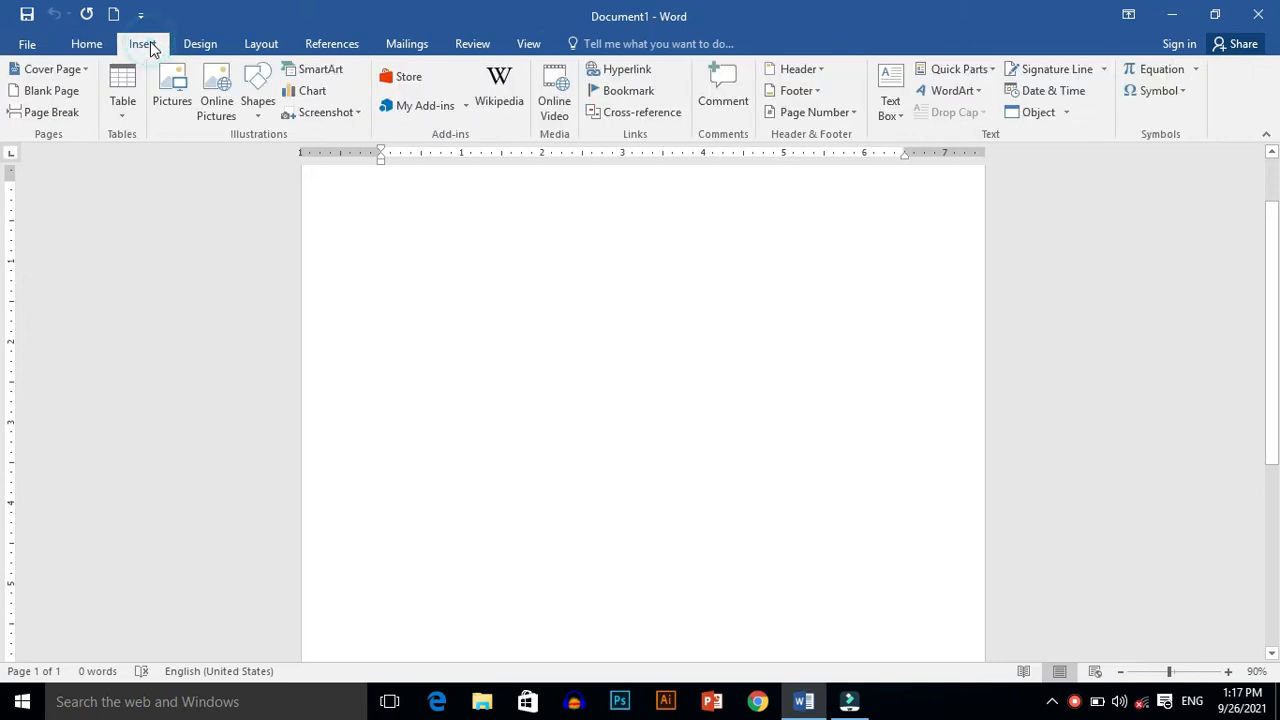
pyautogui.click(801, 72)
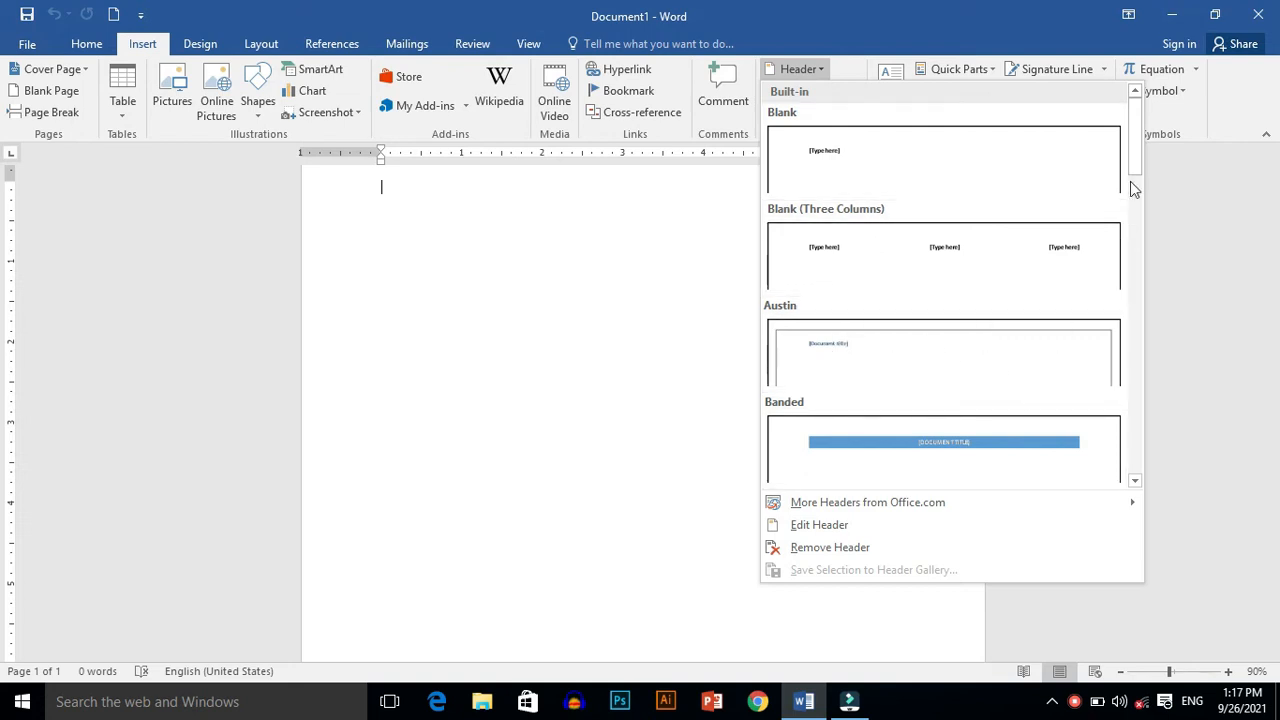
pyautogui.moveTo(1129, 165); pyautogui.dragTo(1137, 482)
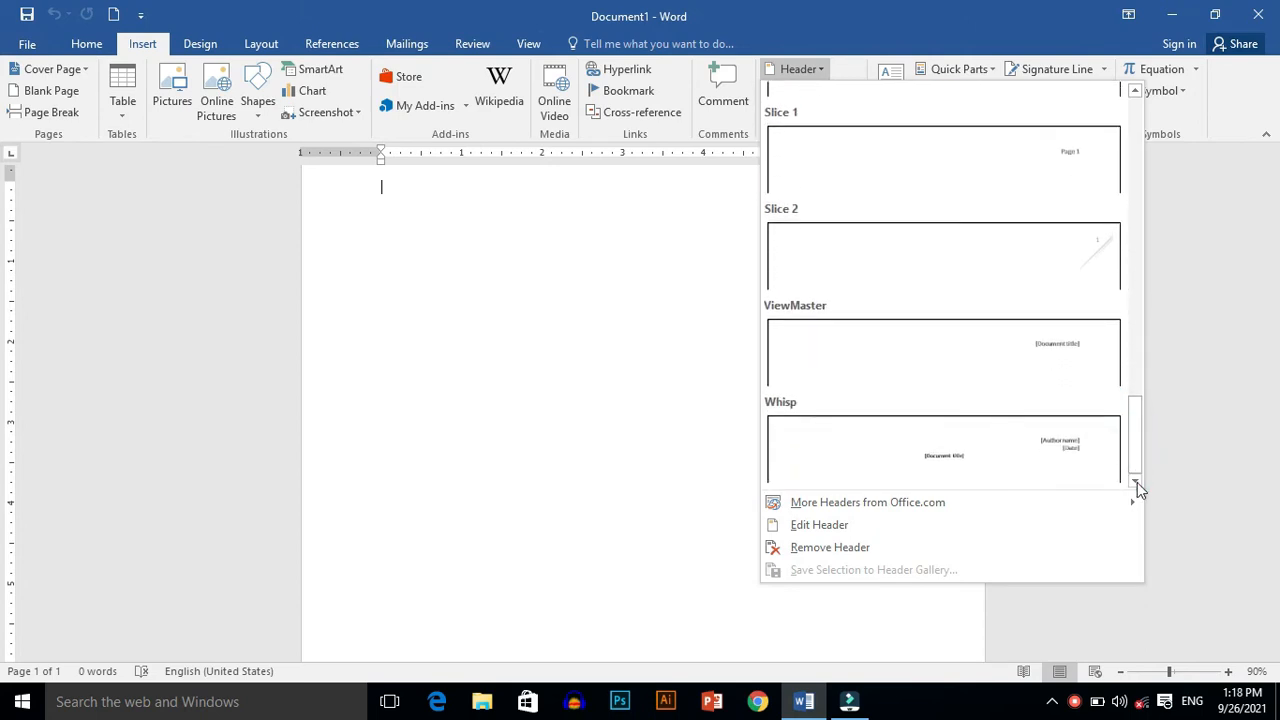
pyautogui.moveTo(896, 510)
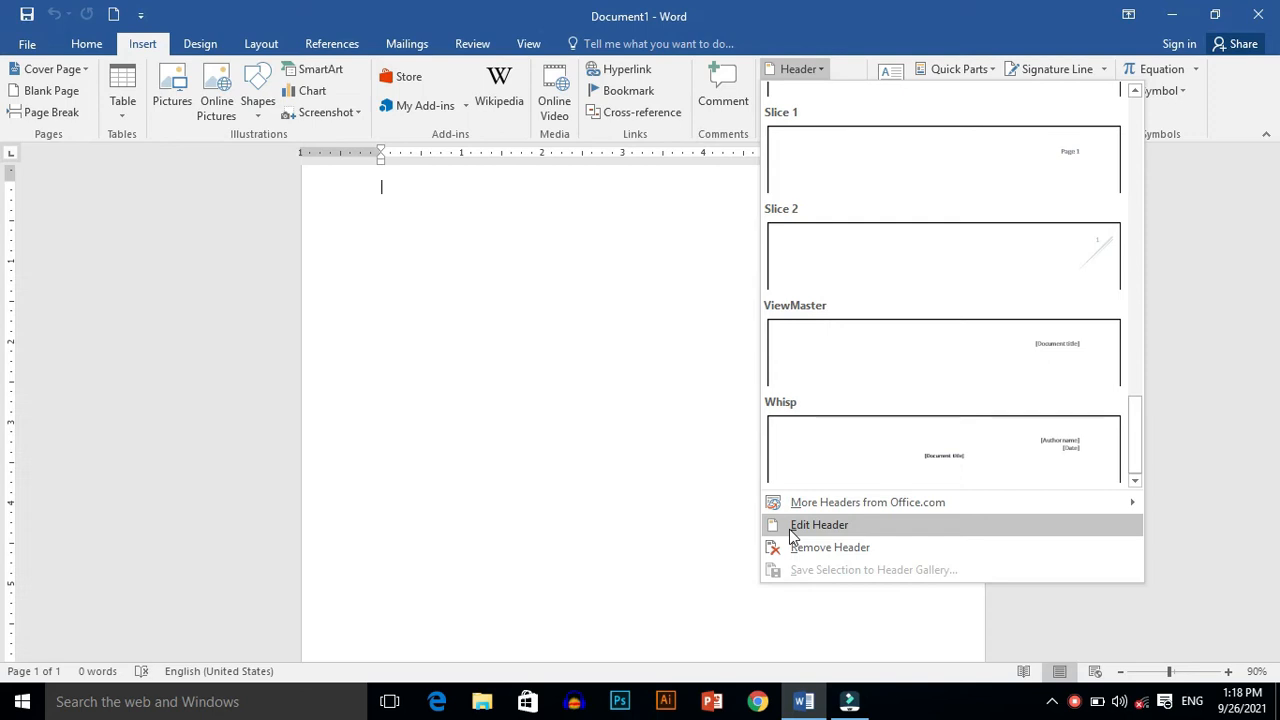
pyautogui.click(1182, 420)
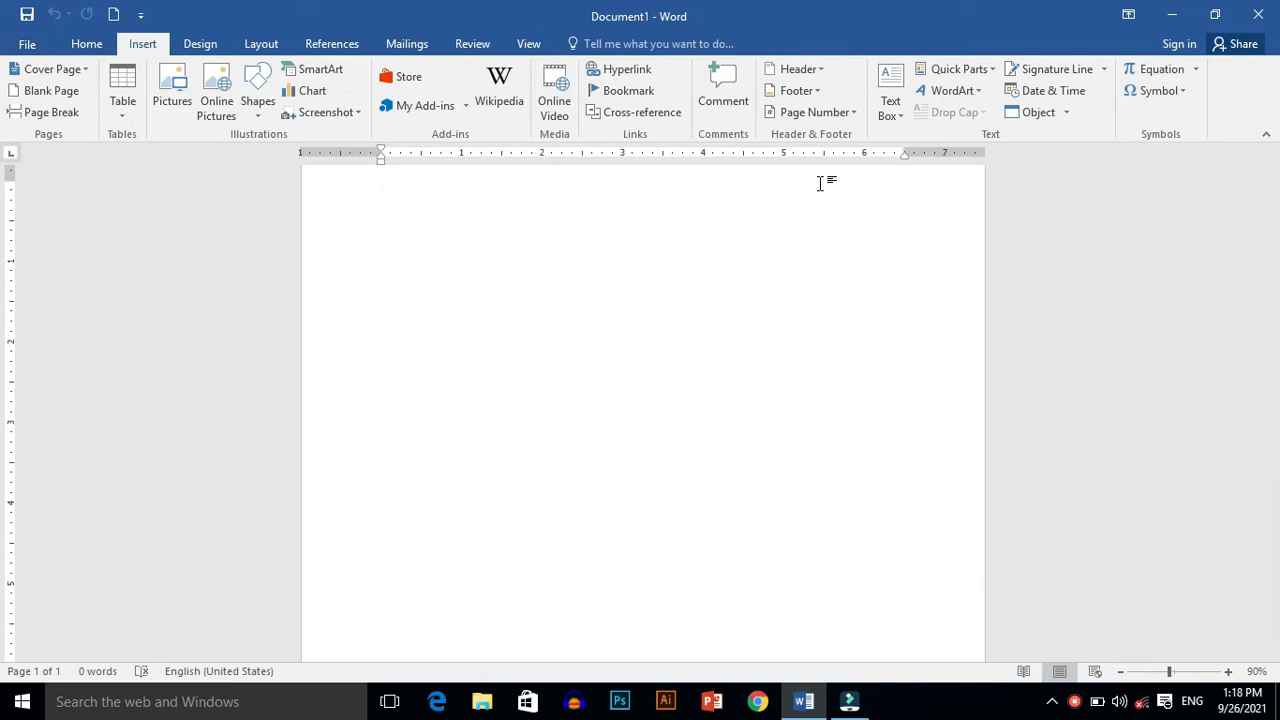
# Insert the Banded header and return to the document body
pyautogui.click(790, 69)
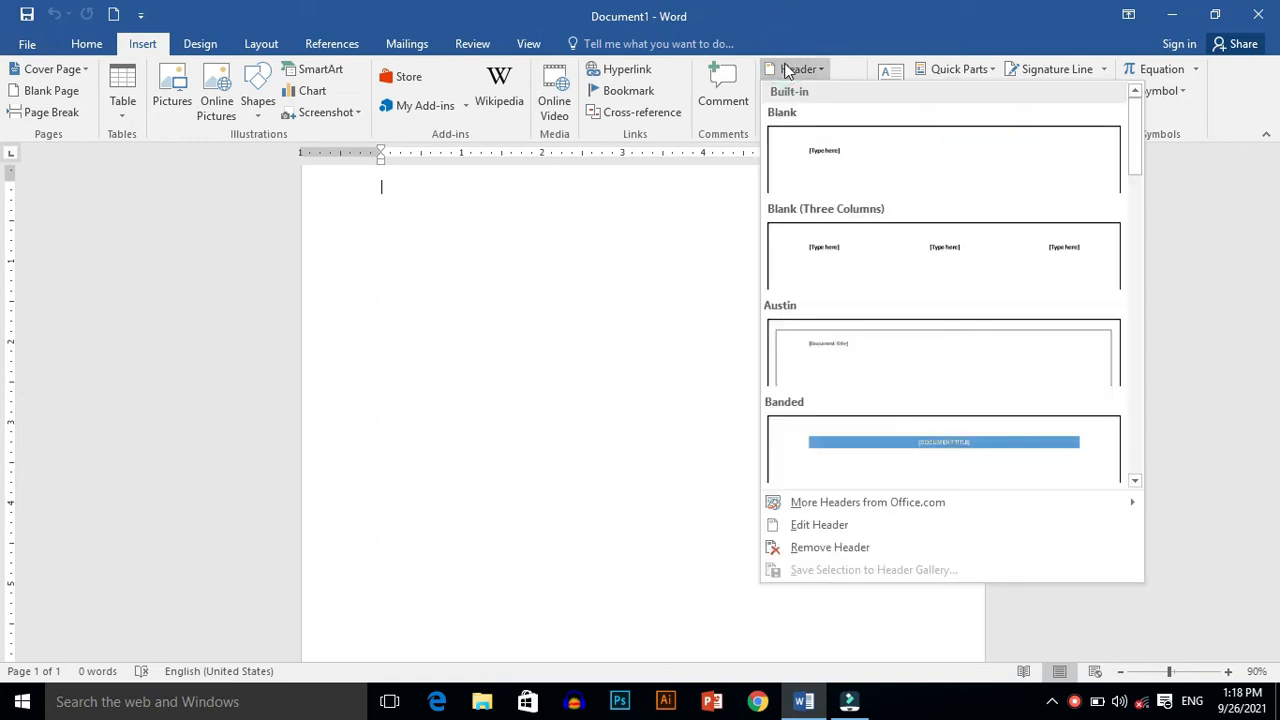
pyautogui.moveTo(1133, 169); pyautogui.dragTo(1151, 197)
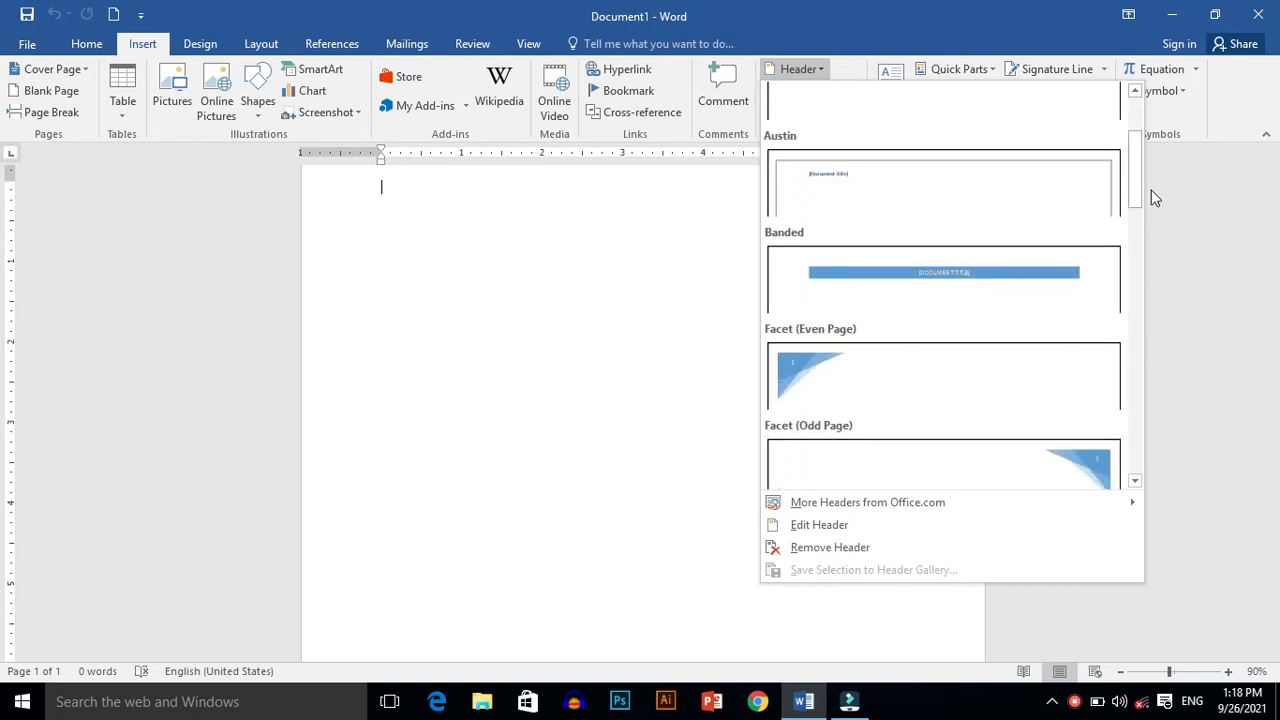
pyautogui.click(985, 272)
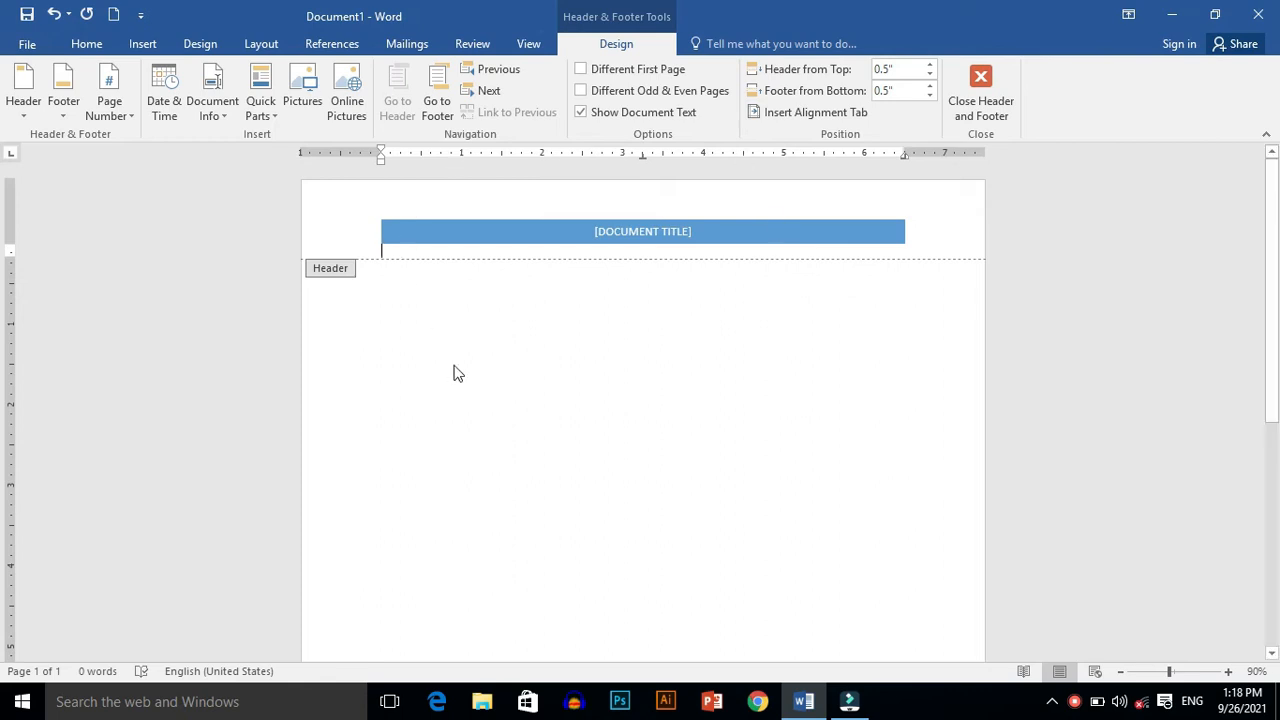
pyautogui.click(73, 45)
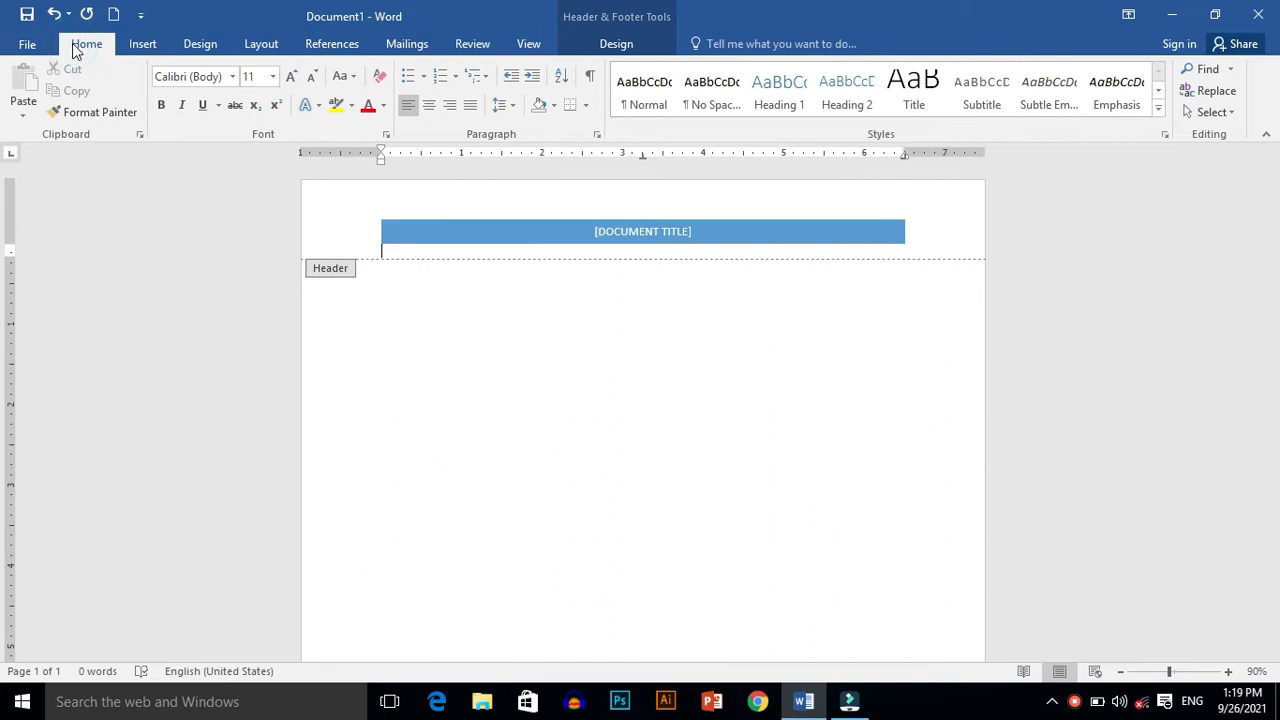
pyautogui.doubleClick(395, 359)
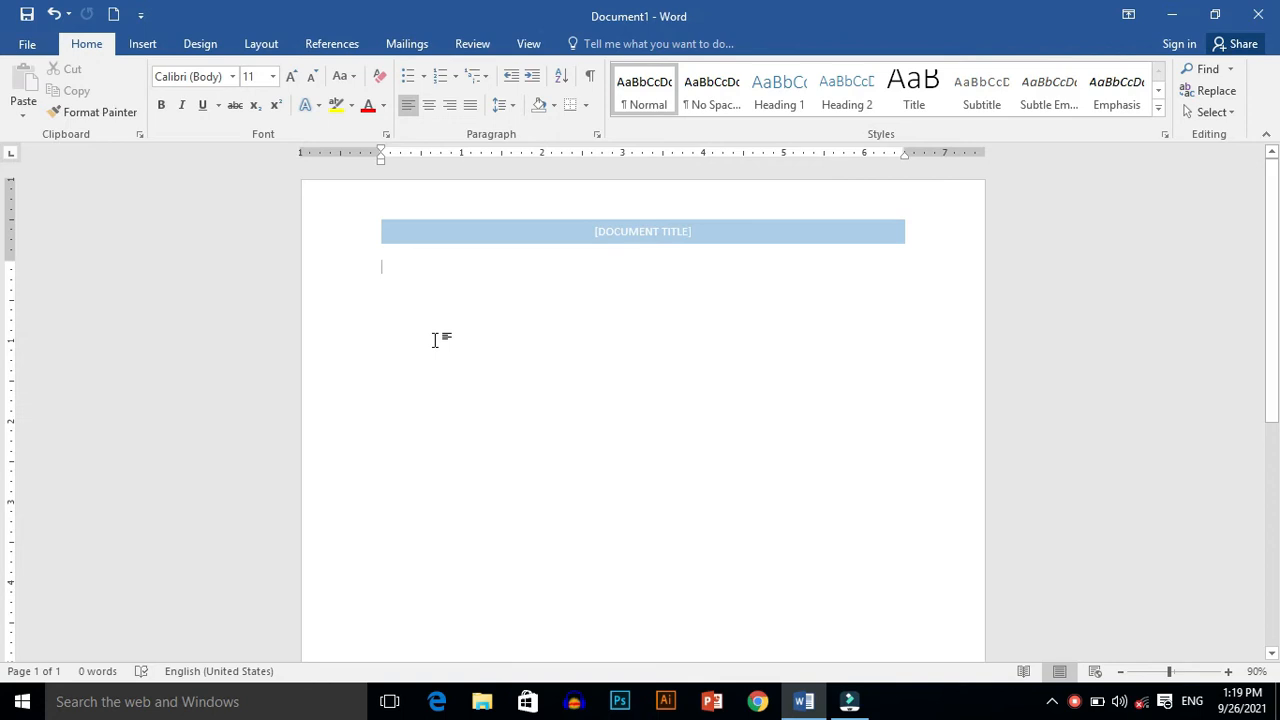
# Reopen the header for editing and set its distance from the top of the page to 0.8"
pyautogui.doubleClick(397, 204)
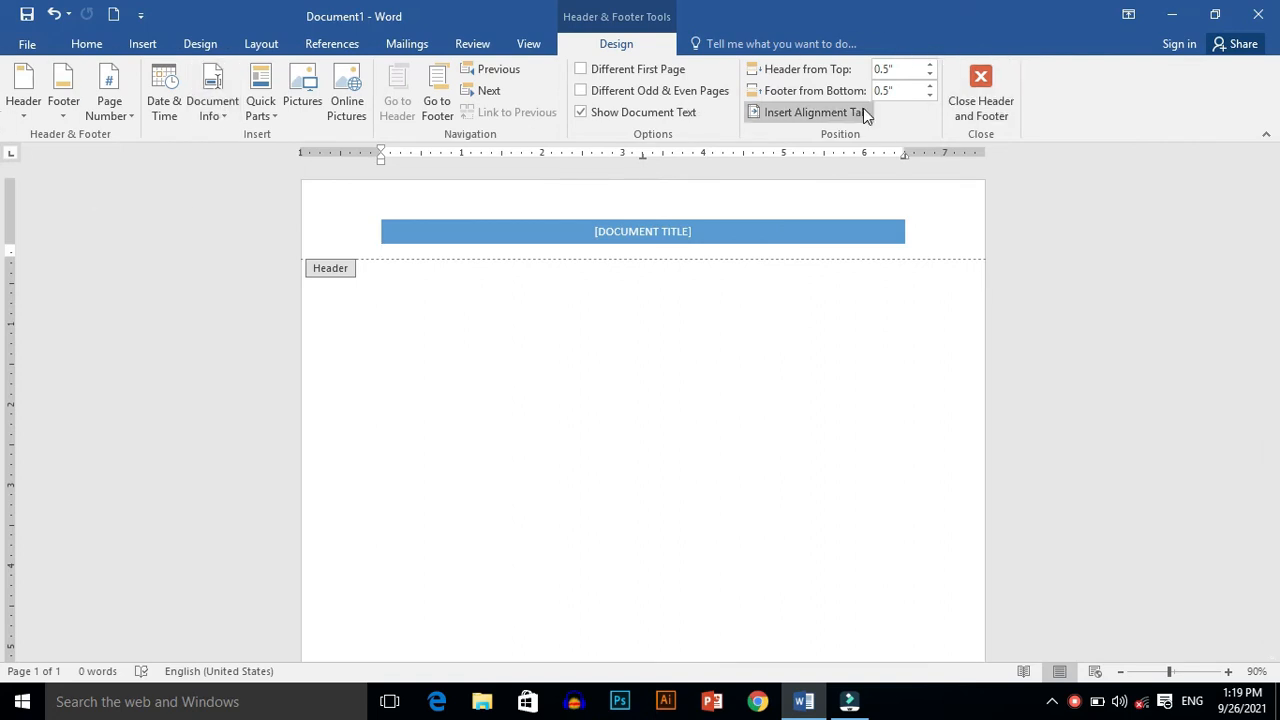
pyautogui.click(930, 66)
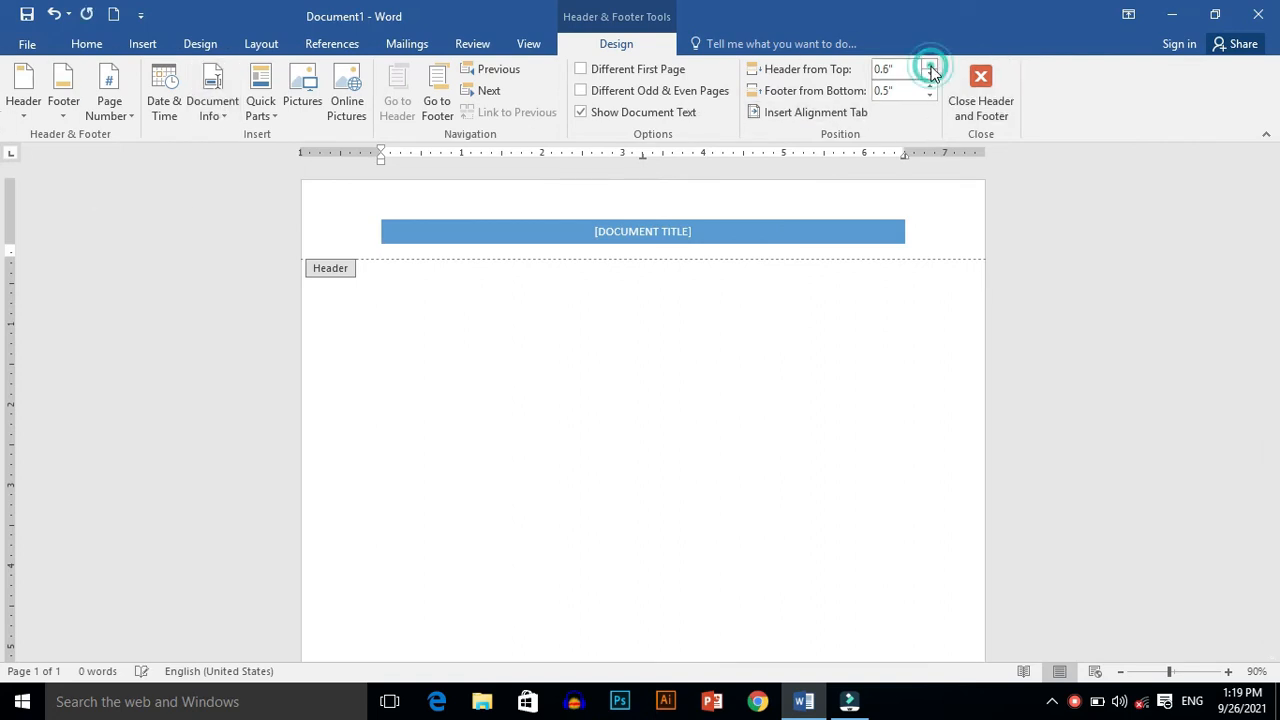
pyautogui.click(930, 66)
pyautogui.click(930, 66)
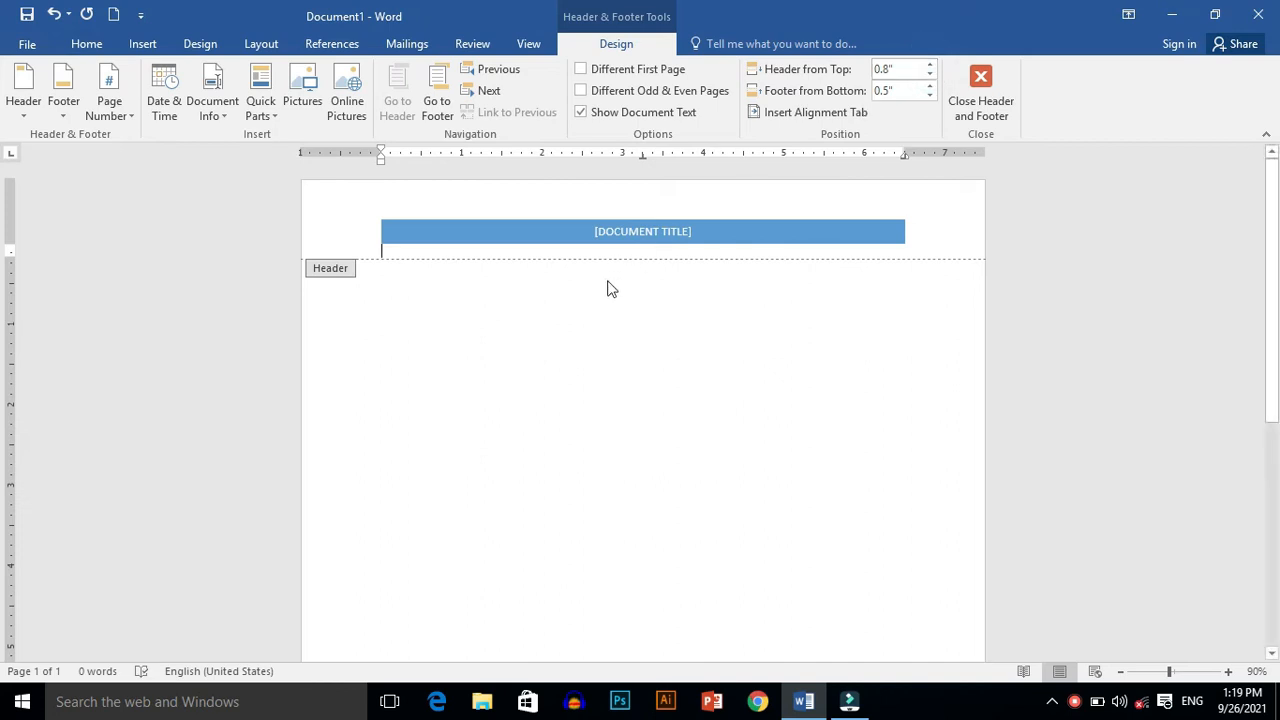
pyautogui.click(443, 390)
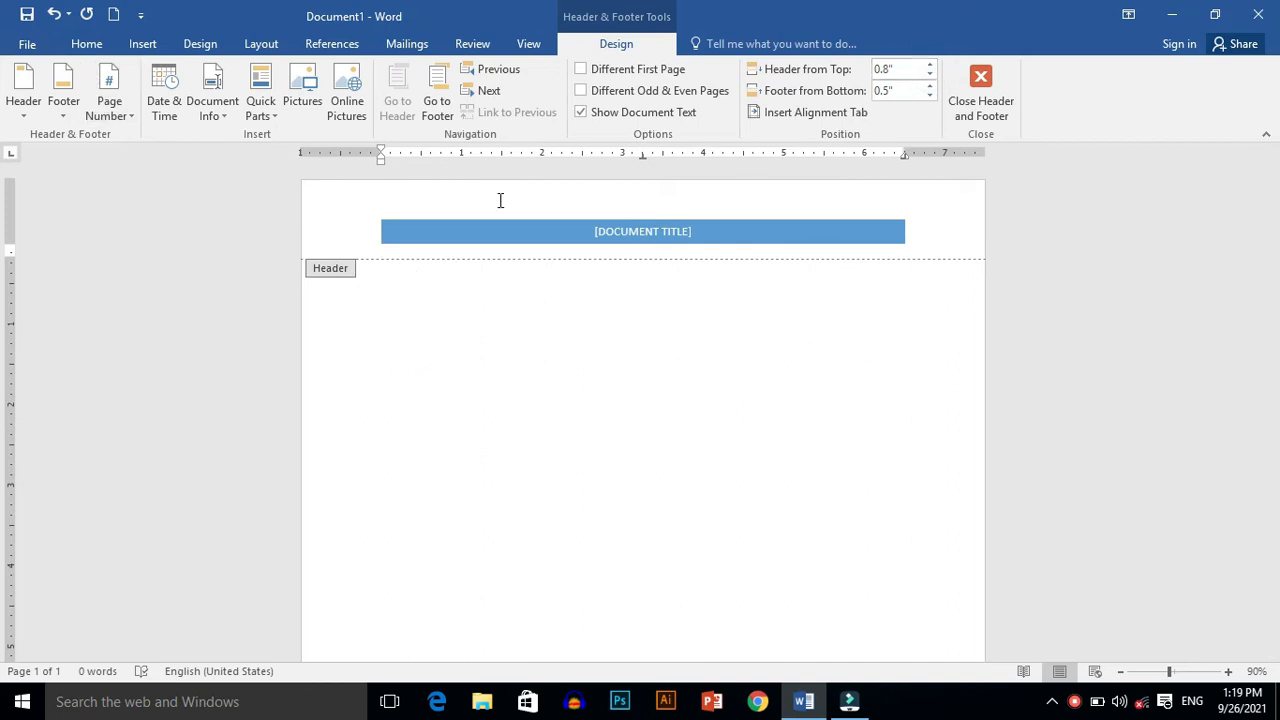
# Replace the document title placeholder in the header band with "SPIRIT OF GIVING FOUNDATION"
pyautogui.click(690, 234)
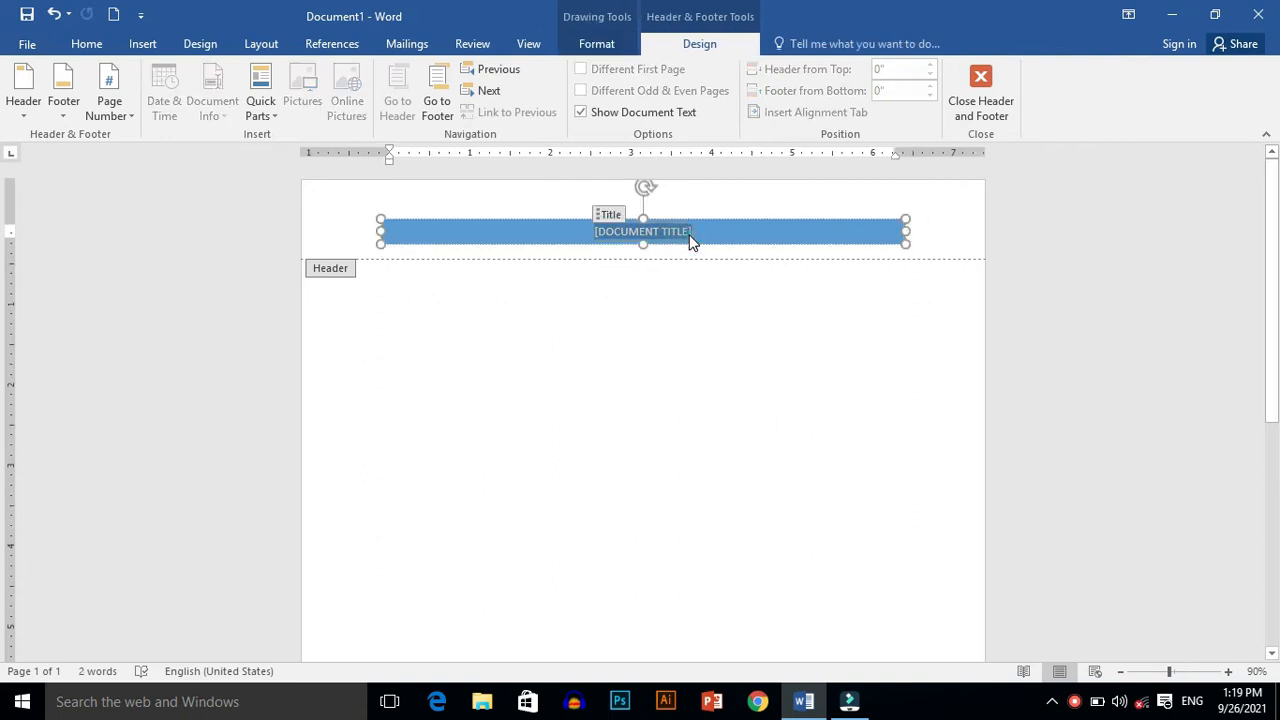
pyautogui.press('BackSpace')
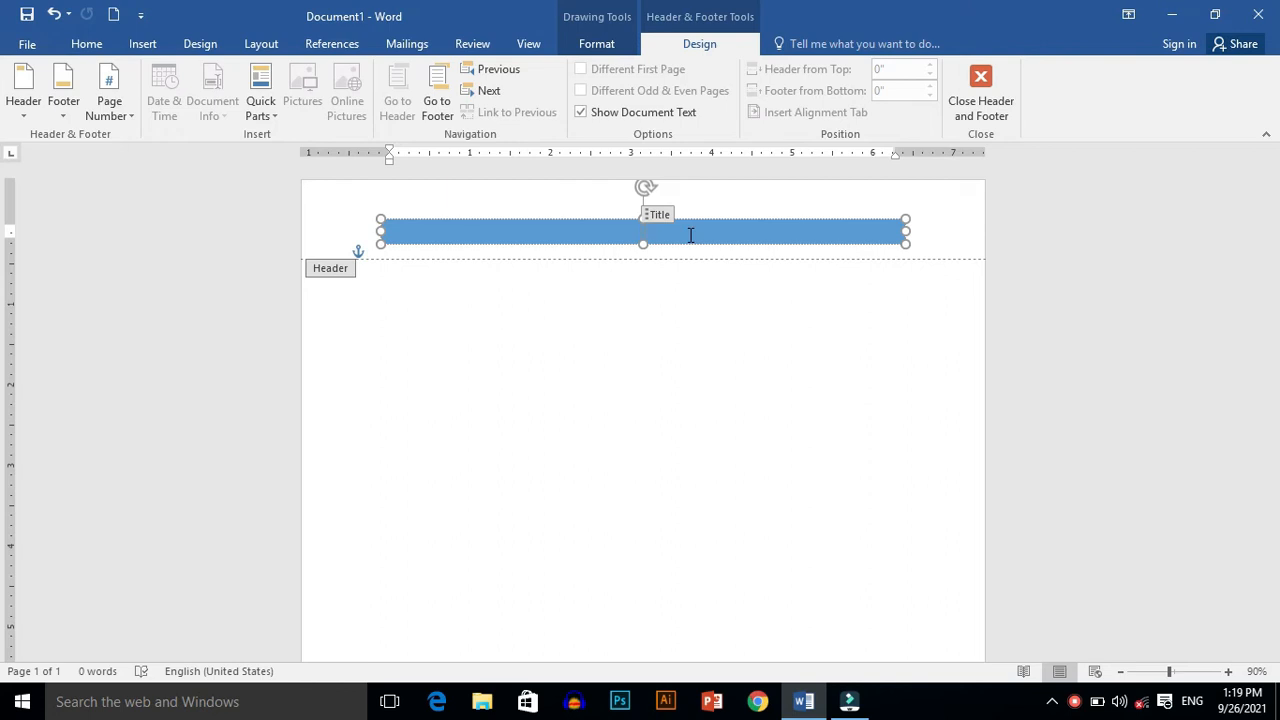
pyautogui.write('SPIRIT O')
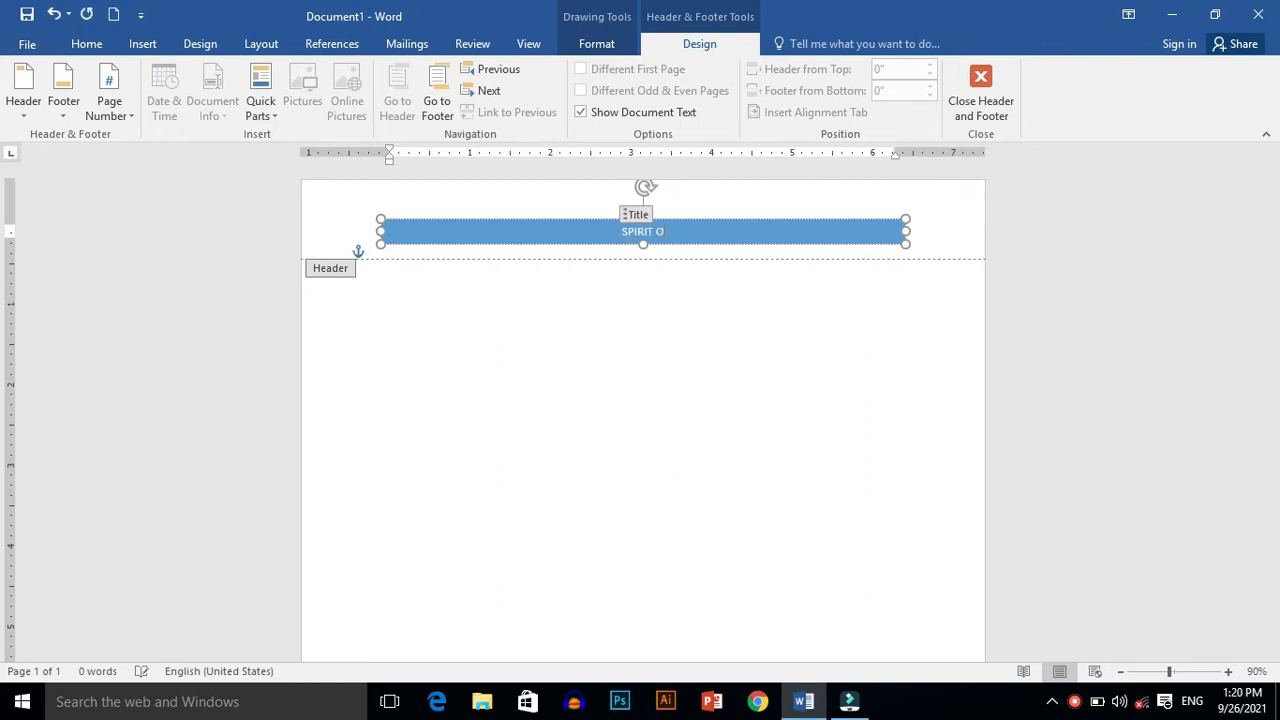
pyautogui.write('F G')
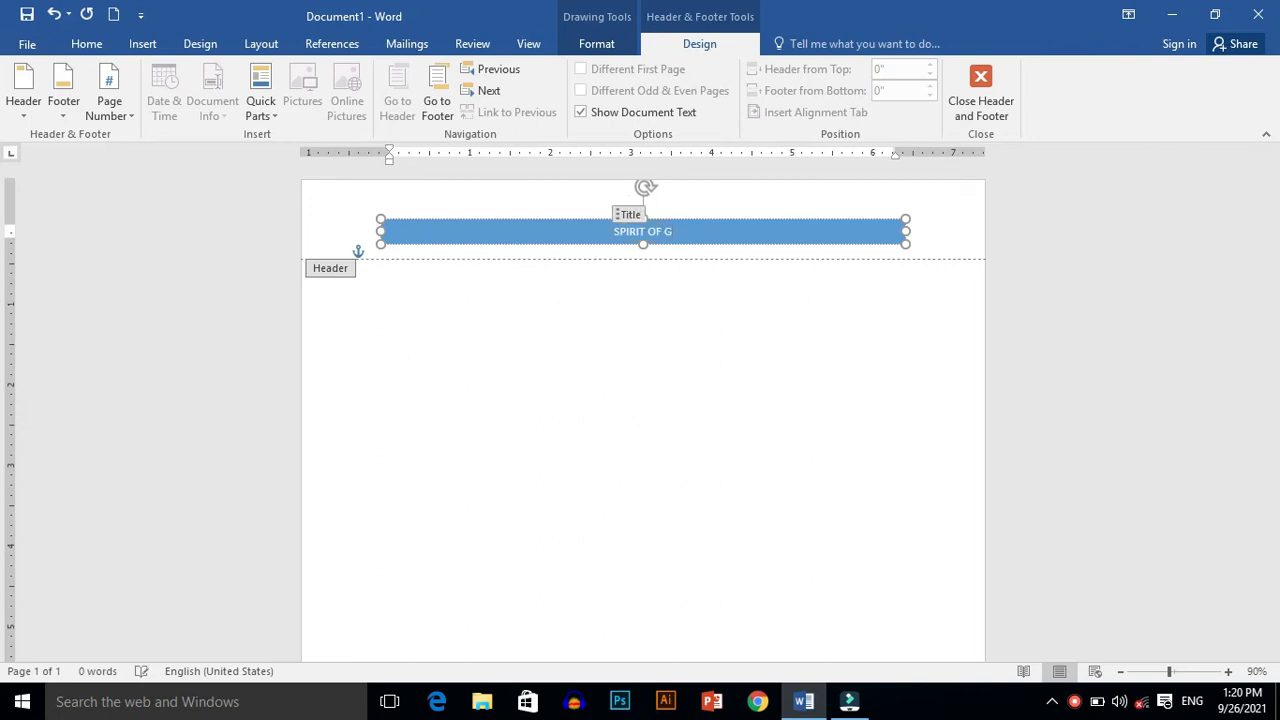
pyautogui.write('IVING ')
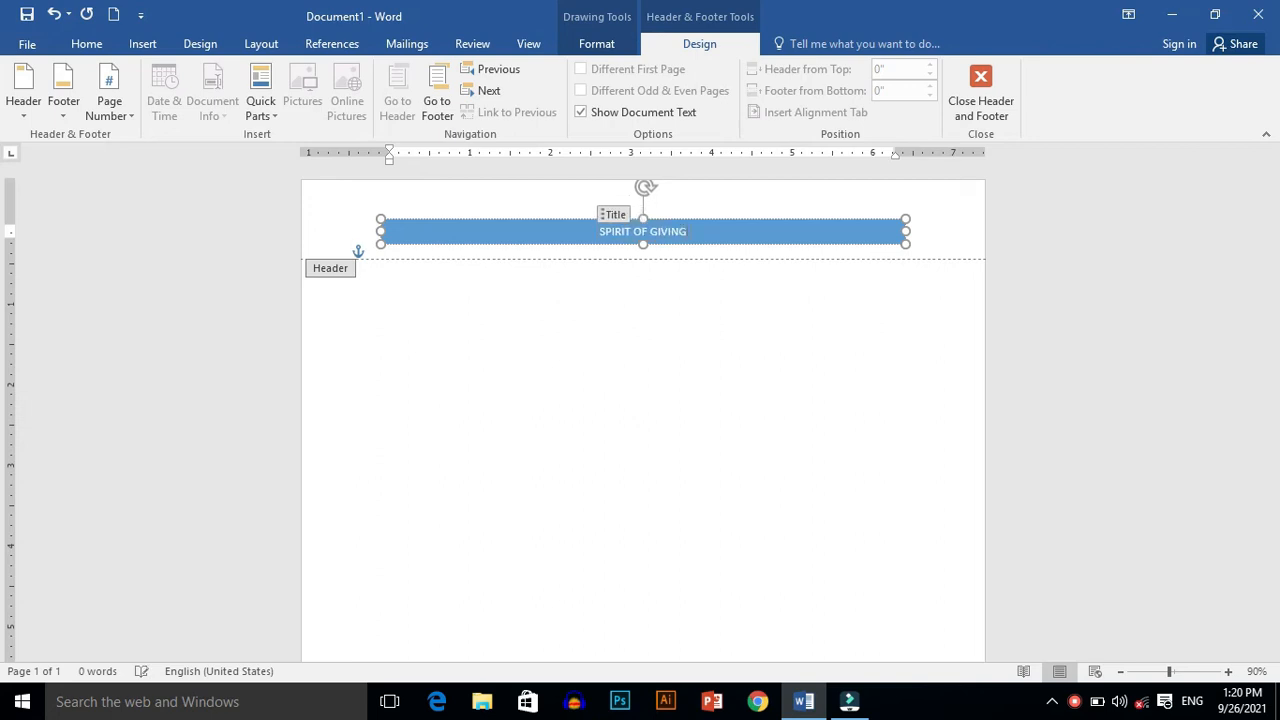
pyautogui.write('F')
pyautogui.write('O')
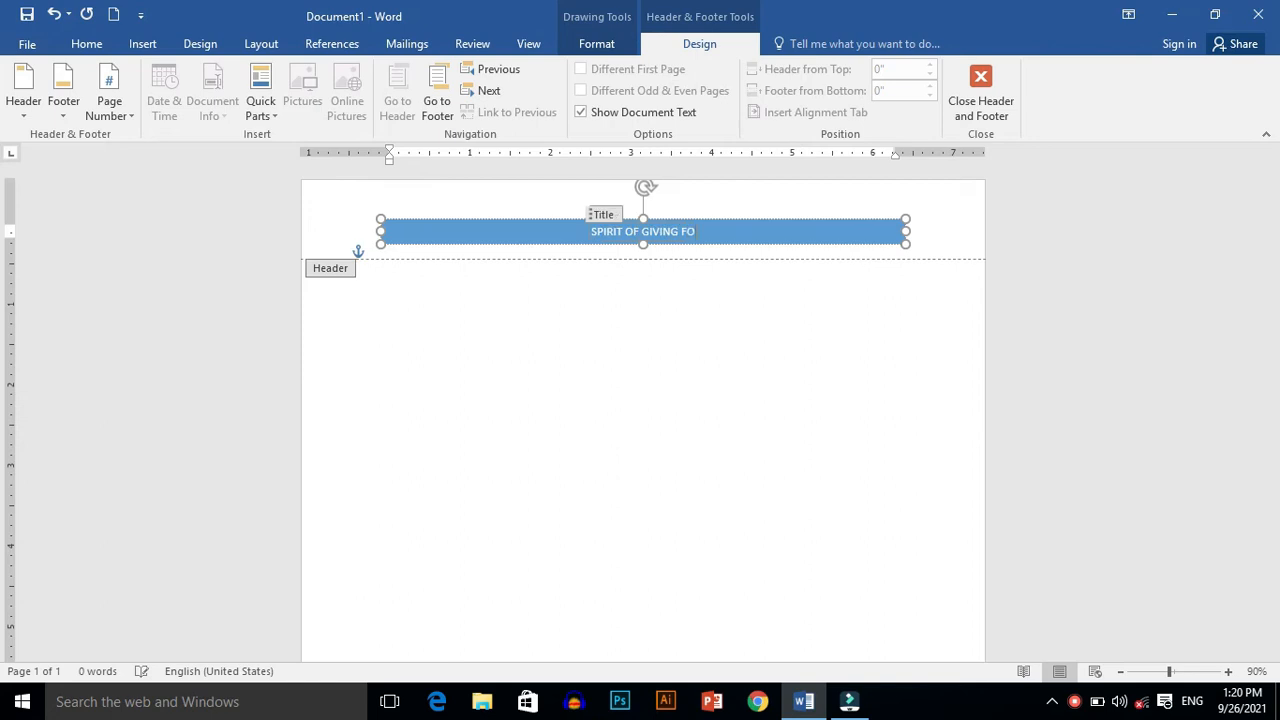
pyautogui.write('UNDATION')
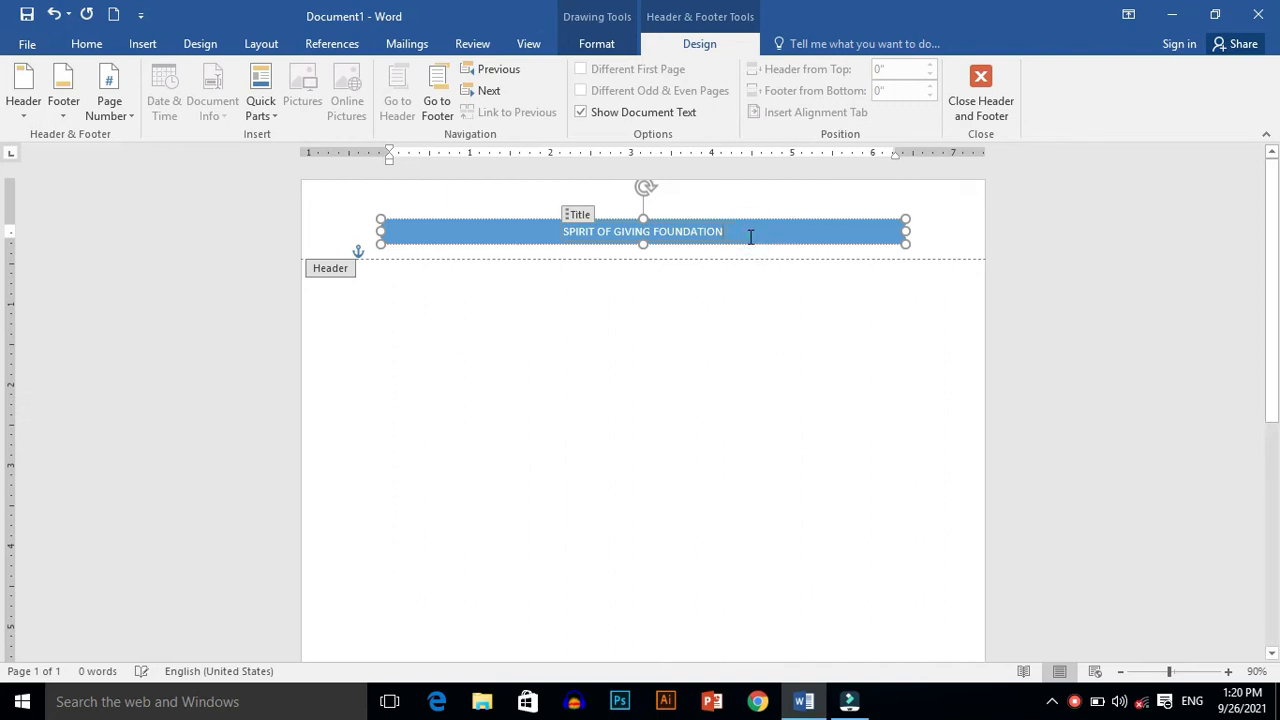
# Make the header title text bold and enlarge it to 18 pt
pyautogui.moveTo(751, 237); pyautogui.dragTo(568, 224)
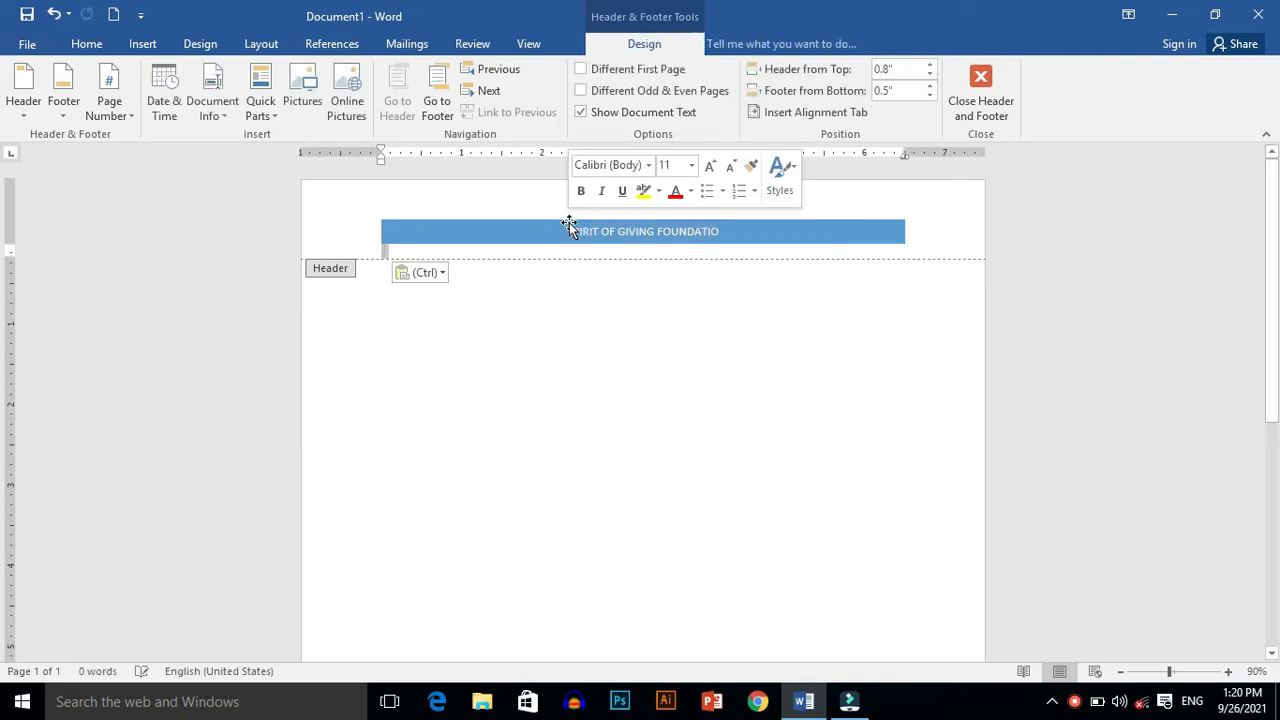
pyautogui.click(558, 225)
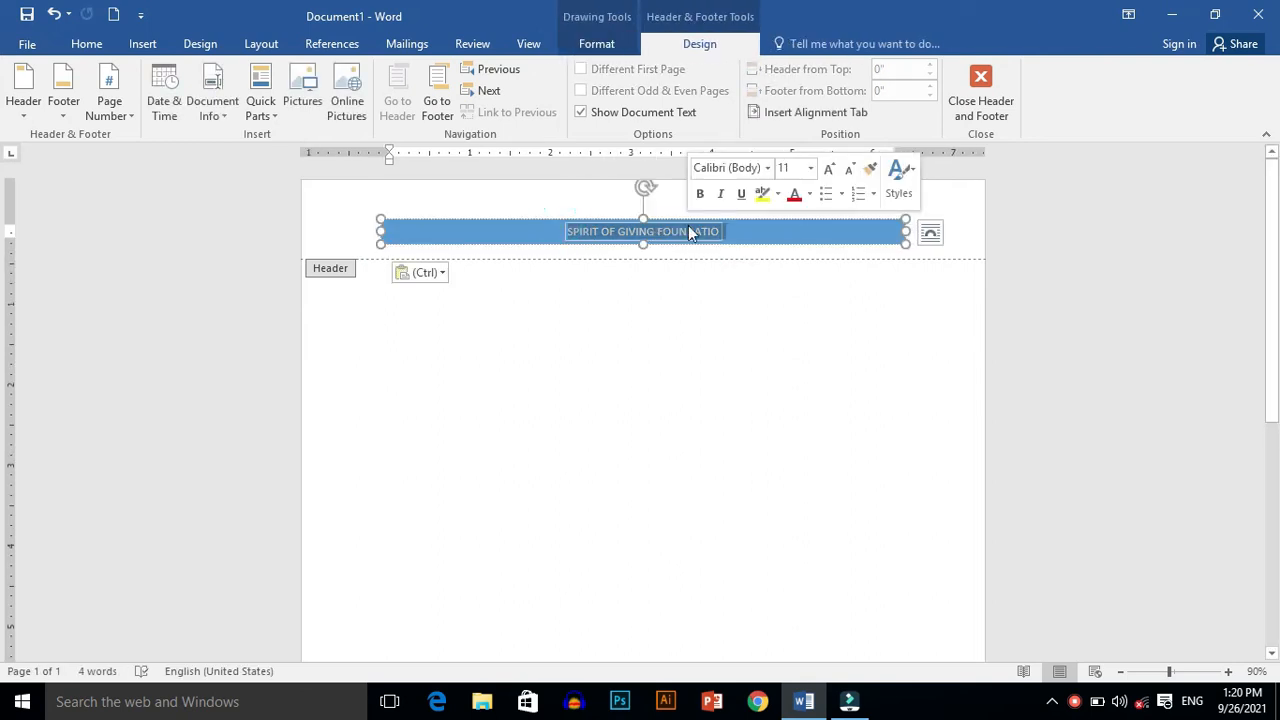
pyautogui.hotkey('ctrl', 'z')
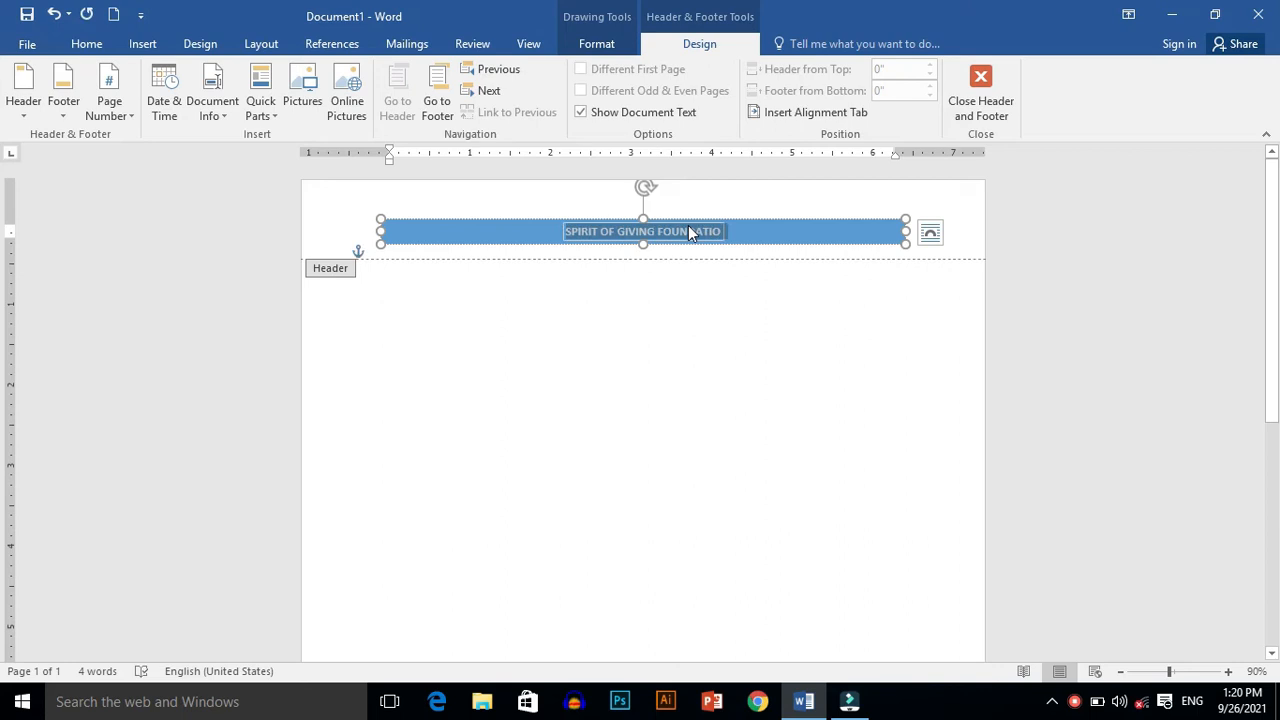
pyautogui.hotkey('ctrl', 'shift', '.')
pyautogui.hotkey('ctrl', 'shift', '.')
pyautogui.hotkey('ctrl', 'shift', '.')
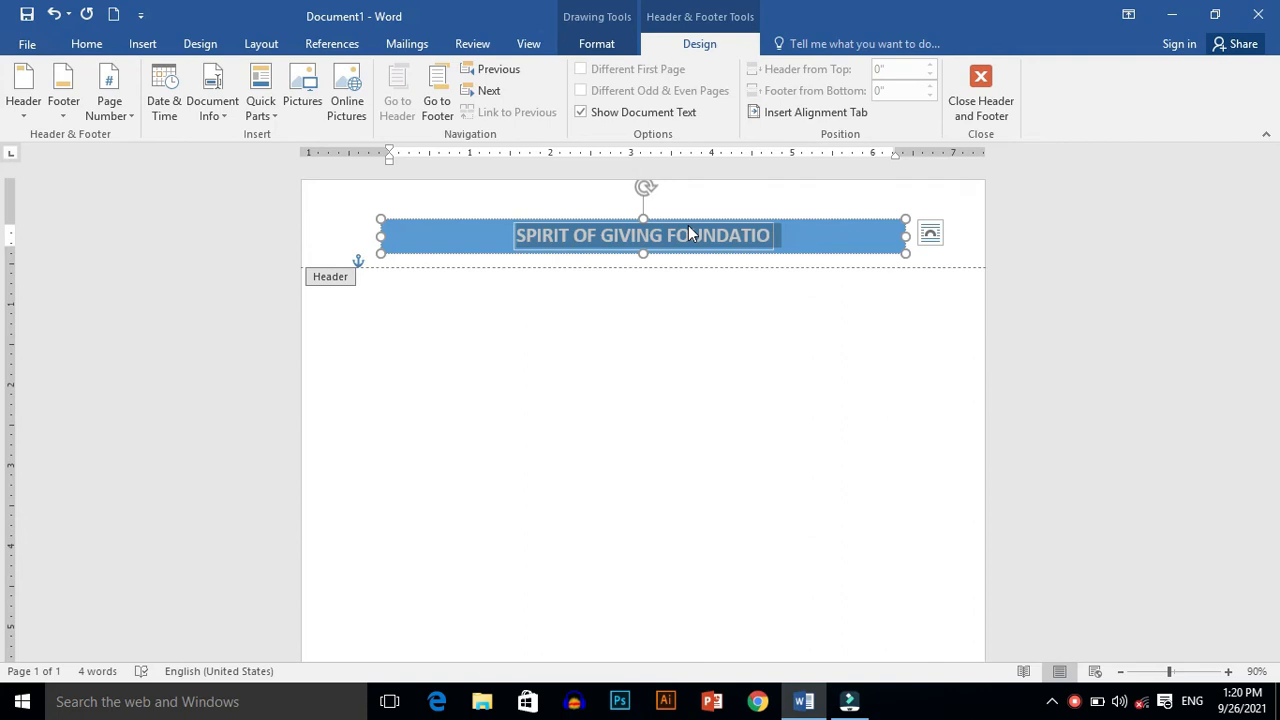
# Highlight the header title in yellow and change its font color to red
pyautogui.rightClick(688, 233)
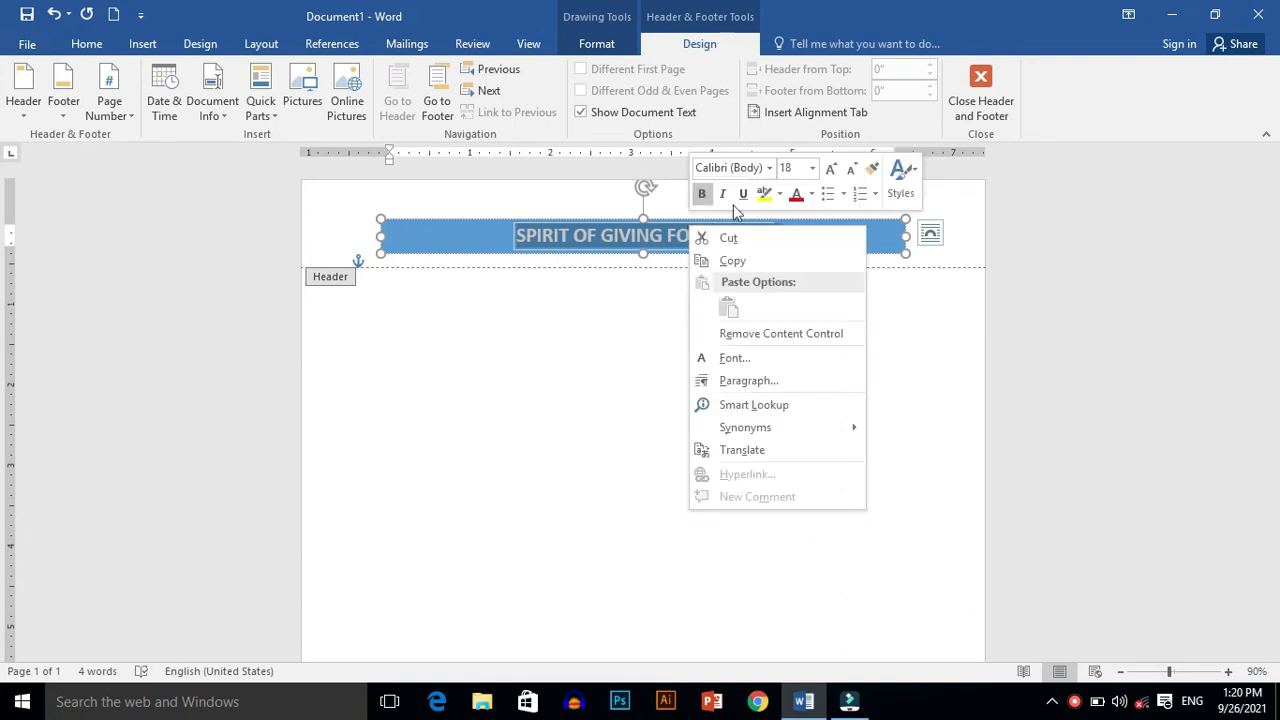
pyautogui.click(770, 195)
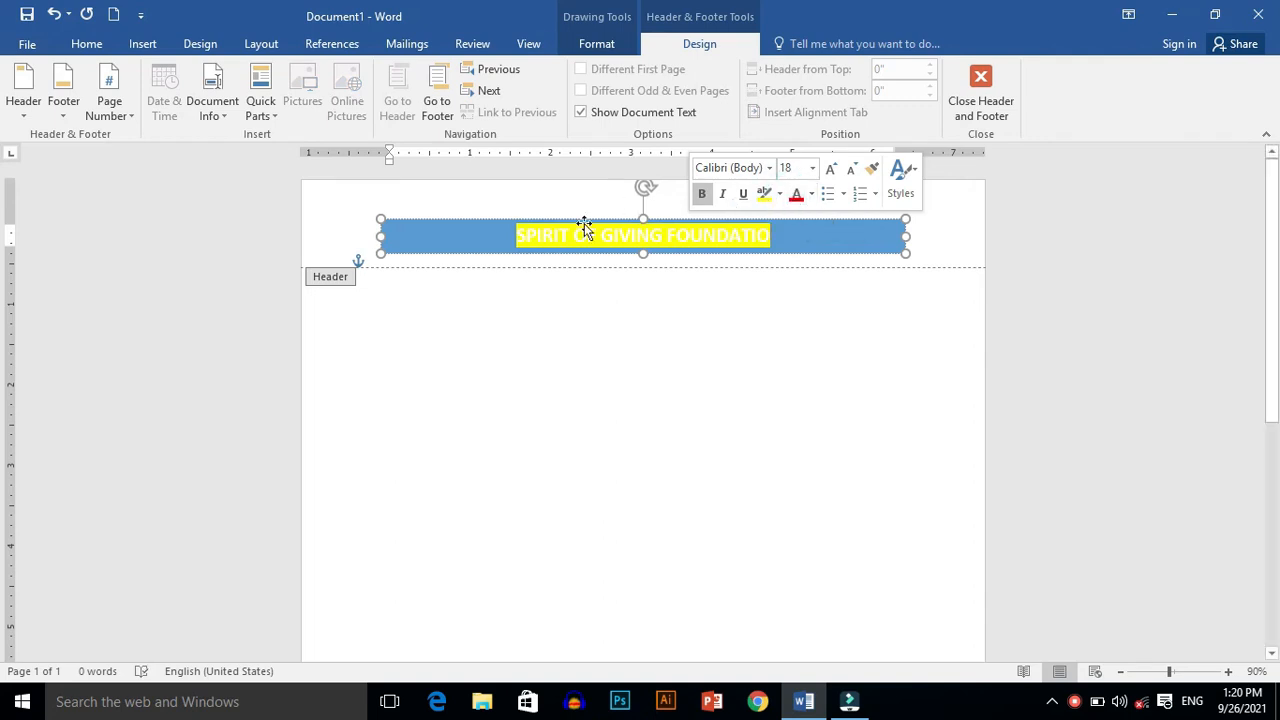
pyautogui.moveTo(518, 235); pyautogui.dragTo(810, 262)
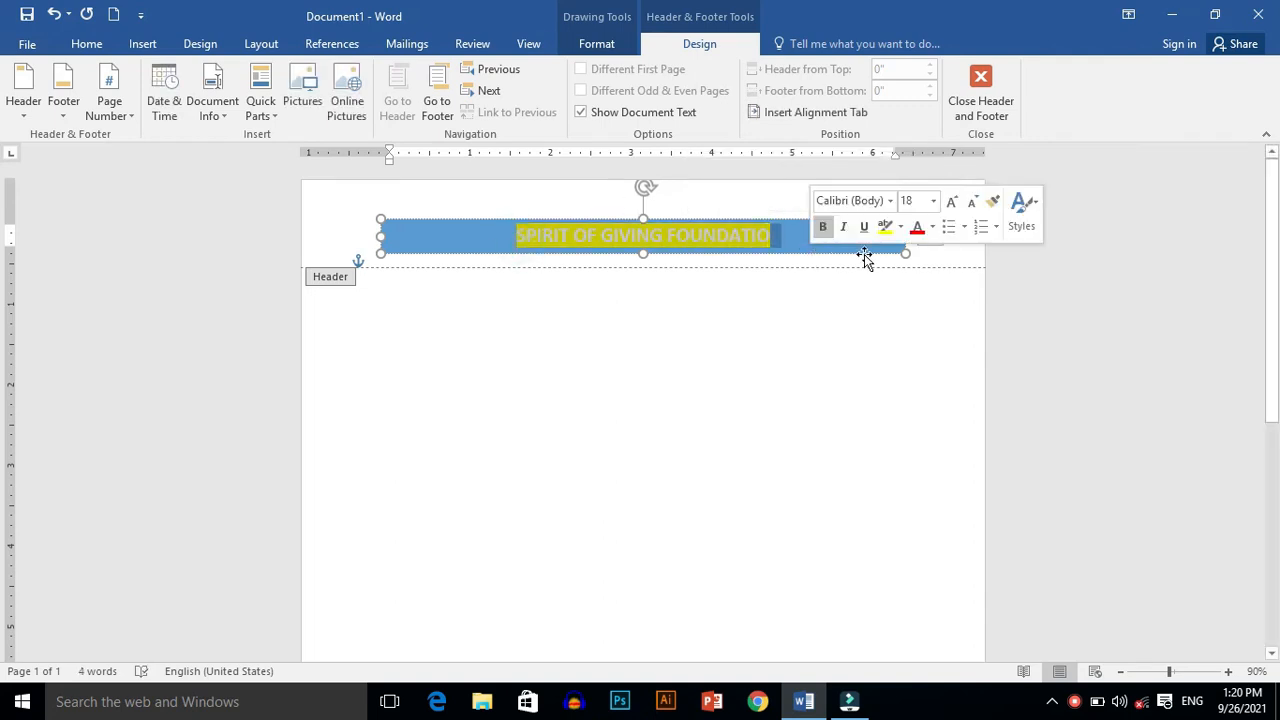
pyautogui.click(919, 234)
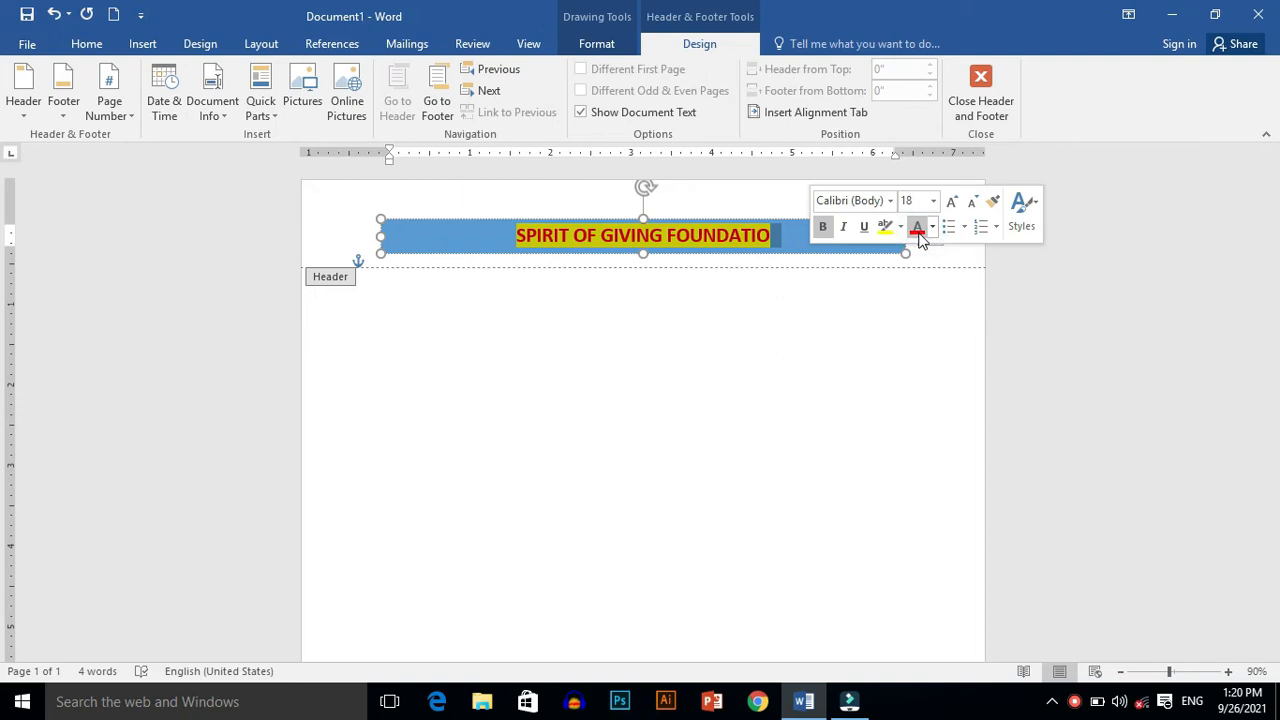
# Leave header editing, fill the body below it with lines of repeated g and b letters, and check the page in print preview
pyautogui.doubleClick(532, 324)
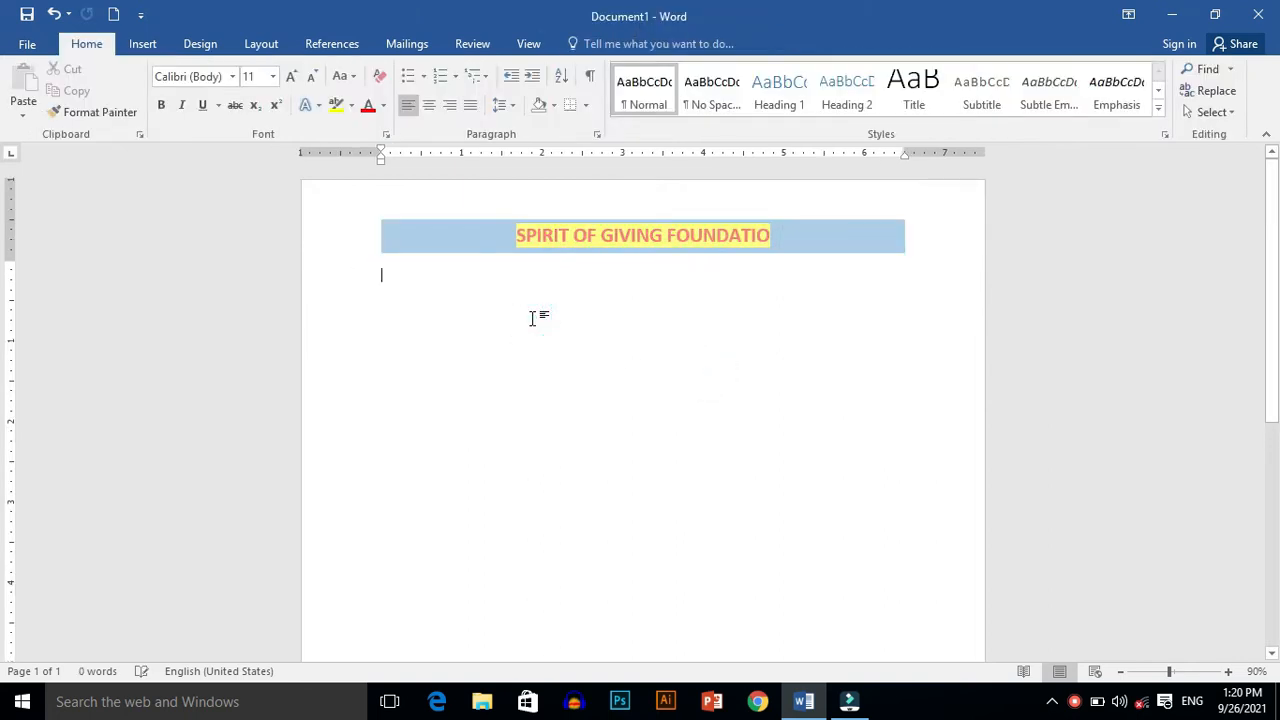
pyautogui.write('gggggggggggggggggggggggggggggggggggggggggggggggggggggggggggggggggggggggggggggggggg')
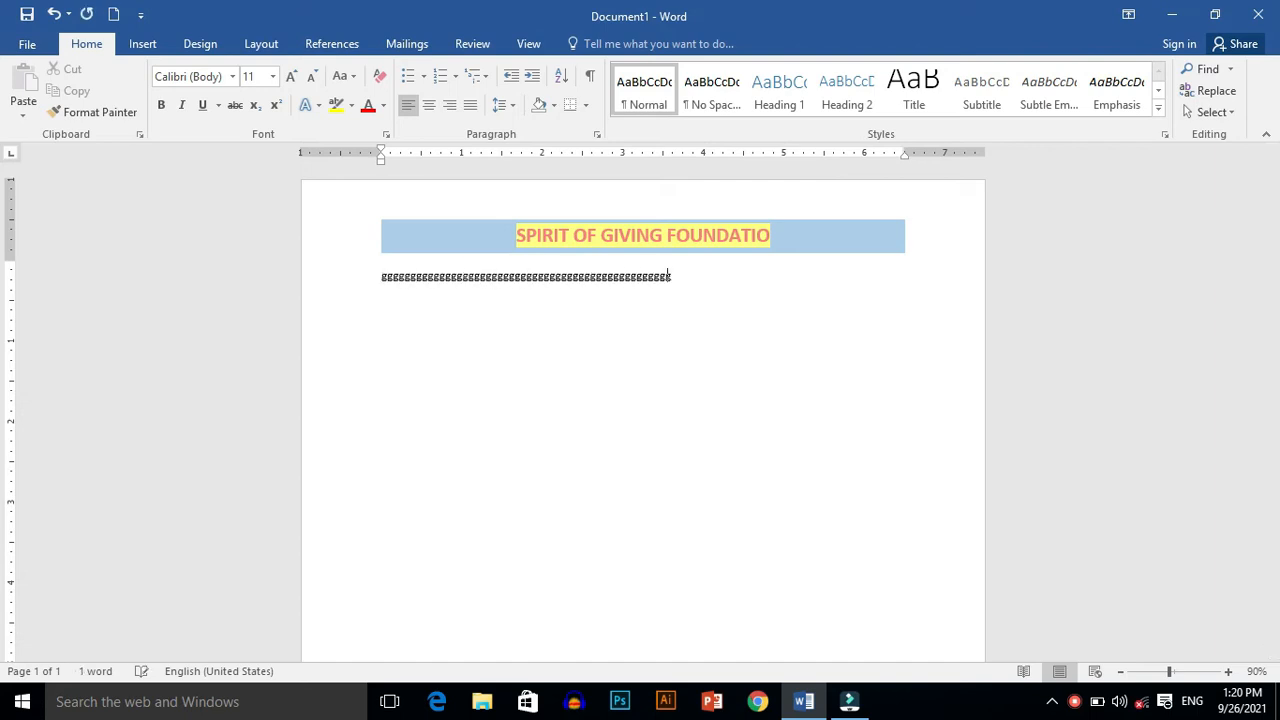
pyautogui.write('gggggggggggggggggggggggggggggggggggggggggggggggggggggggggggggggggggggggggg')
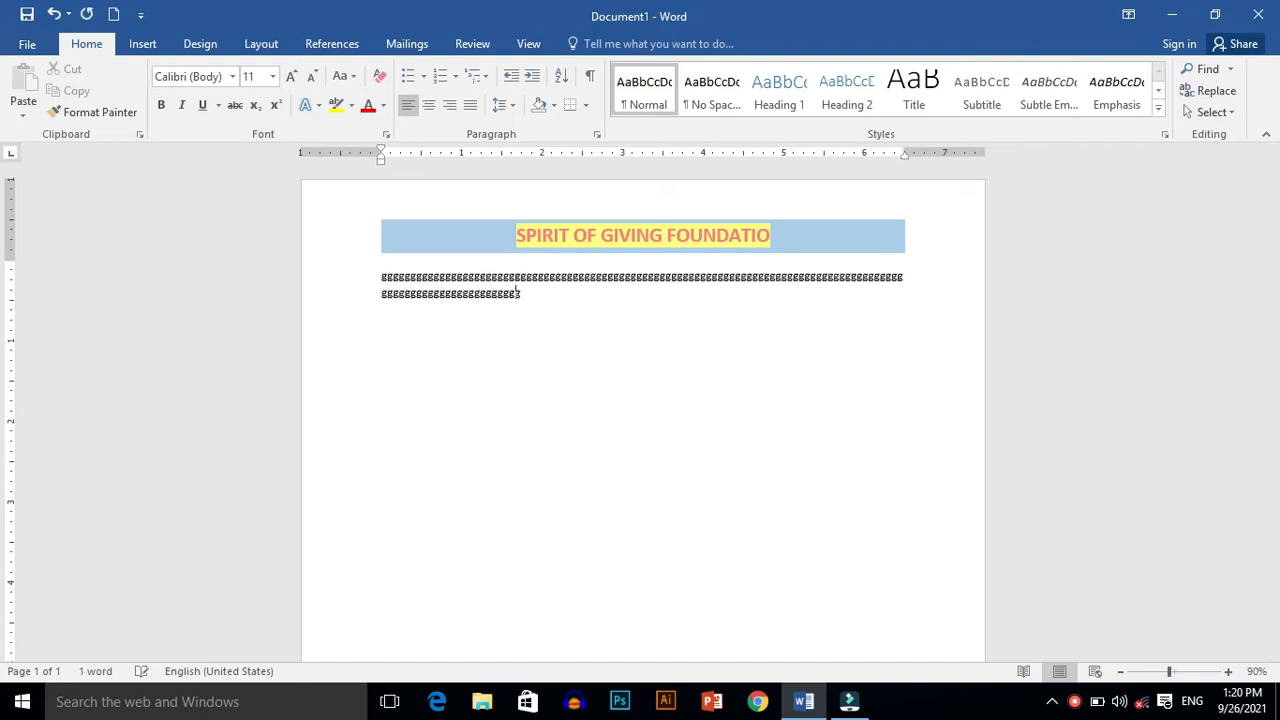
pyautogui.write('gggggggggggggggggggggggggggggggggggggggggggggggggggggggggg')
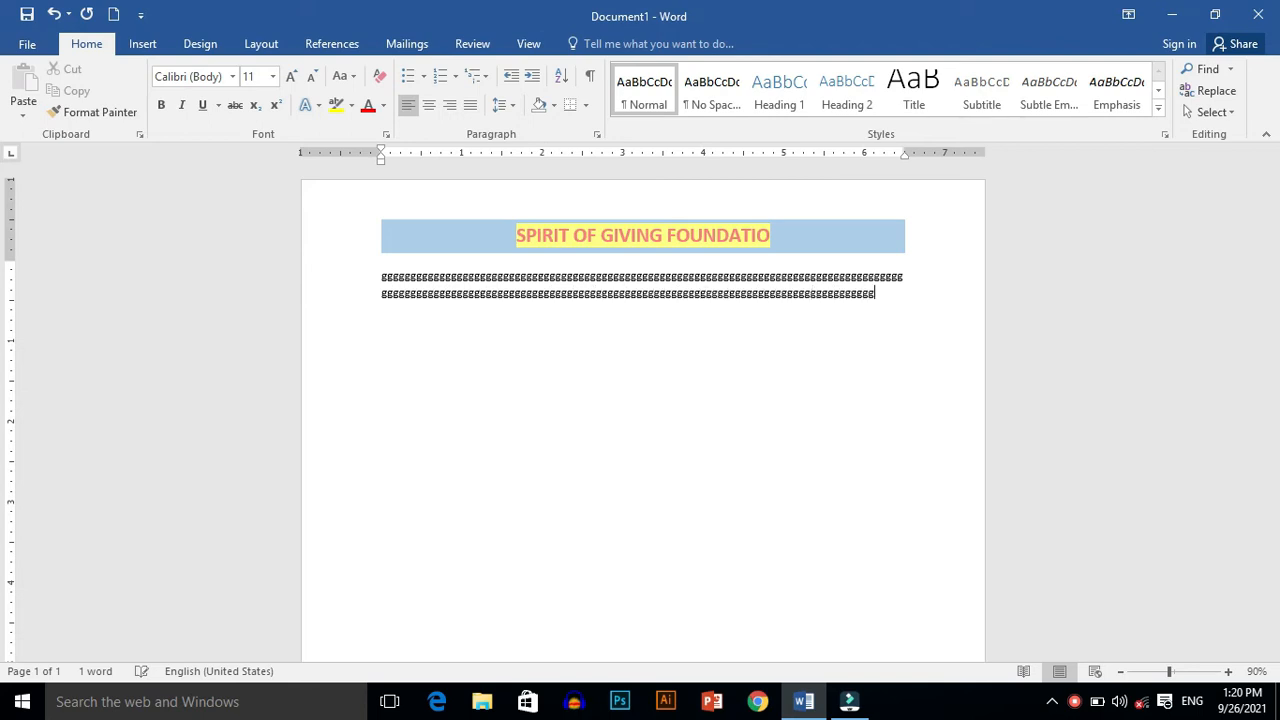
pyautogui.write('bbbbbbbbbbbbbbbbbbbbbbbbbbbbbbbbb')
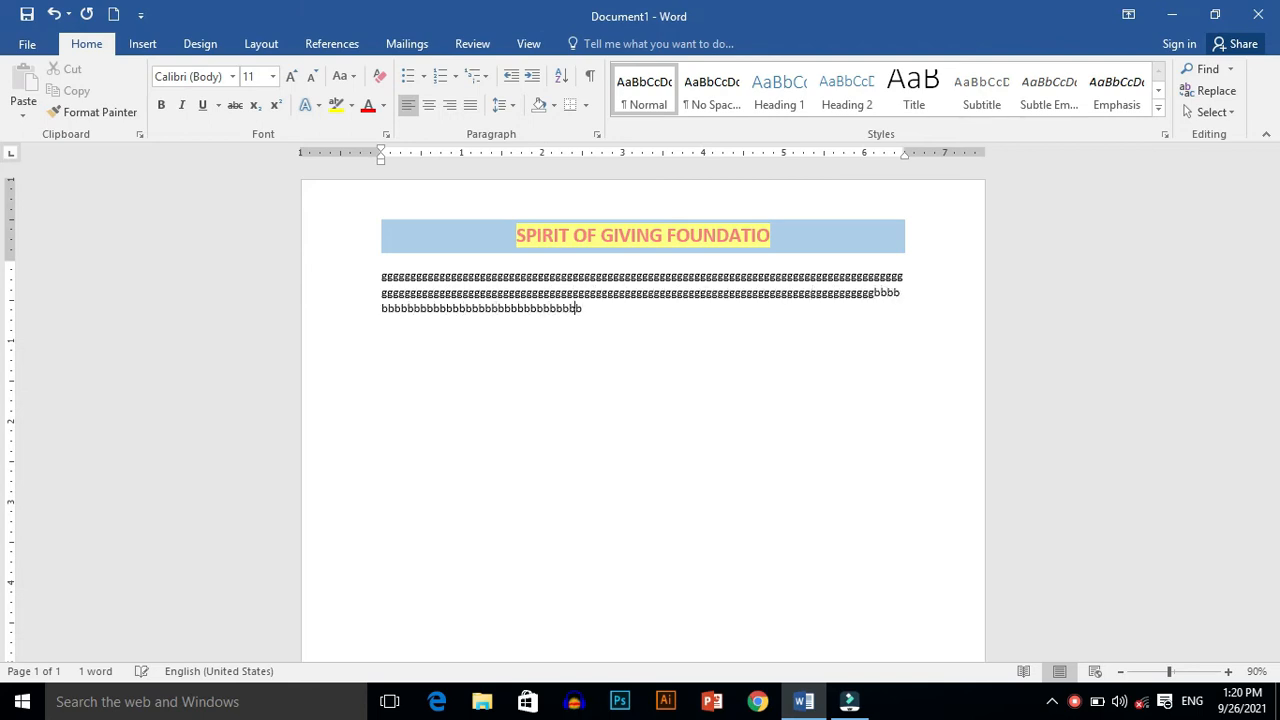
pyautogui.write('bbbbbbbbbbbbbbbbbbbbbbbbbbbbbbbbbbbbbbbbbbbbbbbbbbbbbbbbbbbbbbbbbbbbbbbbbbbbbbbbbbbbbb')
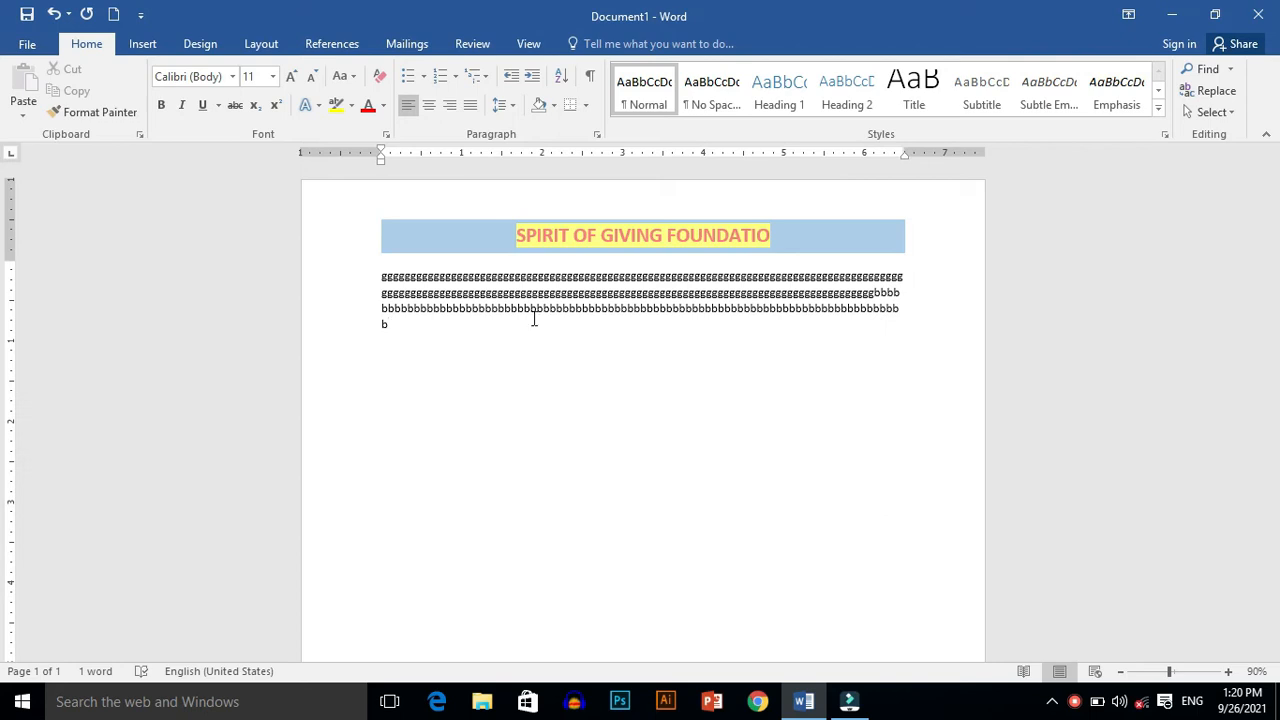
pyautogui.hotkey('ctrl', 'p')
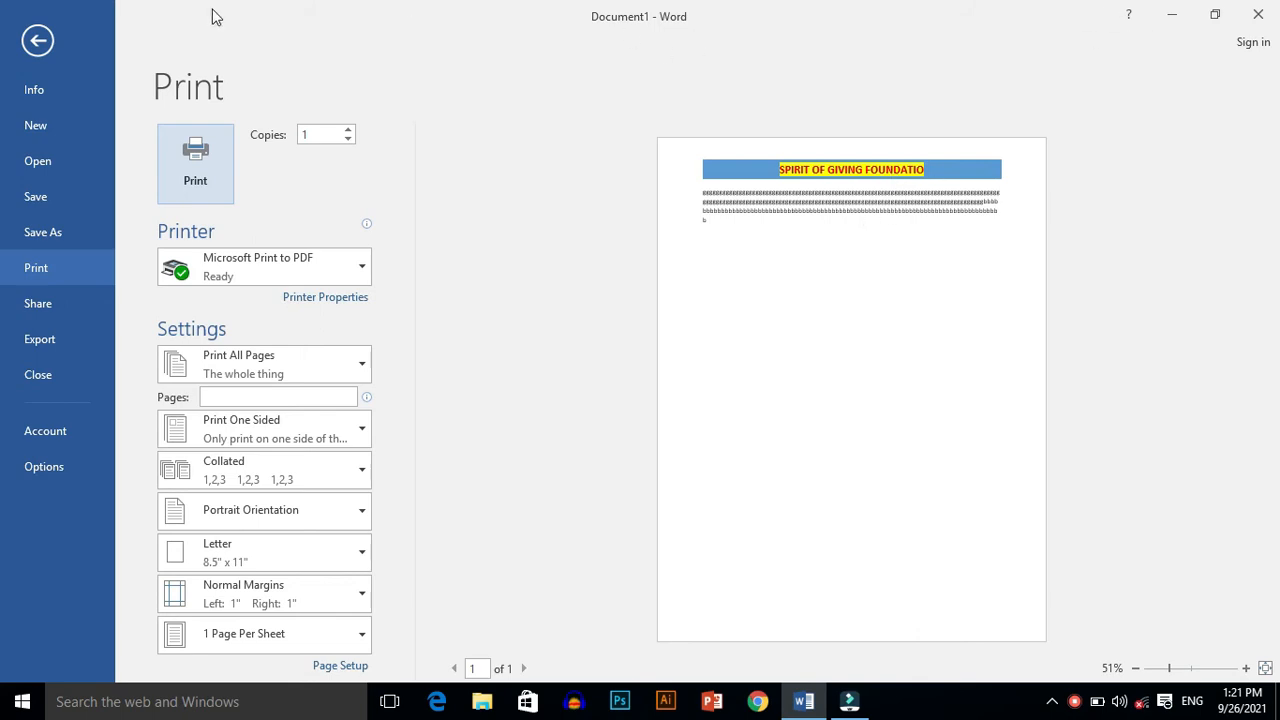
pyautogui.click(38, 40)
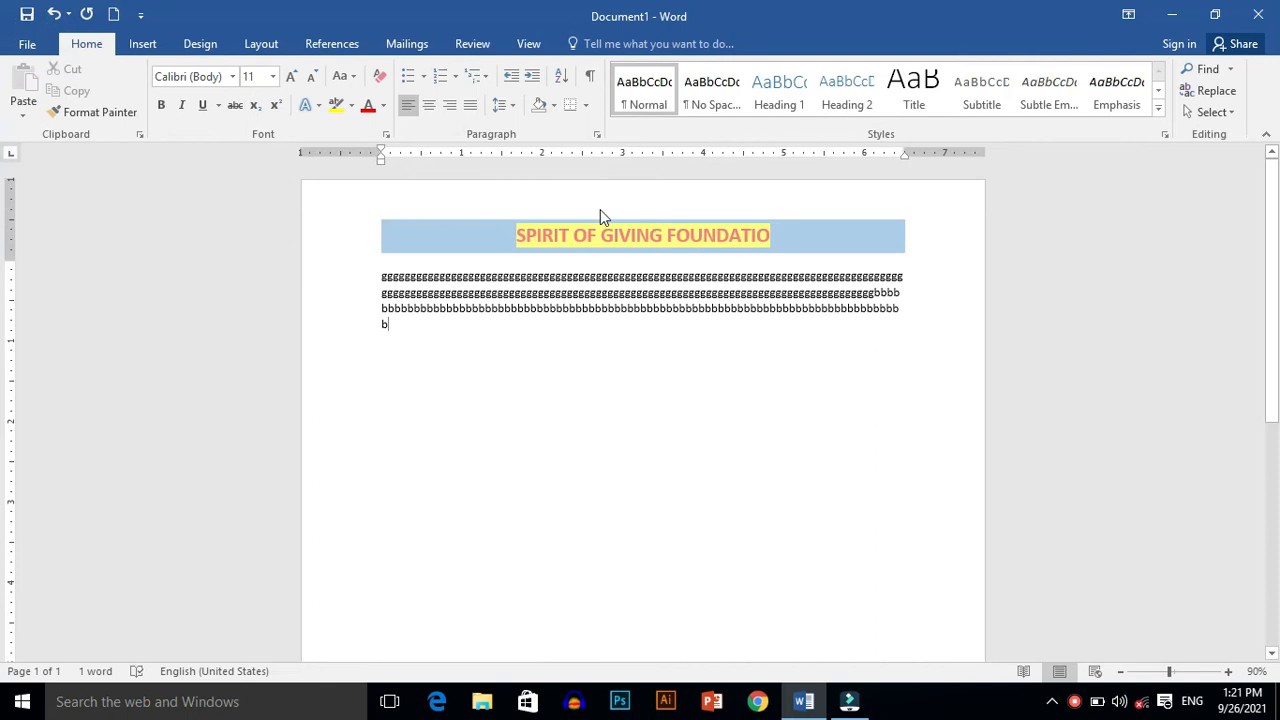
# Complete the header title by adding the missing N so it reads "SPIRIT OF GIVING FOUNDATION"
pyautogui.doubleClick(767, 236)
pyautogui.tripleClick(769, 234)
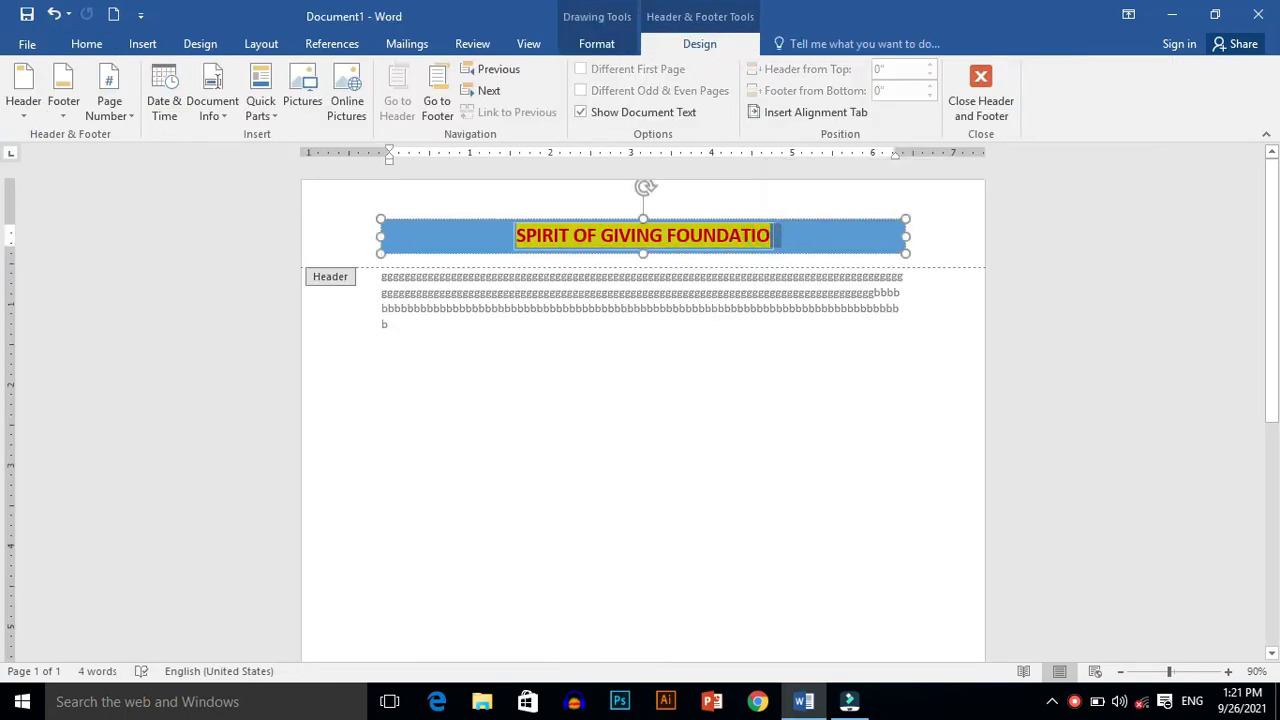
pyautogui.write('N')
pyautogui.hotkey('ctrl', 'z')
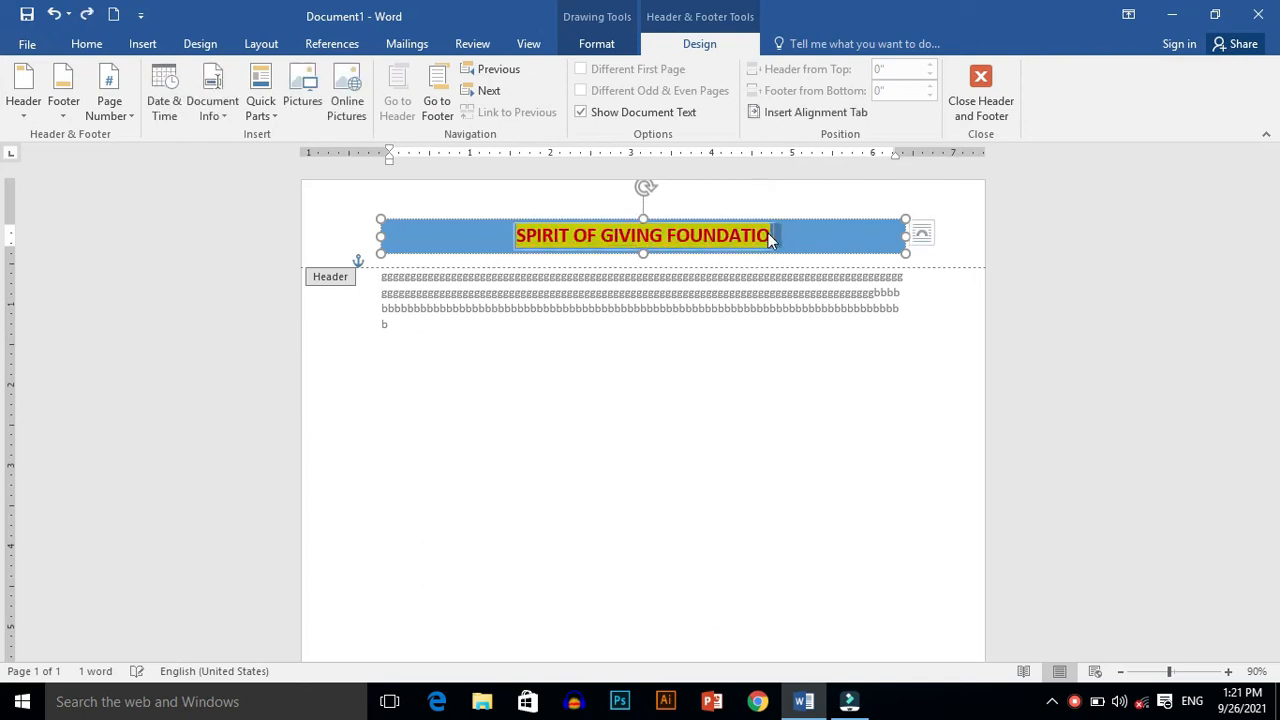
pyautogui.click(770, 234)
pyautogui.click(775, 234)
pyautogui.write('N')
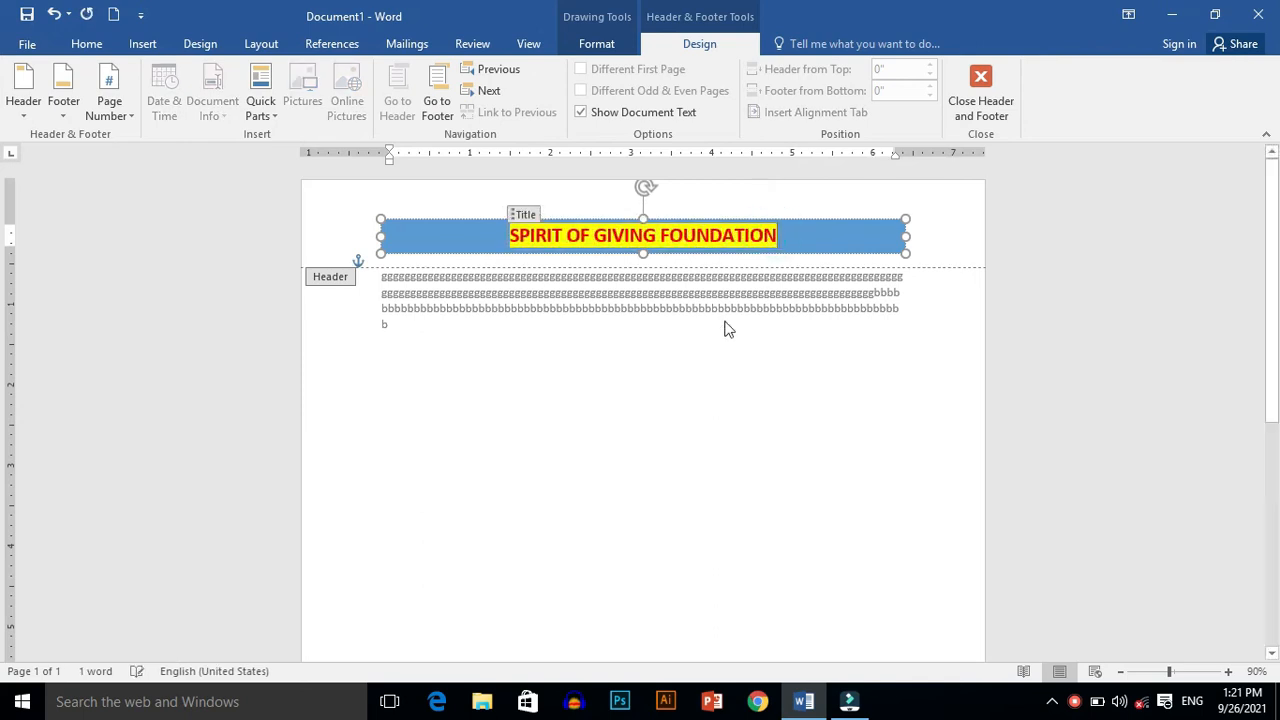
# Leave header editing and check the corrected header title in print preview
pyautogui.click(708, 360)
pyautogui.hotkey('ctrl', 'p')
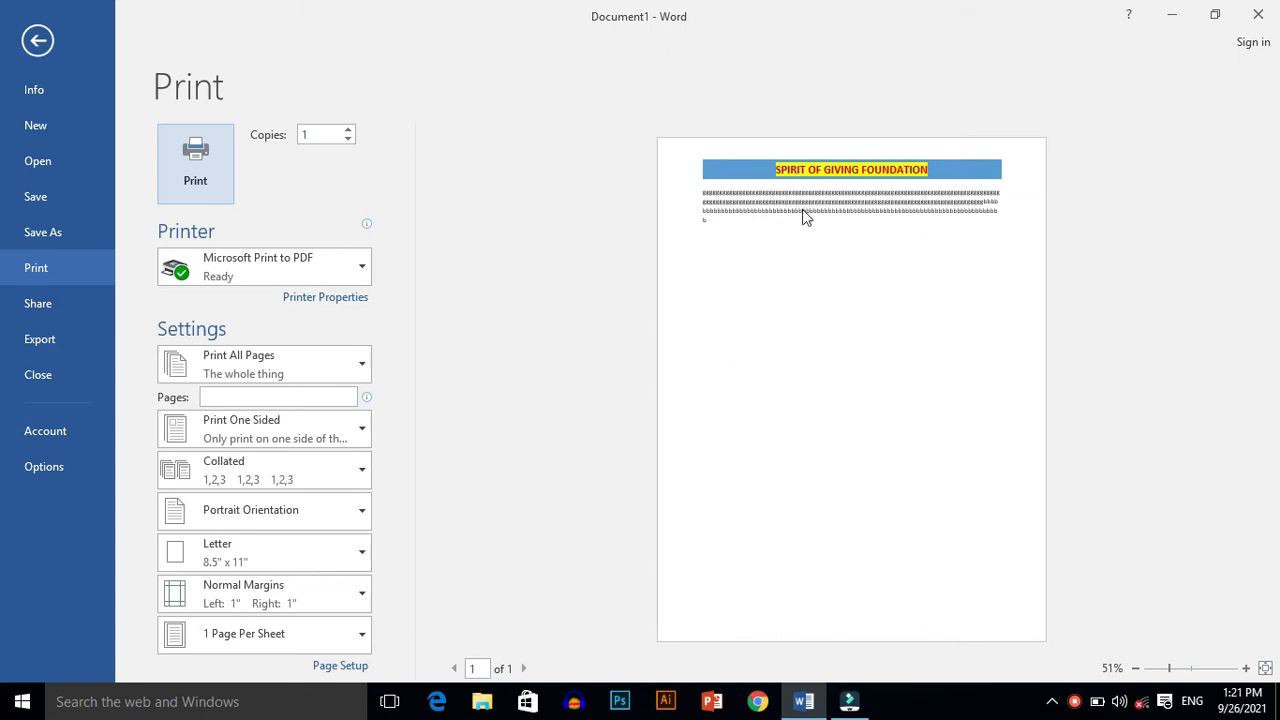
pyautogui.click(37, 40)
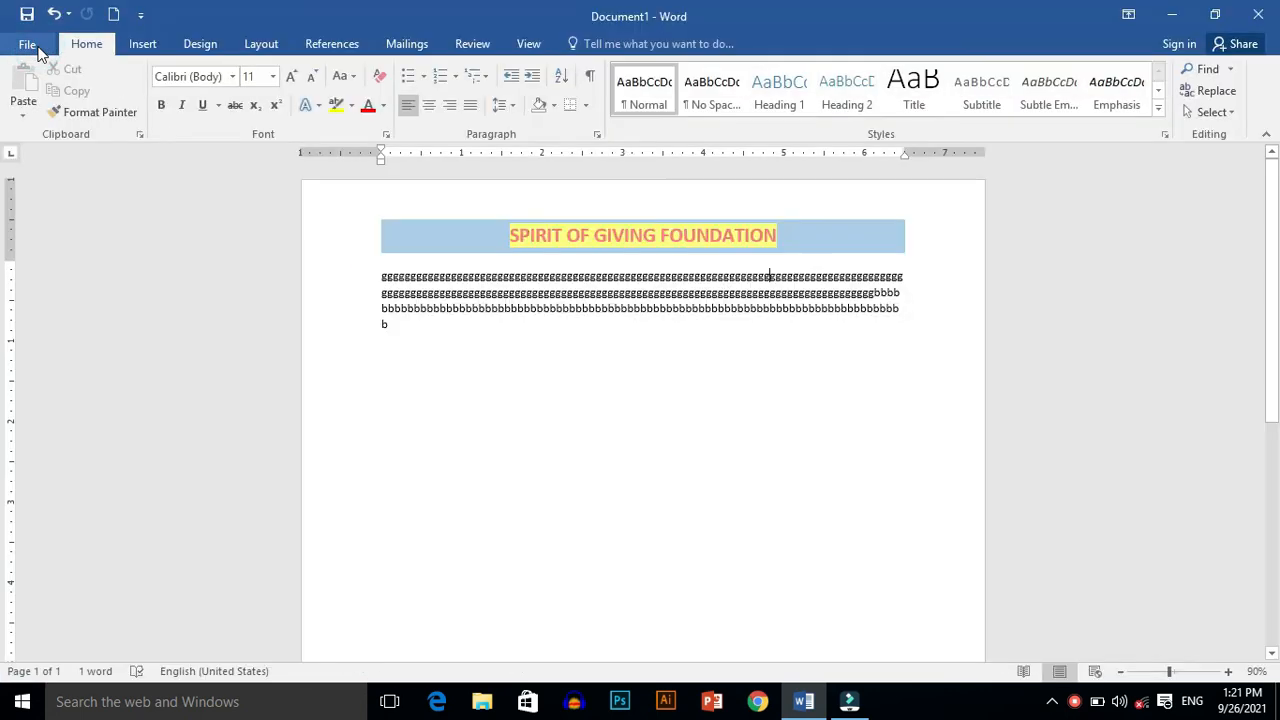
# Try to move the left indent of a blank line below the body text outward into the left margin
pyautogui.doubleClick(432, 375)
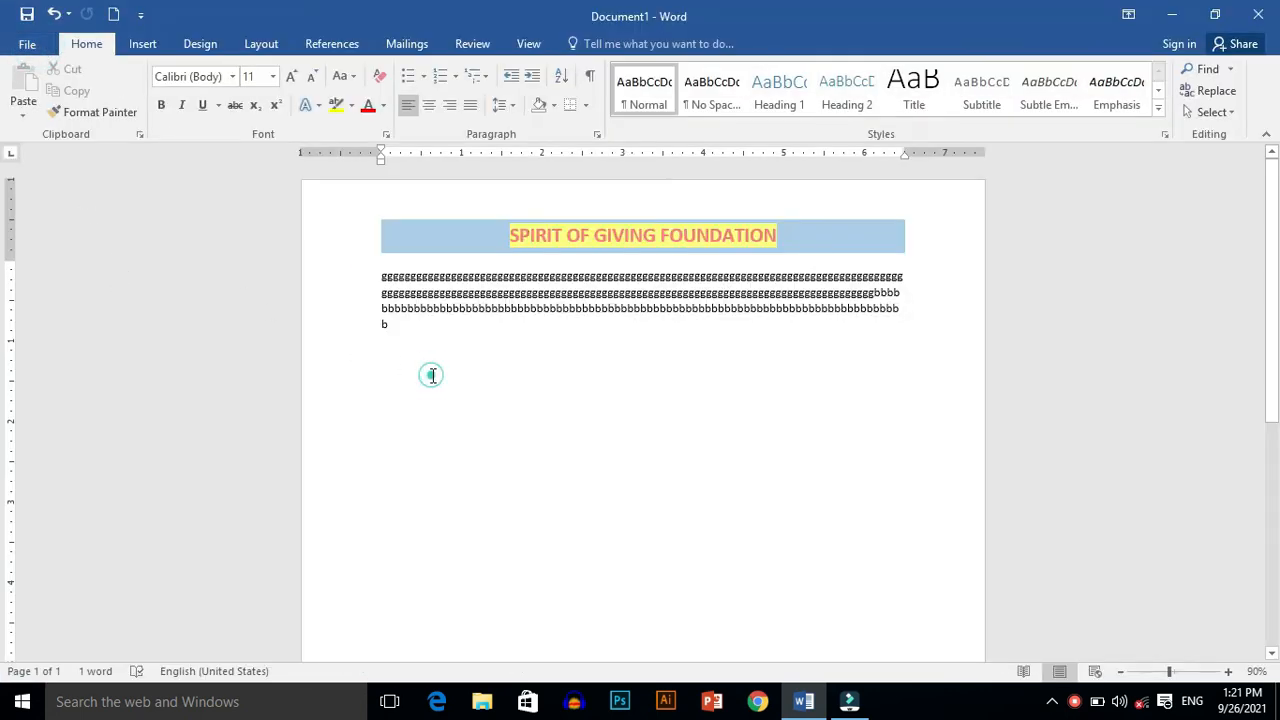
pyautogui.tripleClick(432, 375)
pyautogui.doubleClick(557, 498)
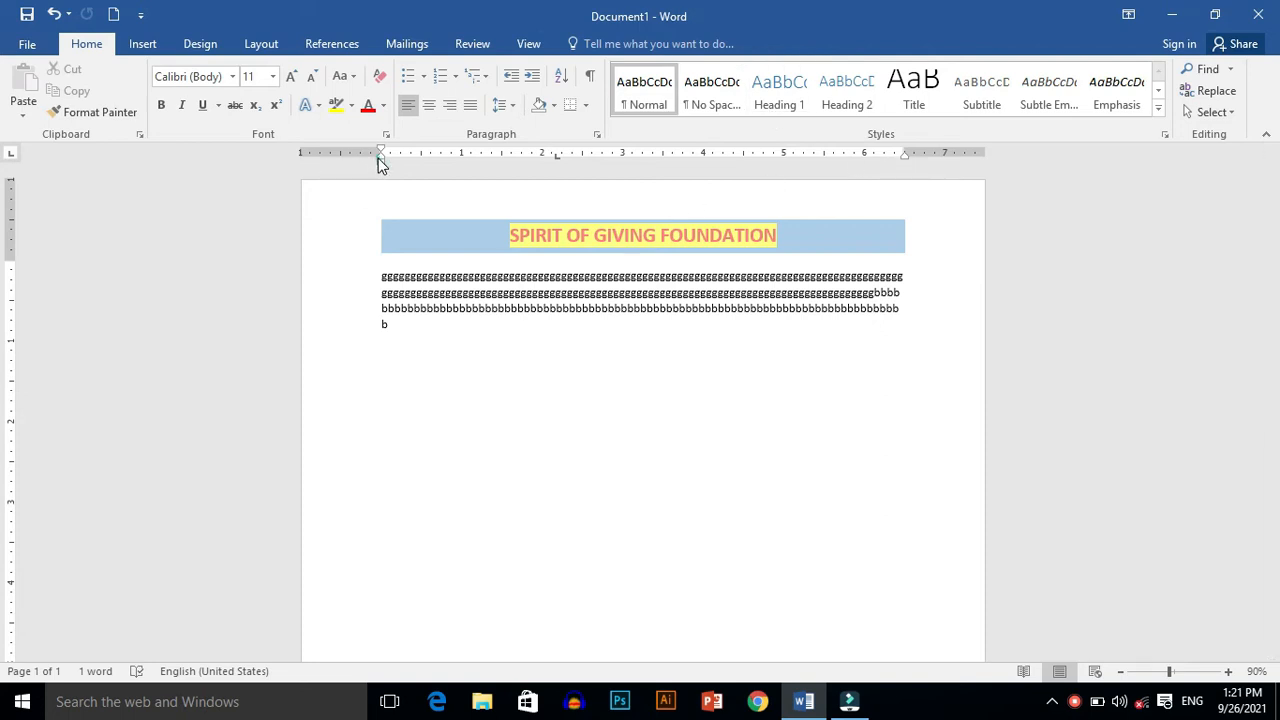
pyautogui.moveTo(381, 158); pyautogui.dragTo(350, 160)
pyautogui.doubleClick(410, 482)
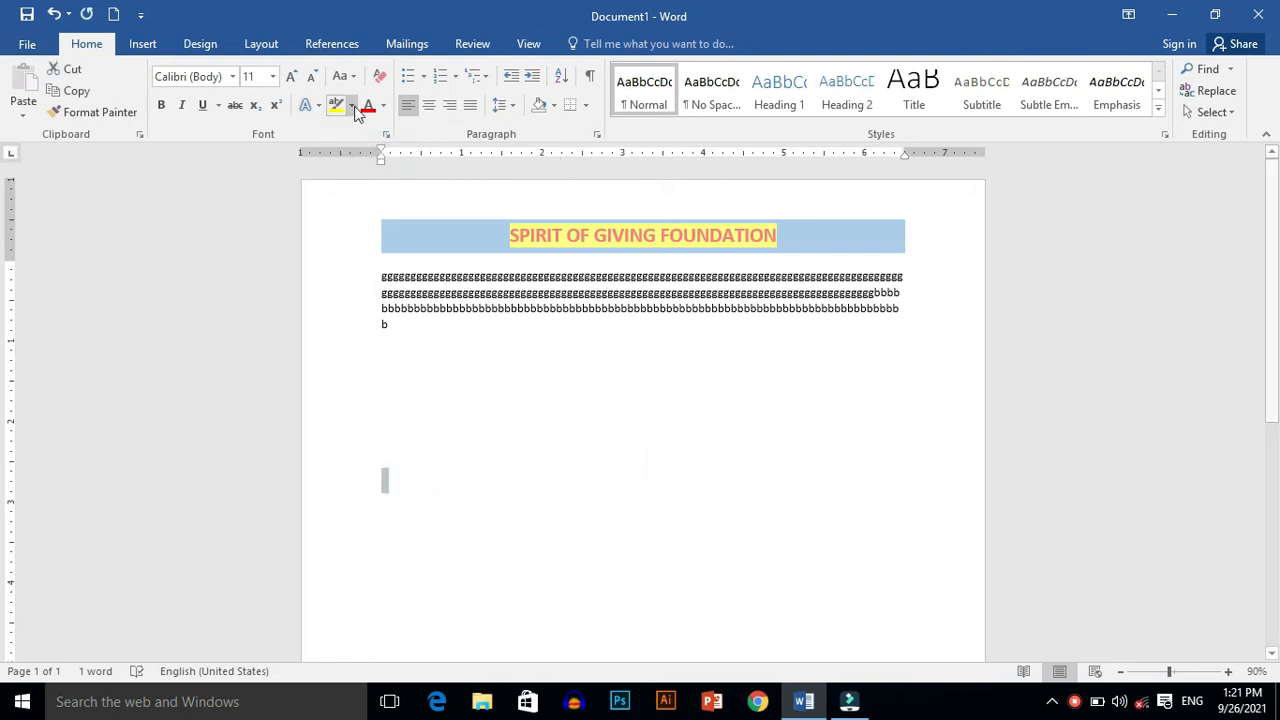
pyautogui.moveTo(381, 160)
pyautogui.mouseDown()
pyautogui.moveTo(329, 163)
pyautogui.moveTo(350, 166)
pyautogui.mouseUp()
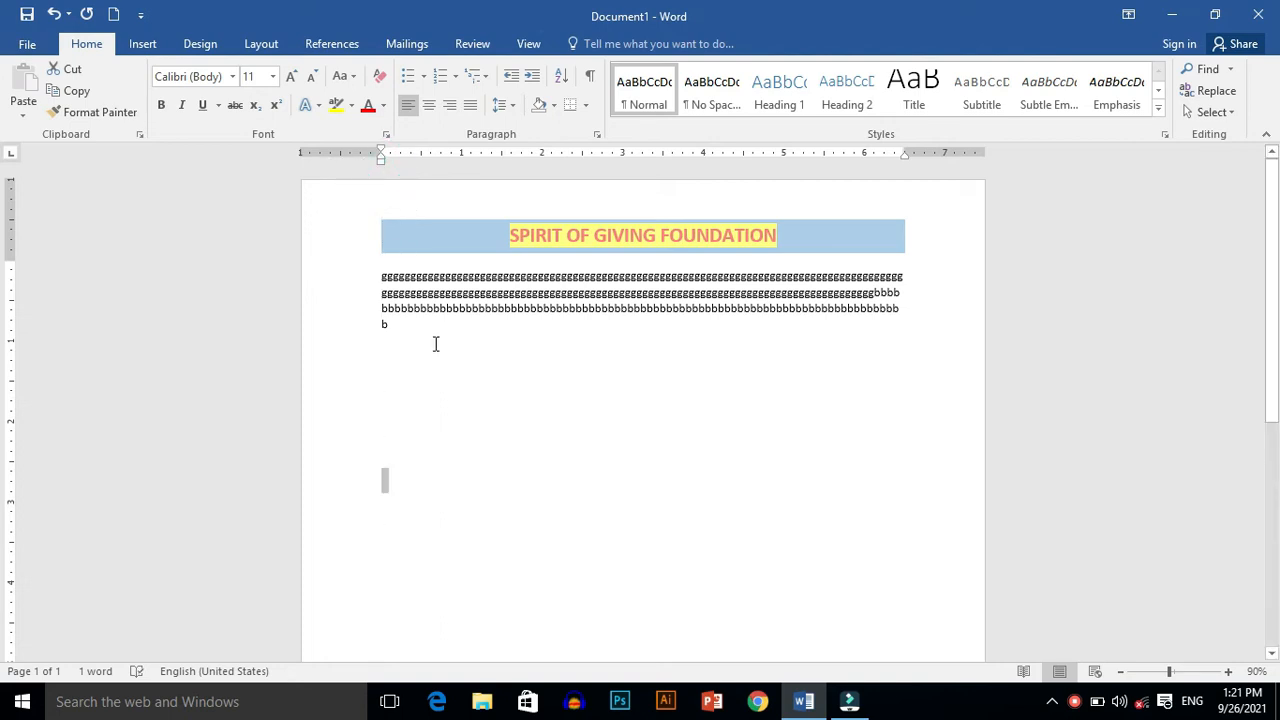
# Reopen the header, move its paragraph's hanging indent about 0.3" into the left margin, and return to the body
pyautogui.doubleClick(431, 236)
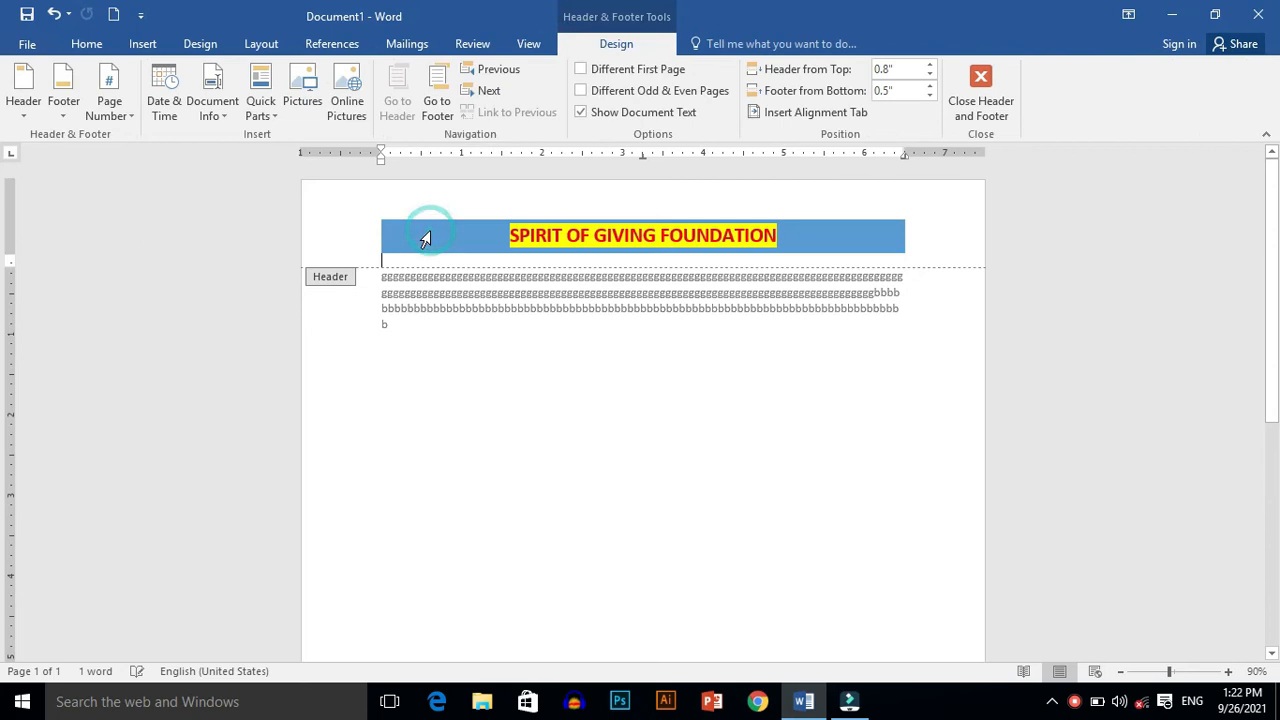
pyautogui.moveTo(380, 157); pyautogui.dragTo(356, 153)
pyautogui.doubleClick(484, 425)
# Enter "bbbbbbbbbbbb" on a blank line below the body text and move its first-line indent about 0.6" into the left margin
pyautogui.doubleClick(484, 425)
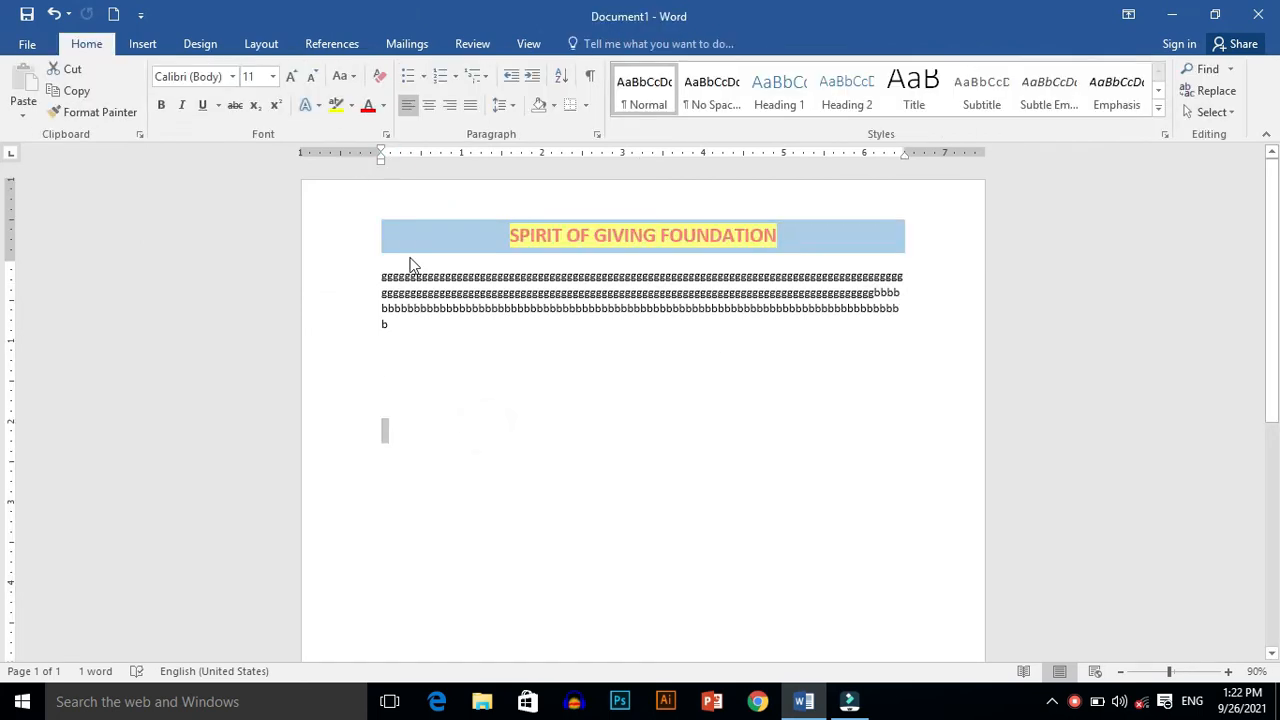
pyautogui.write('bbbbbbbbbbbb')
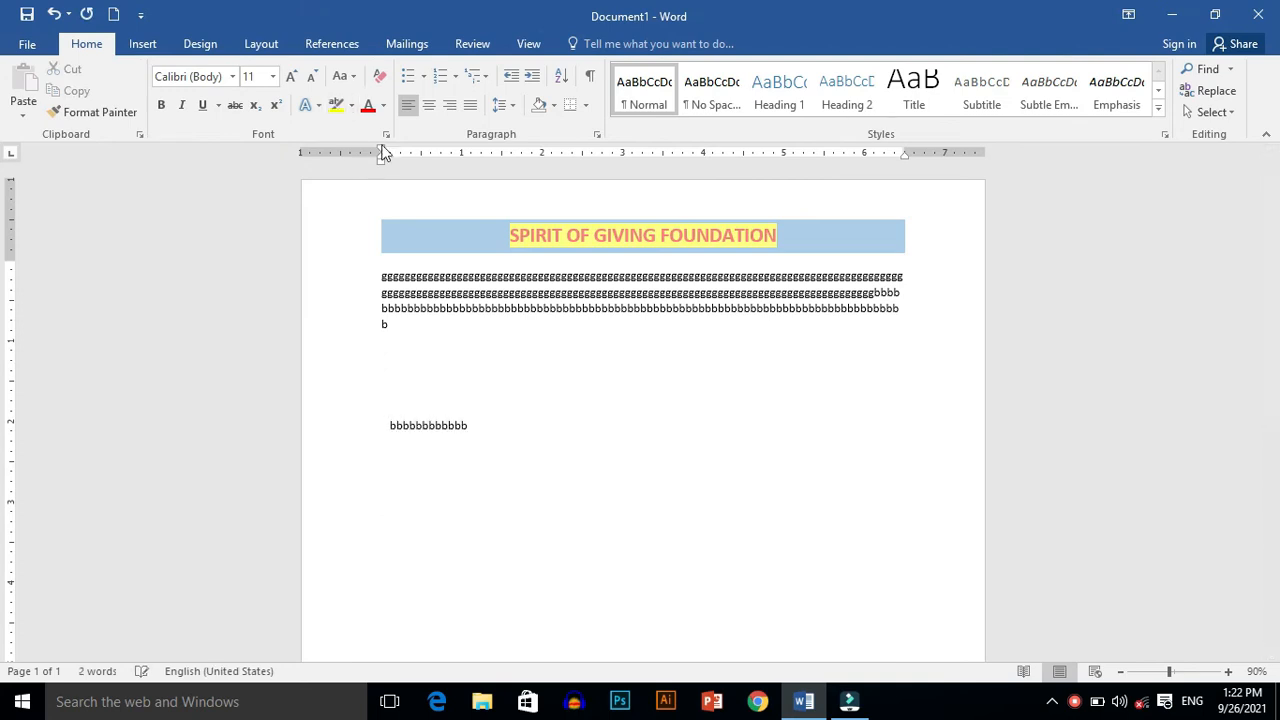
pyautogui.moveTo(381, 150); pyautogui.dragTo(331, 149)
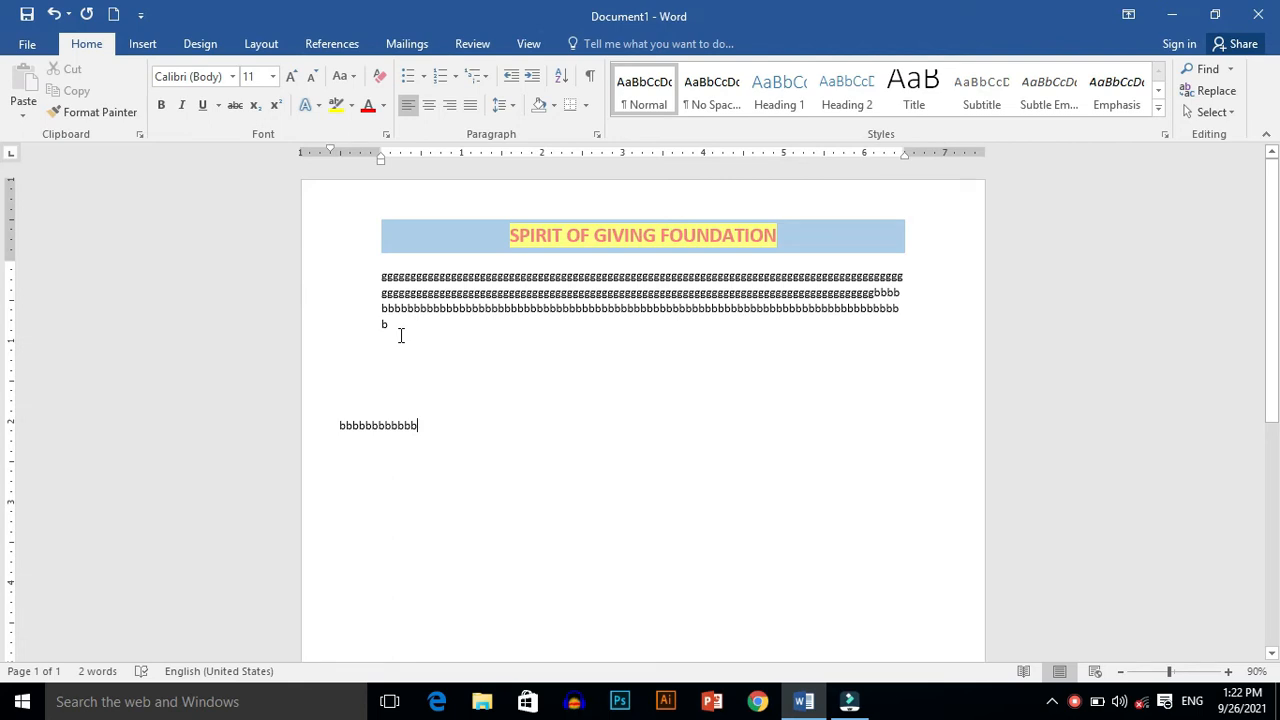
# Add the line "bbbbbbbbbbbbbbbb" beneath the outdented one and set its first-line indent to about 1"
pyautogui.click(349, 453)
pyautogui.write('bbbbbbbbbbbbbbbb')
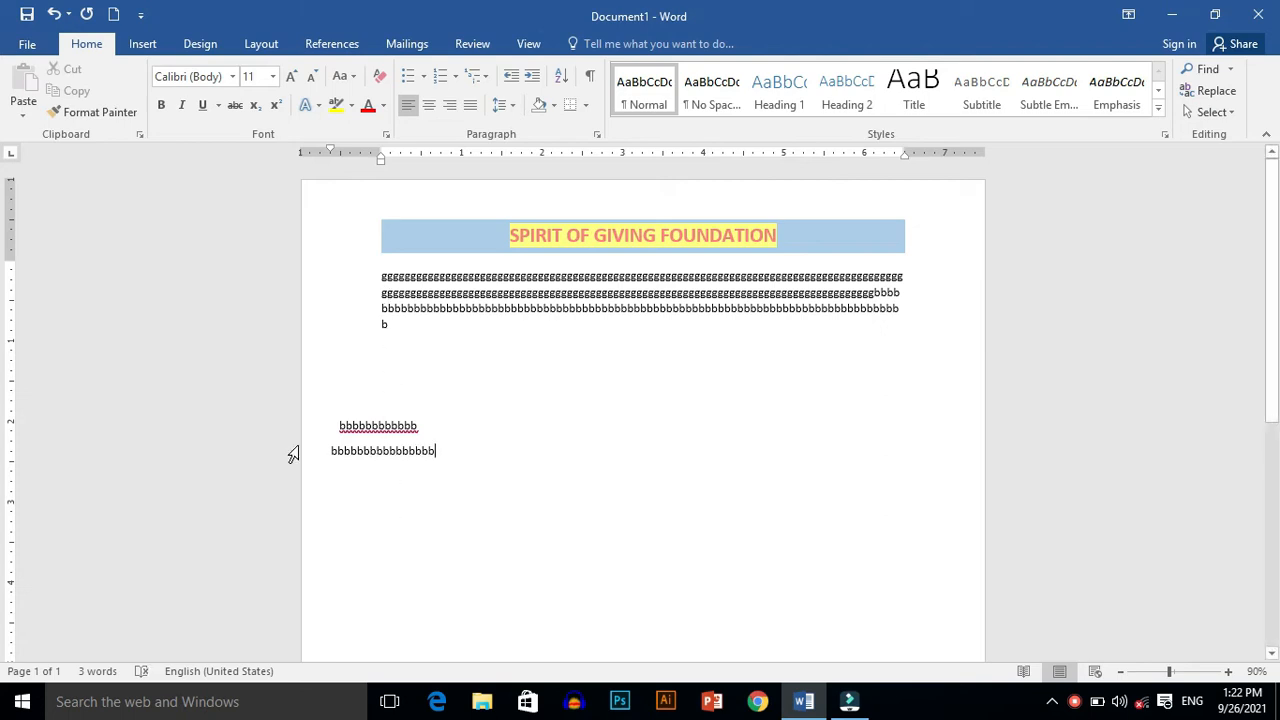
pyautogui.moveTo(331, 150); pyautogui.dragTo(461, 150)
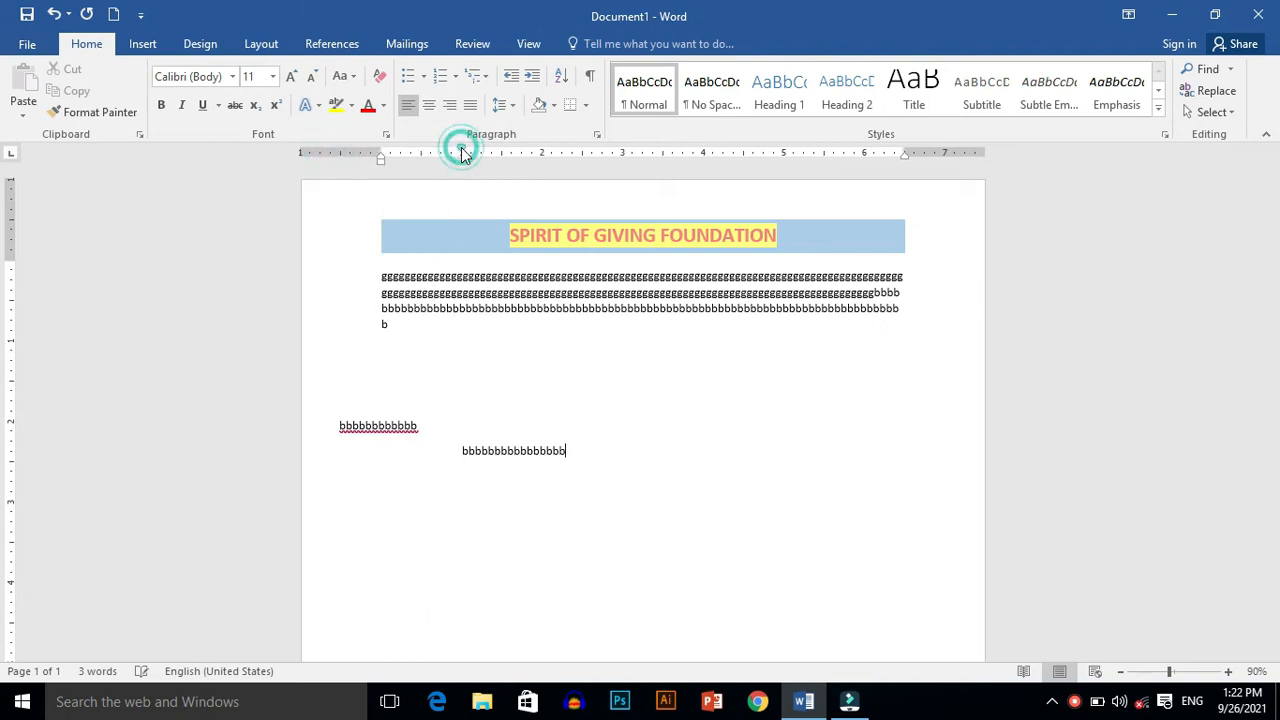
# Start a new paragraph "bb" several lines further down and add a left tab stop at about 0.7"
pyautogui.click(499, 482)
pyautogui.press('Return')
pyautogui.press('Return')
pyautogui.press('Return')
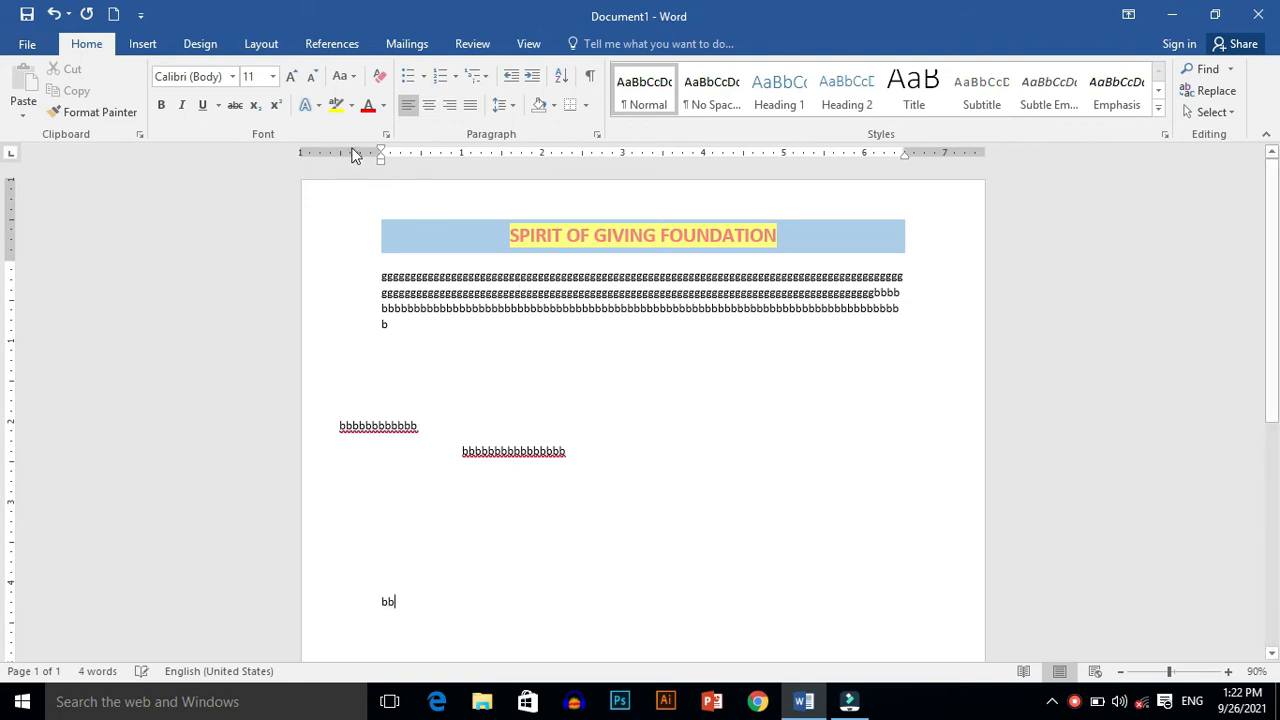
pyautogui.moveTo(386, 160); pyautogui.dragTo(436, 160)
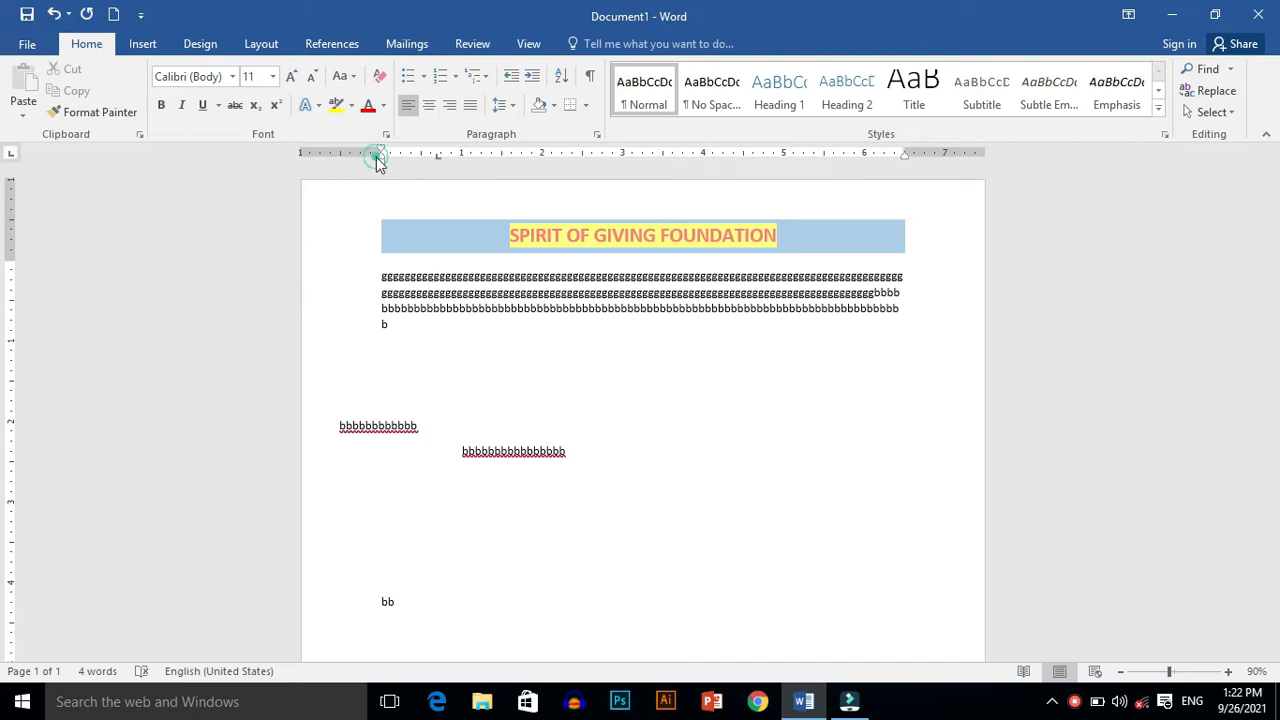
# Move the "bb" paragraph's left indent to about 0.75" and extend its text with repeated b letters onto a second line
pyautogui.moveTo(382, 159); pyautogui.dragTo(443, 158)
pyautogui.click(444, 158)
pyautogui.write('bbbbbbbbbbbbbbbbbbbbbbbbbbbbbbbbbbbbbbbbbbbbbbbb')
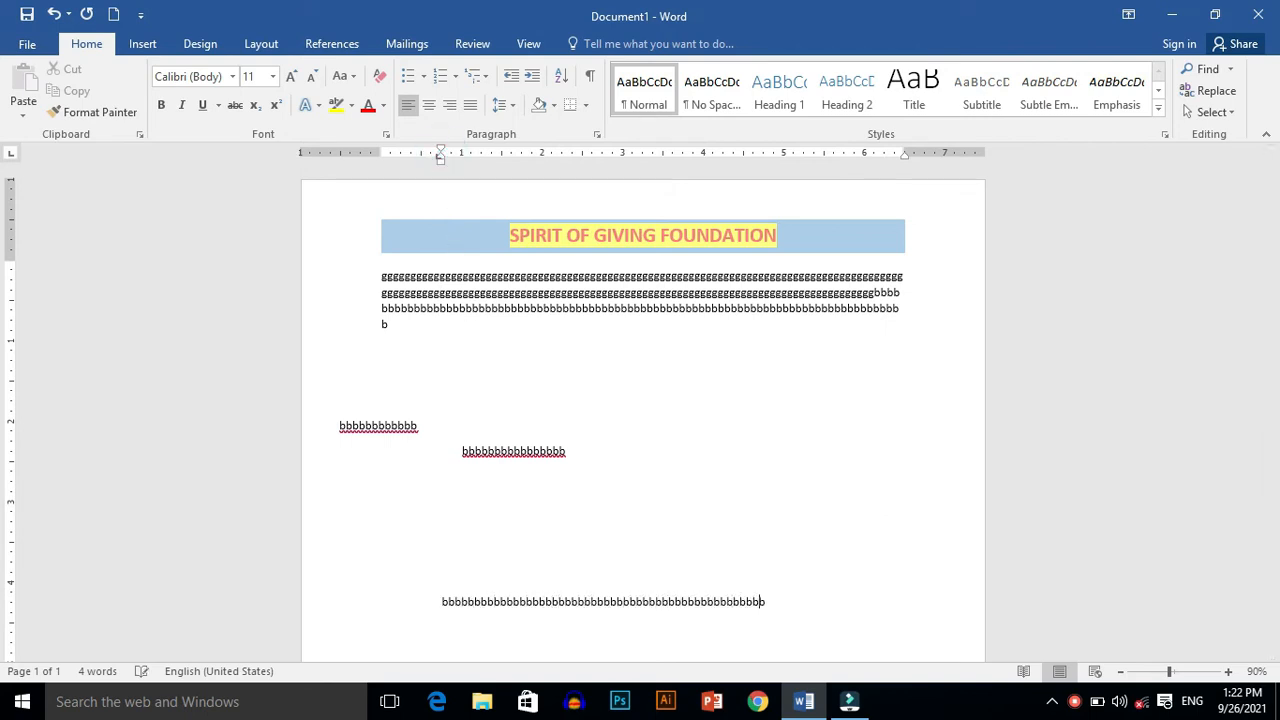
pyautogui.write('bbbbbbbbbbbbbbbbbbbbbbbbbbbbbbbbbbbbbbbbbbbbb')
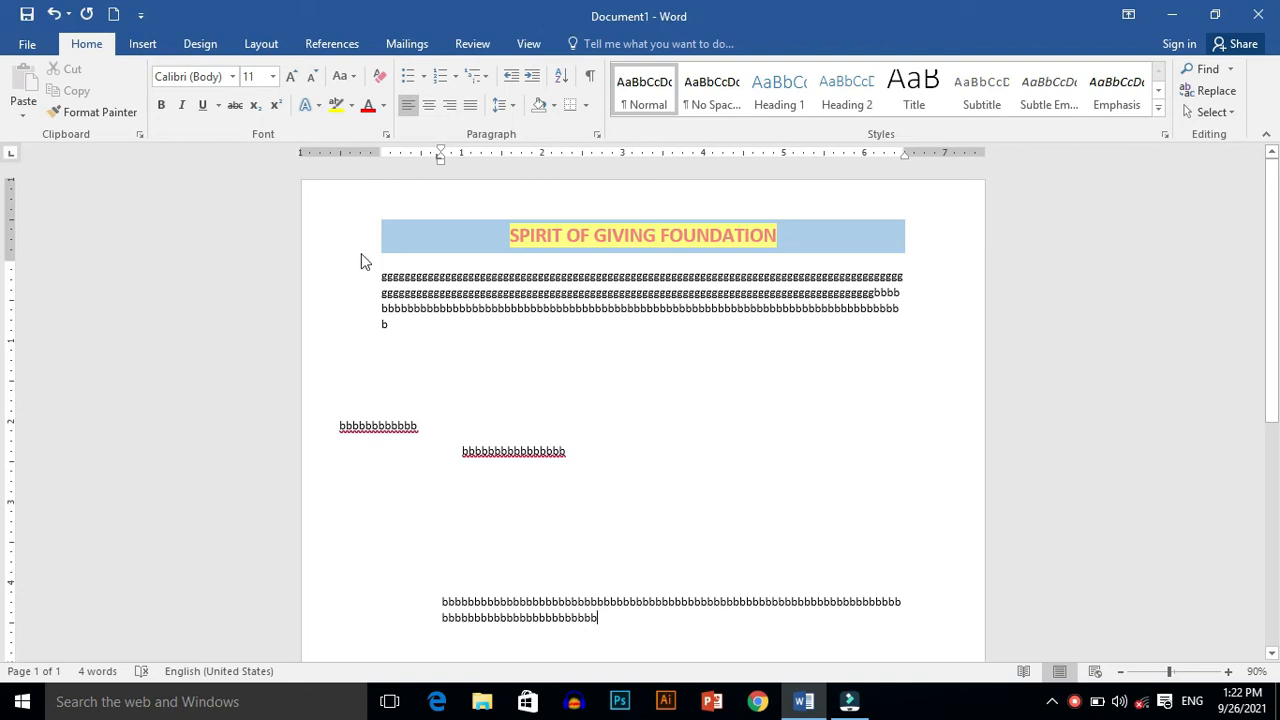
# Undo the added b letters and return the paragraph's left indent to the 0" mark
pyautogui.hotkey('ctrl', 'z')
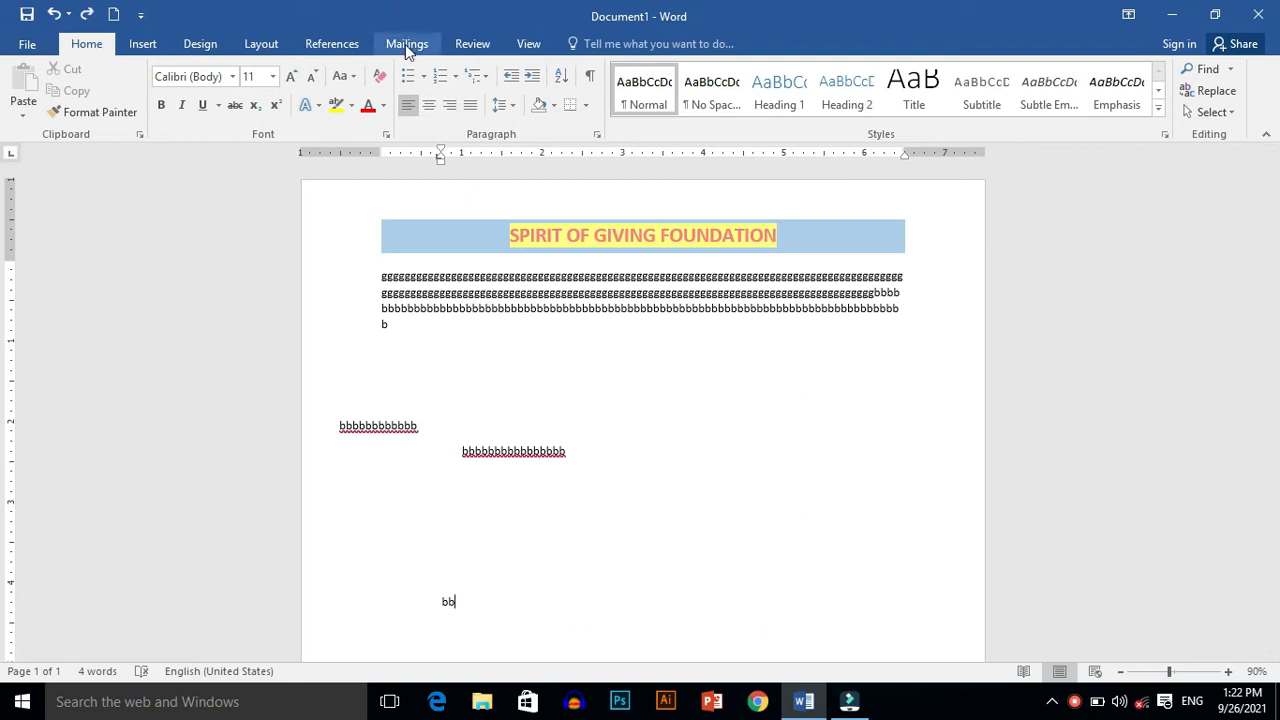
pyautogui.moveTo(443, 163); pyautogui.dragTo(381, 157)
pyautogui.click(381, 156)
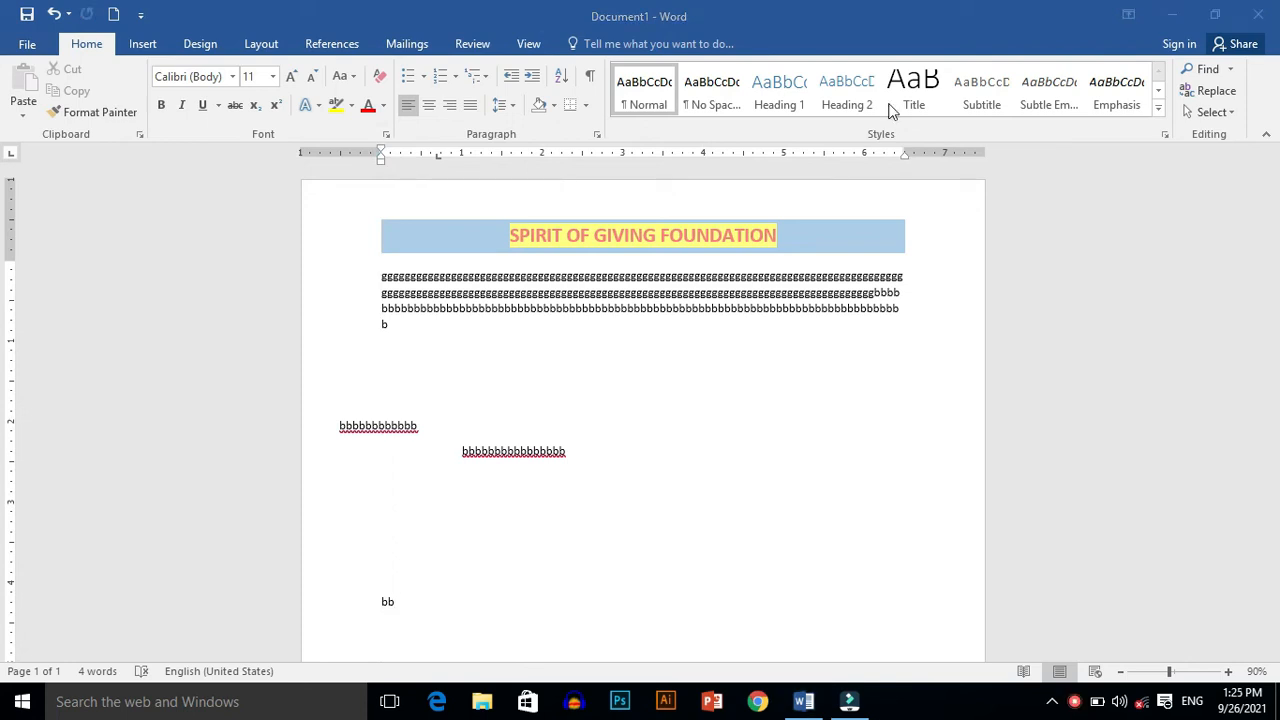
# Insert a page break after the outdented line of b letters and check the repeated header on both pages in print preview
pyautogui.doubleClick(554, 232)
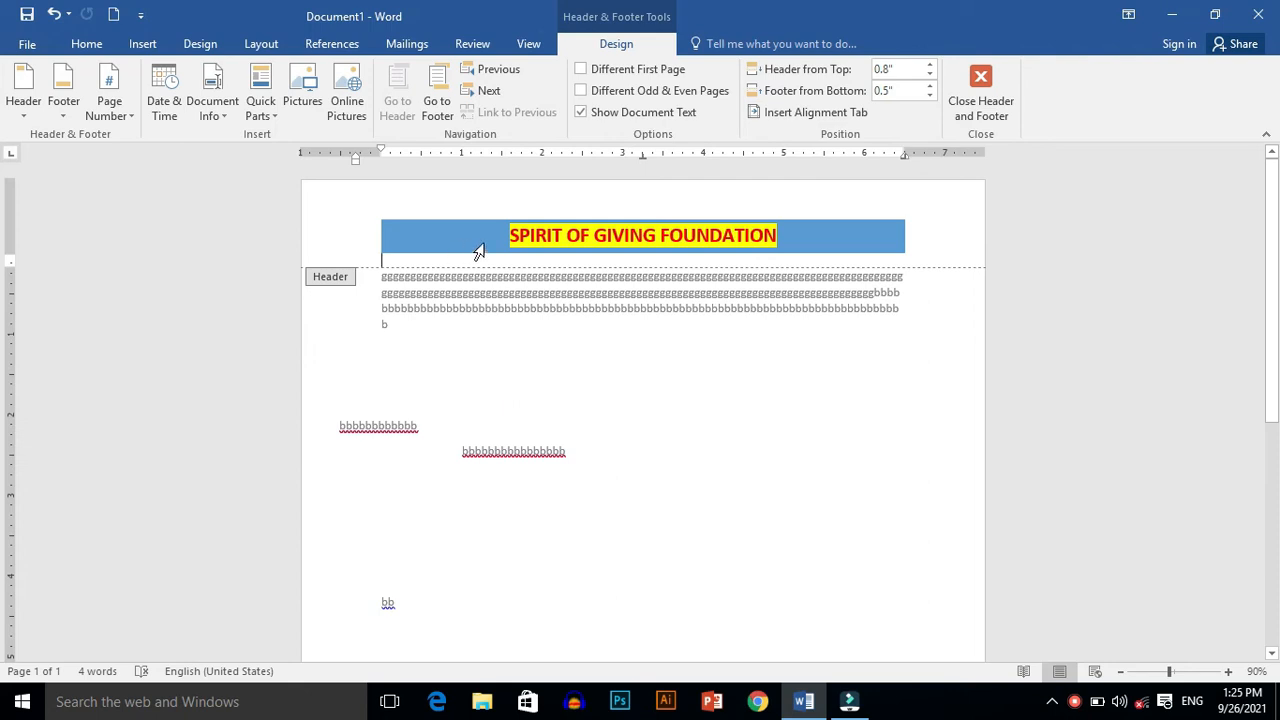
pyautogui.doubleClick(706, 428)
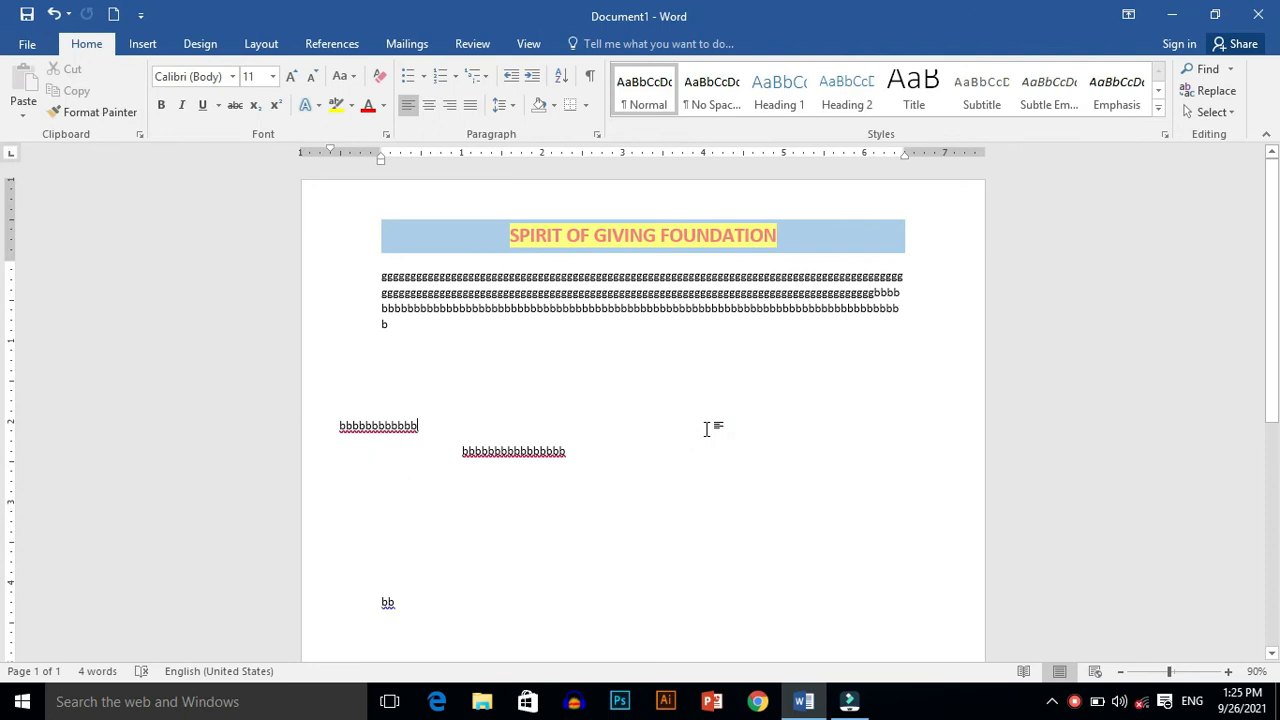
pyautogui.hotkey('ctrl', 'Return')
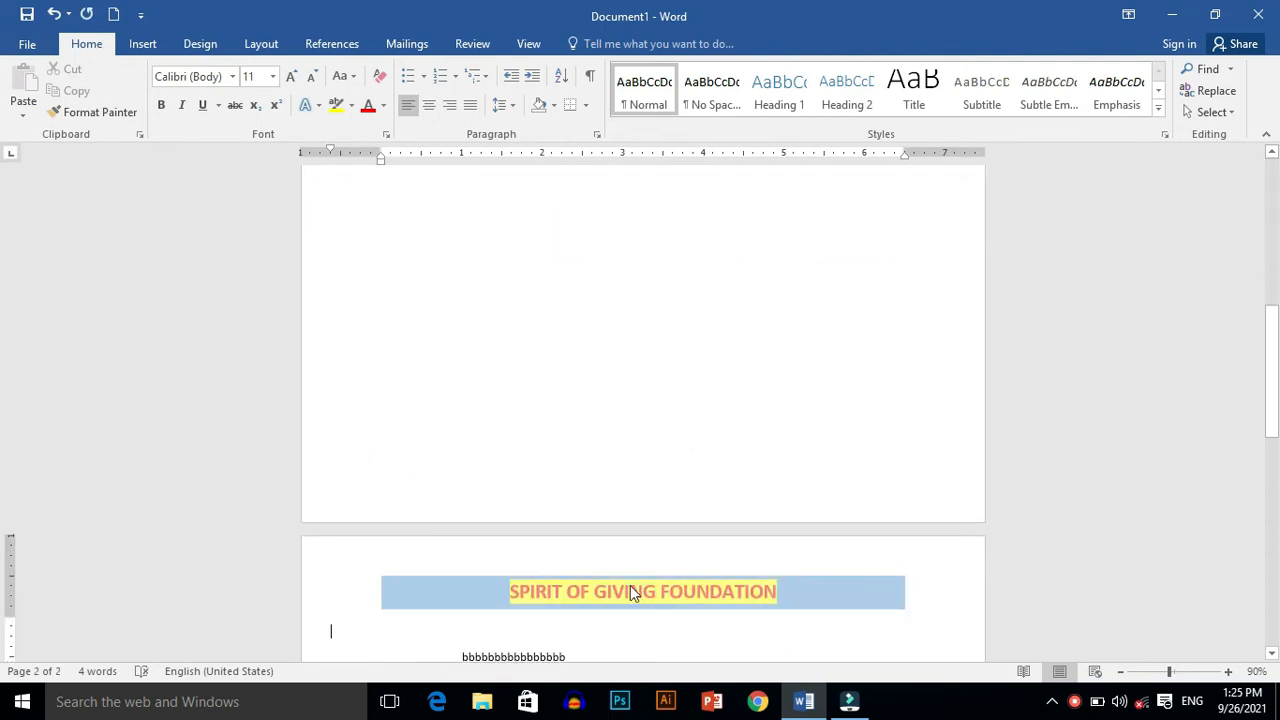
pyautogui.moveTo(1275, 414); pyautogui.dragTo(1275, 478)
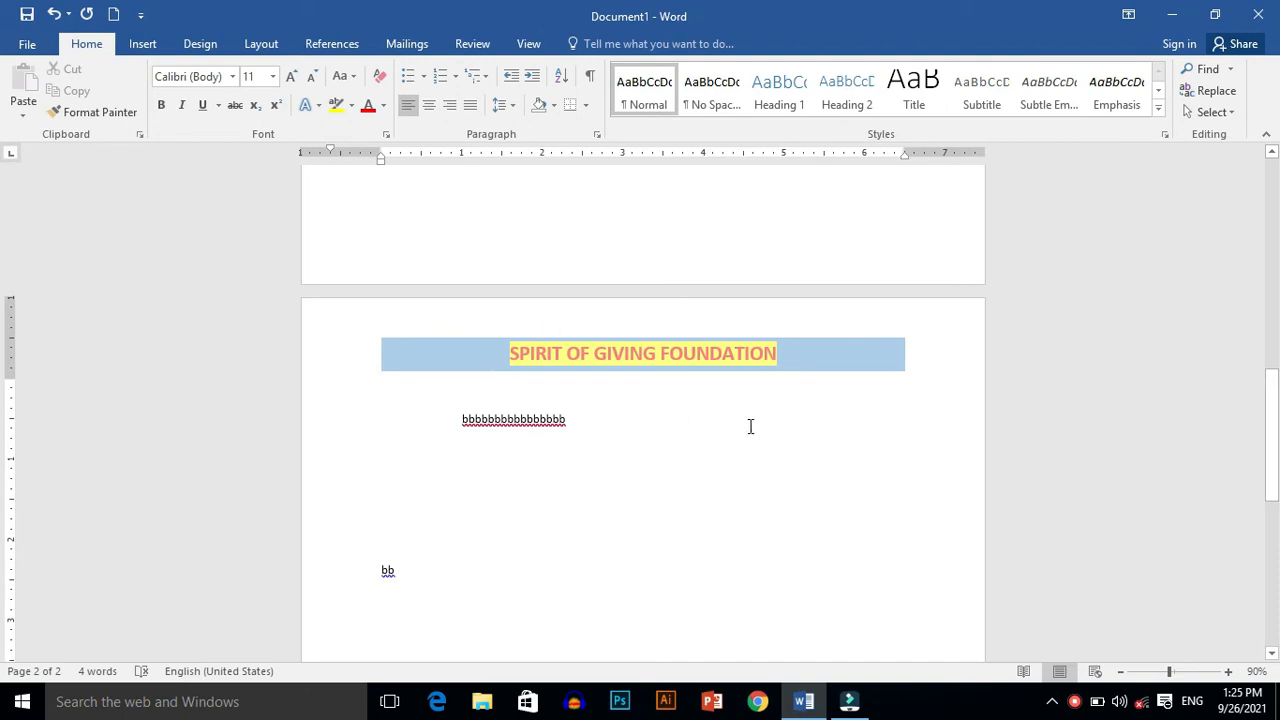
pyautogui.hotkey('ctrl', 'p')
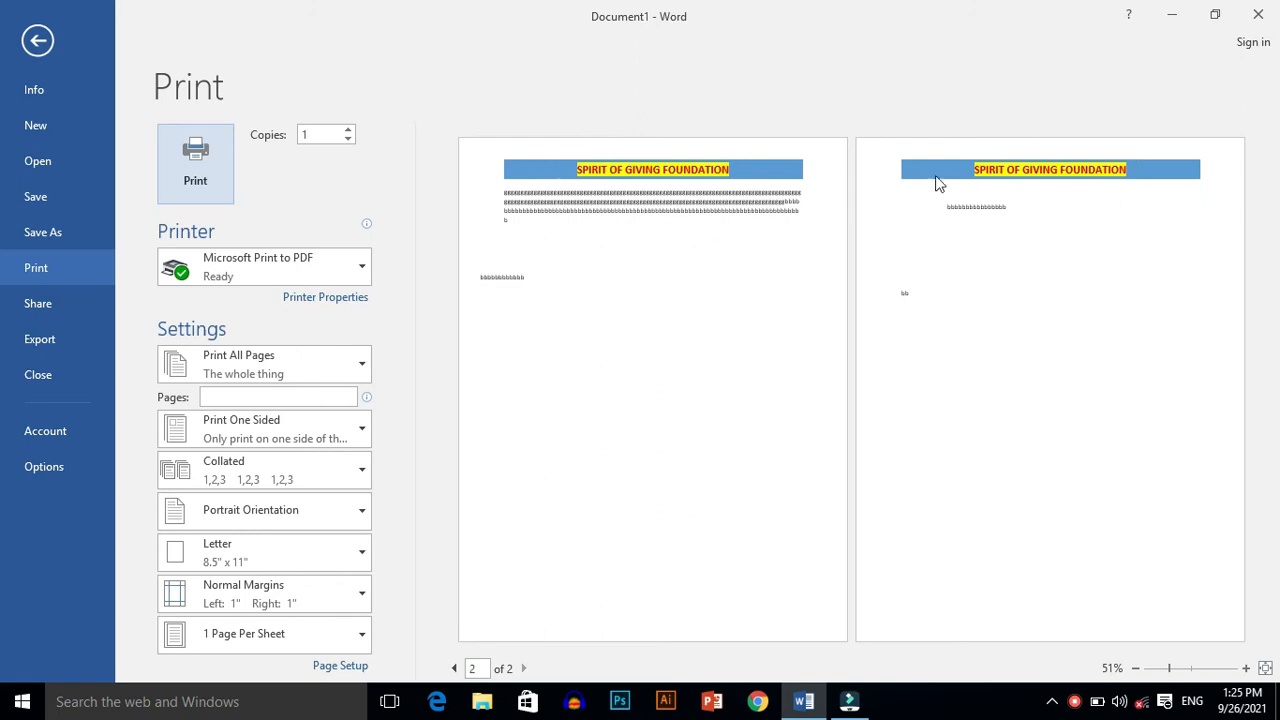
pyautogui.click(38, 40)
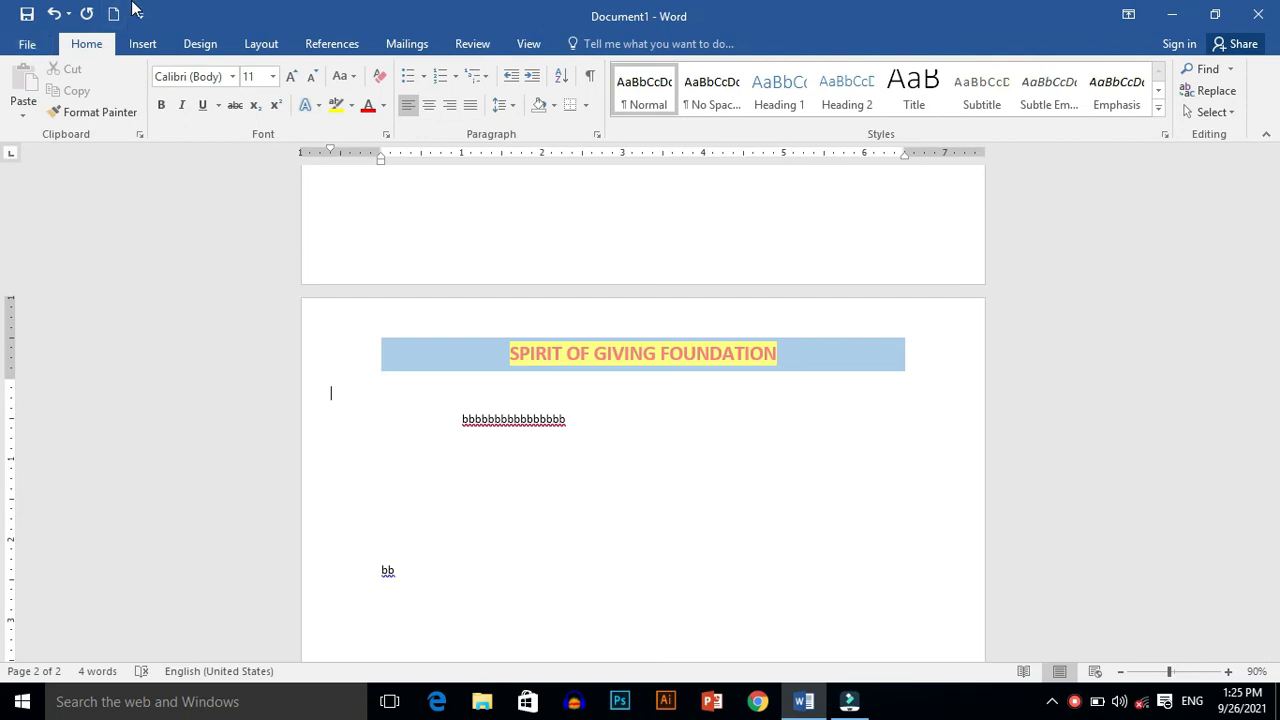
# Open the page header for editing and give the first page a different header from the rest of the document
pyautogui.click(153, 48)
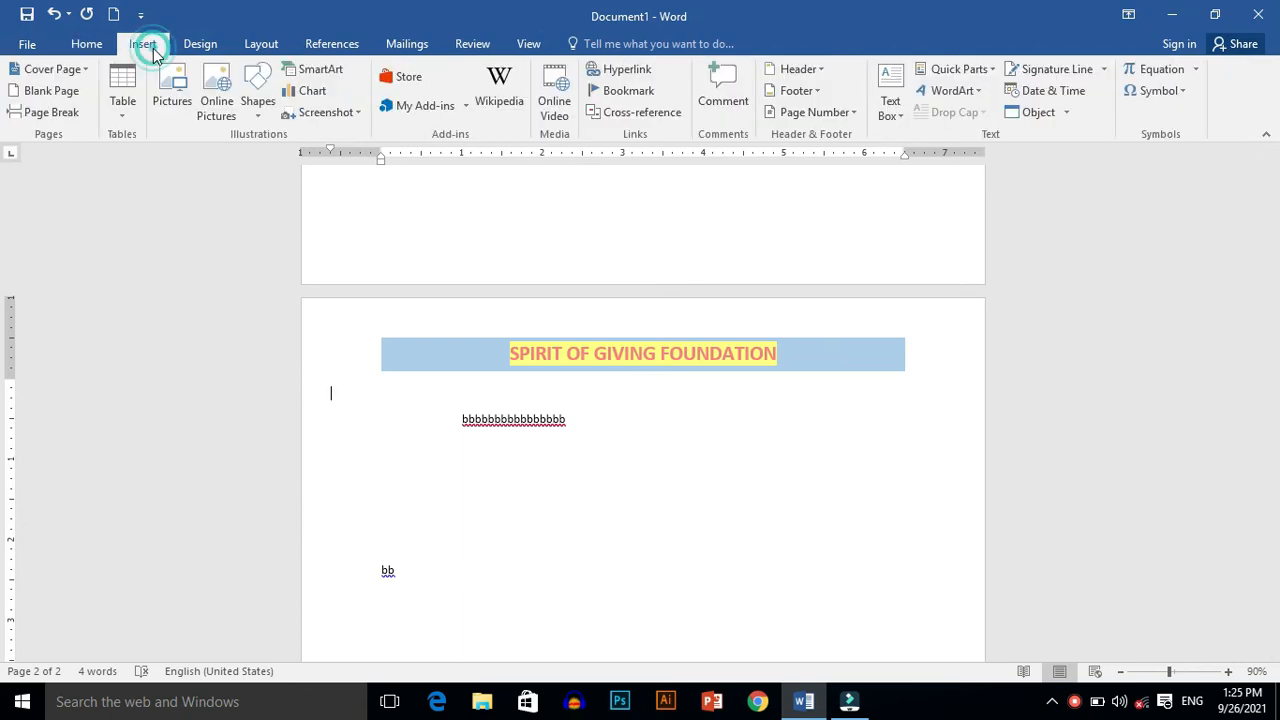
pyautogui.doubleClick(513, 351)
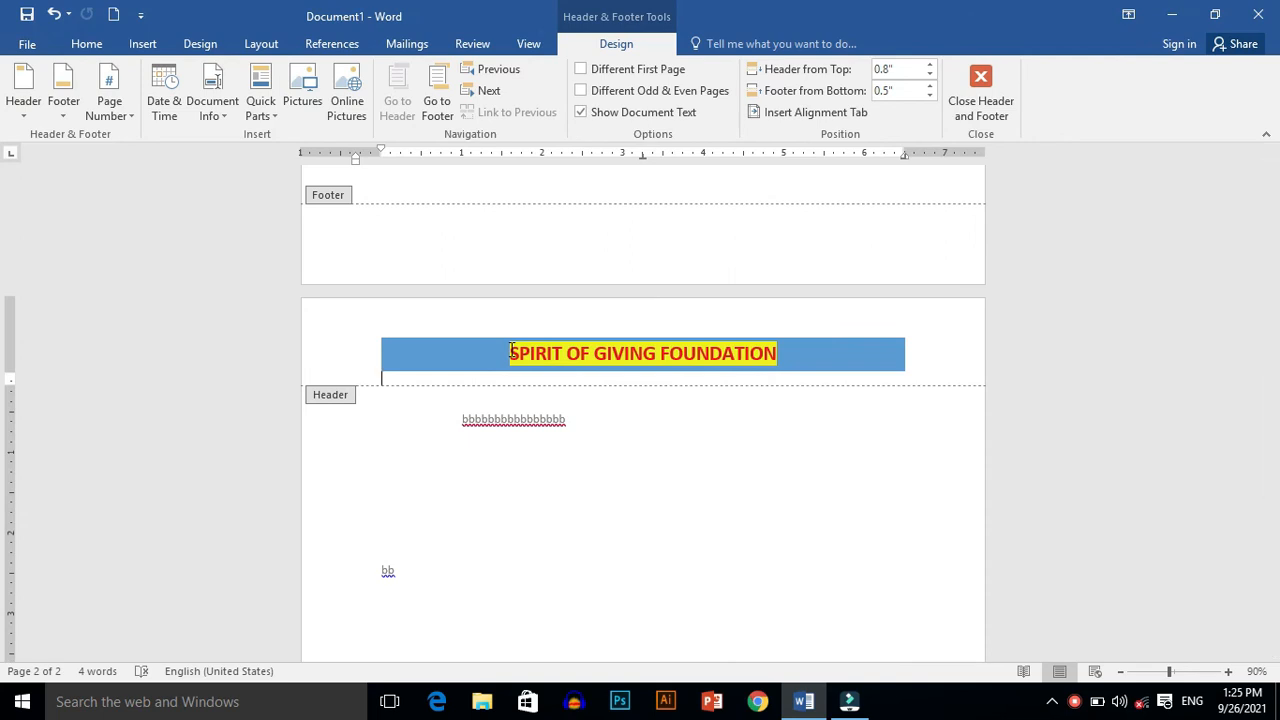
pyautogui.scroll(10, 3, 272)
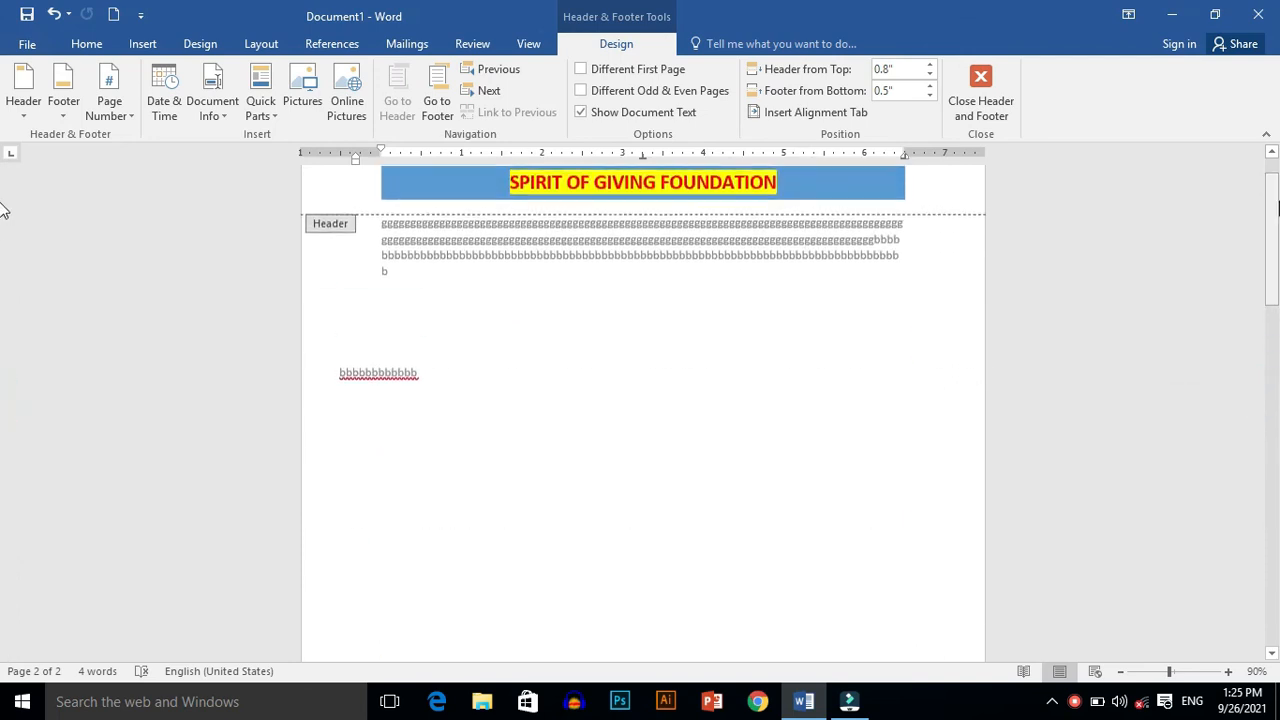
pyautogui.moveTo(1270, 212); pyautogui.dragTo(1245, 127)
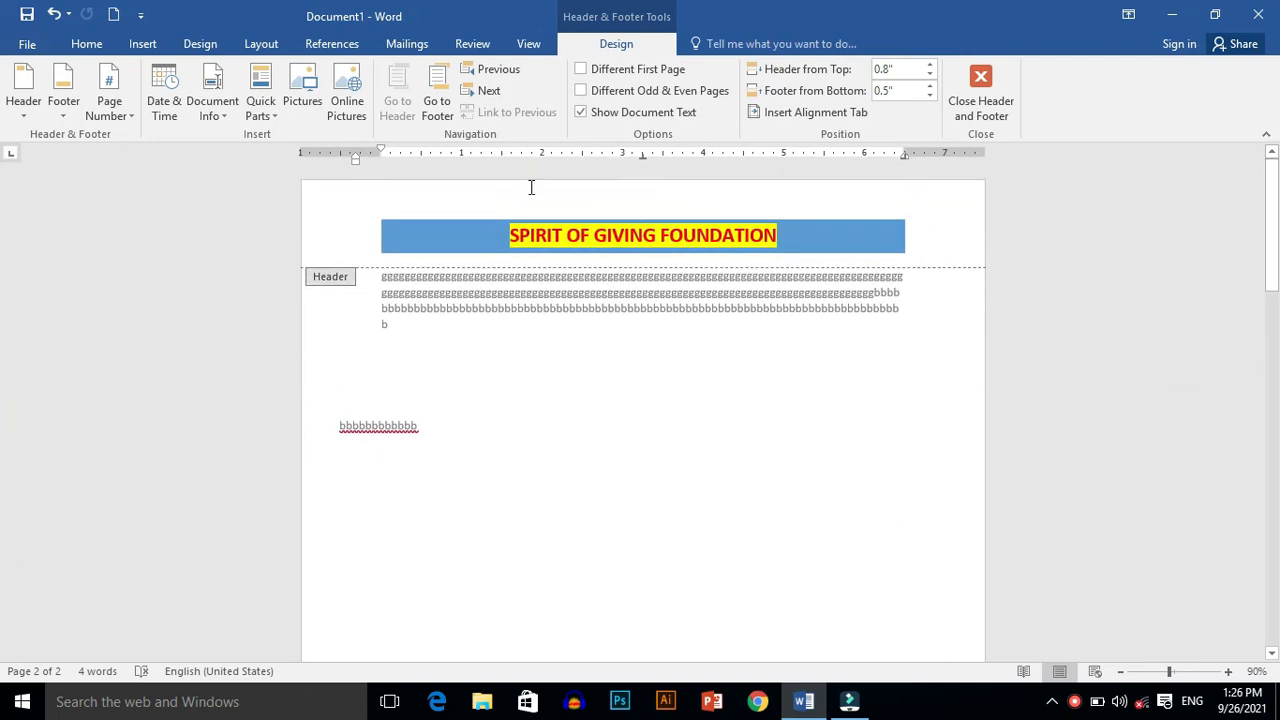
pyautogui.click(437, 243)
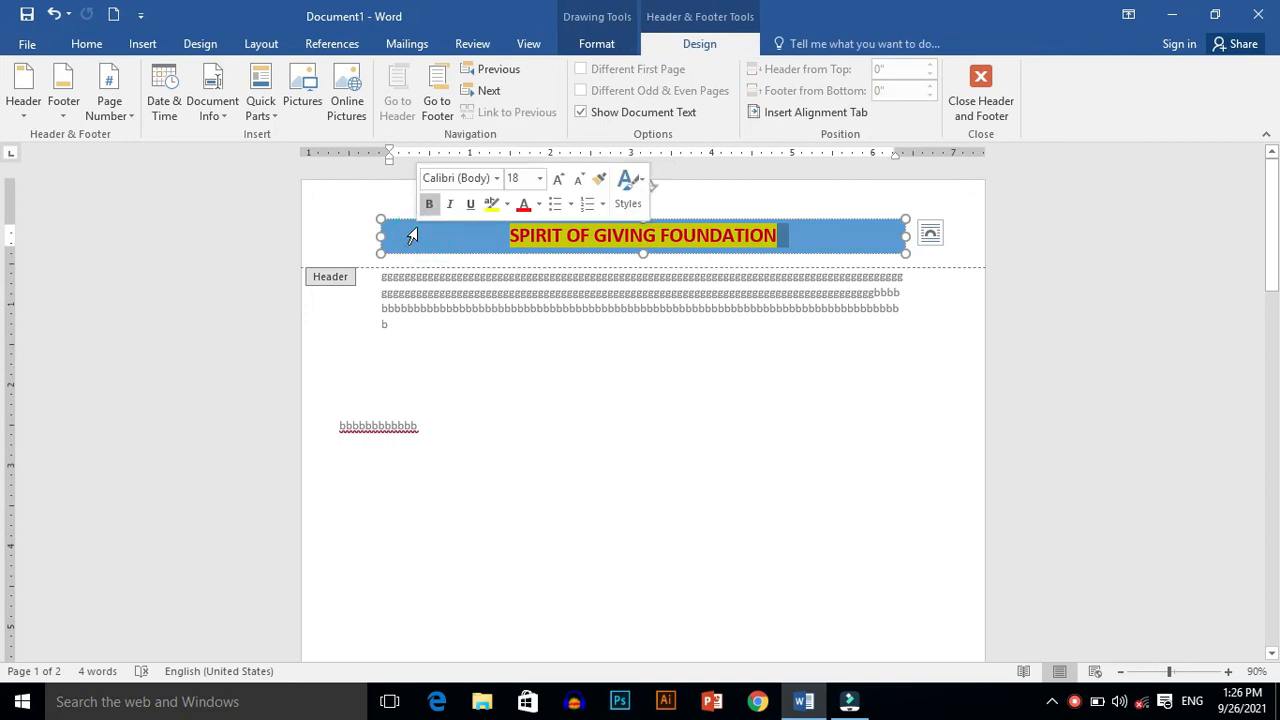
pyautogui.click(334, 229)
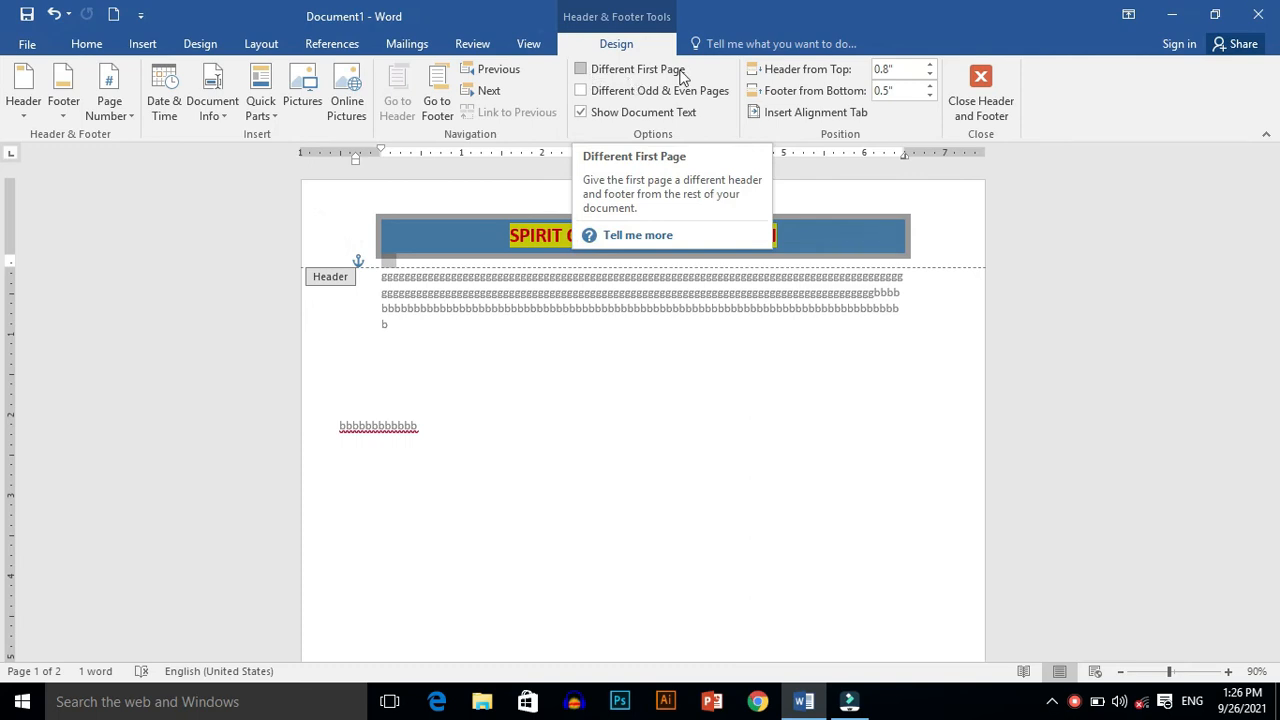
pyautogui.click(617, 79)
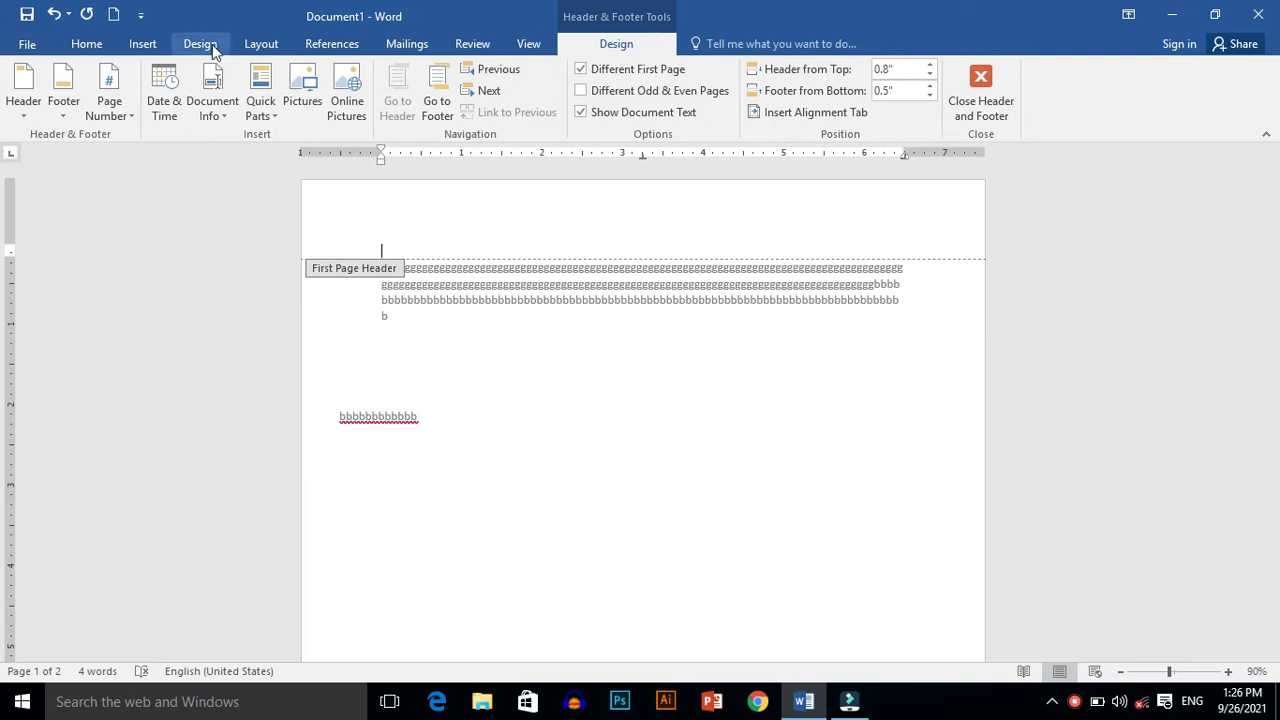
# Insert the Facet (Even Page) header on the first page and enter the centred title "Oxford college" in it
pyautogui.click(30, 100)
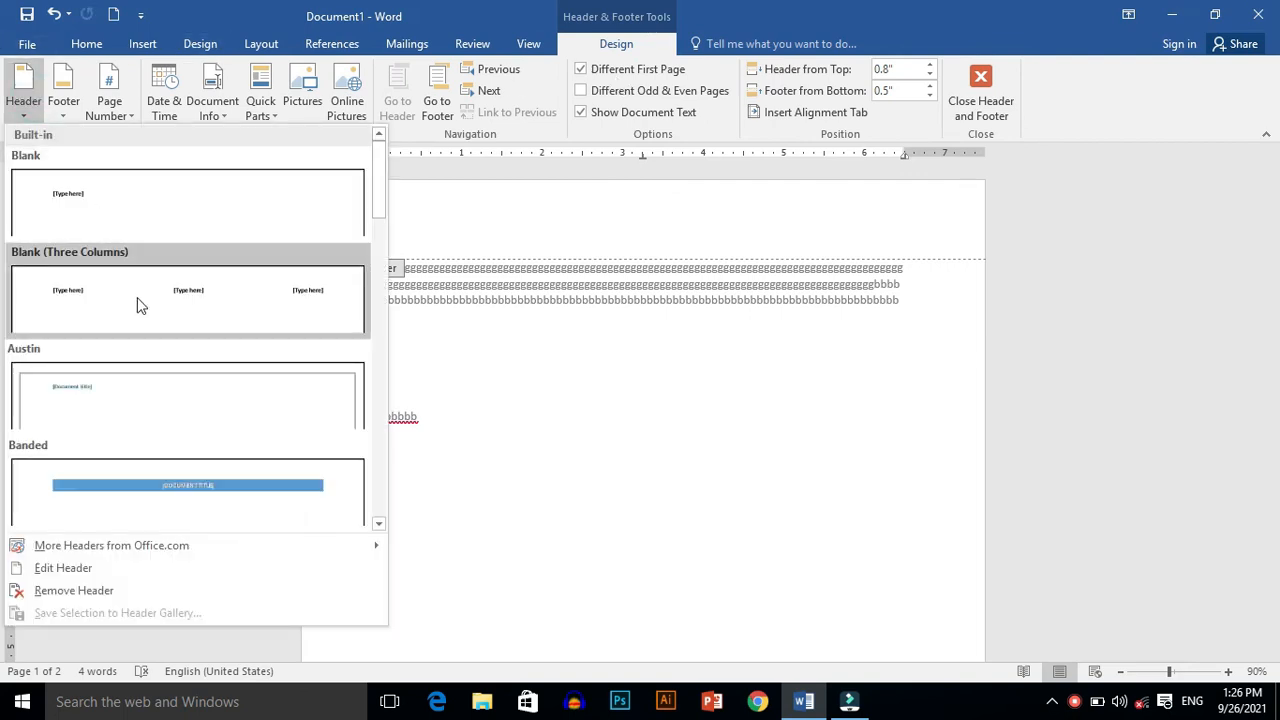
pyautogui.moveTo(380, 208); pyautogui.dragTo(388, 285)
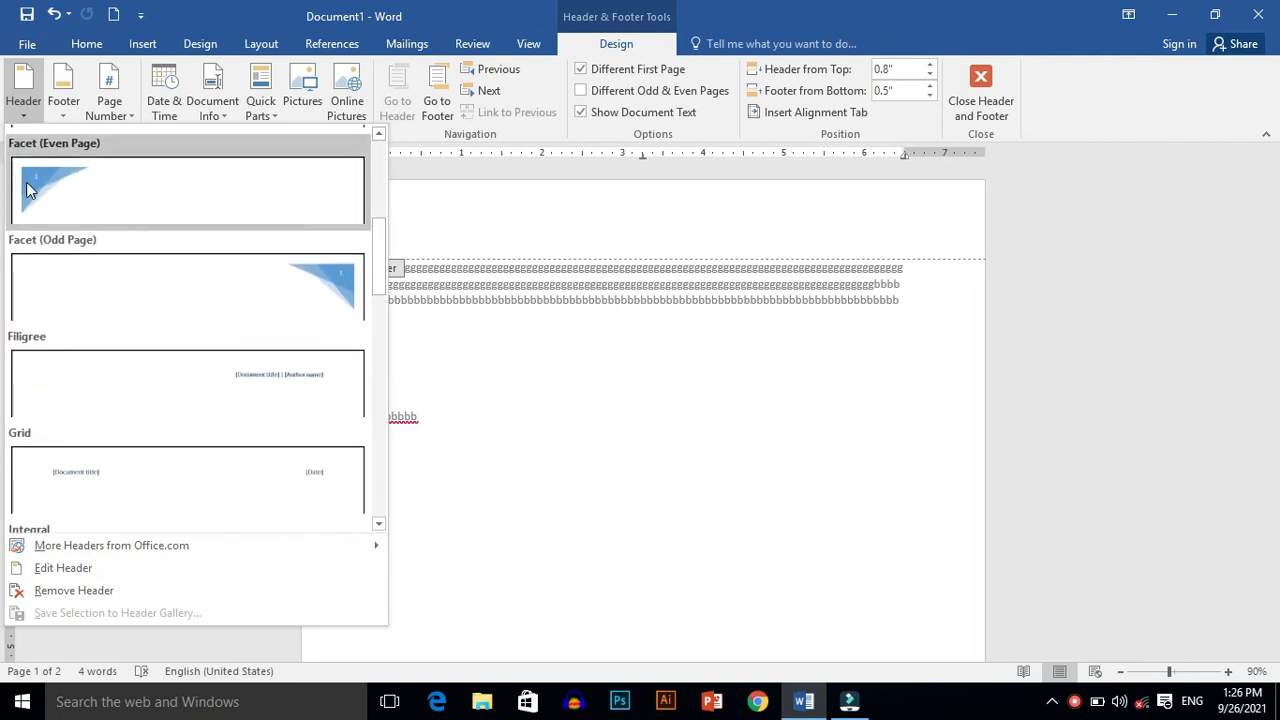
pyautogui.click(32, 190)
pyautogui.click(455, 222)
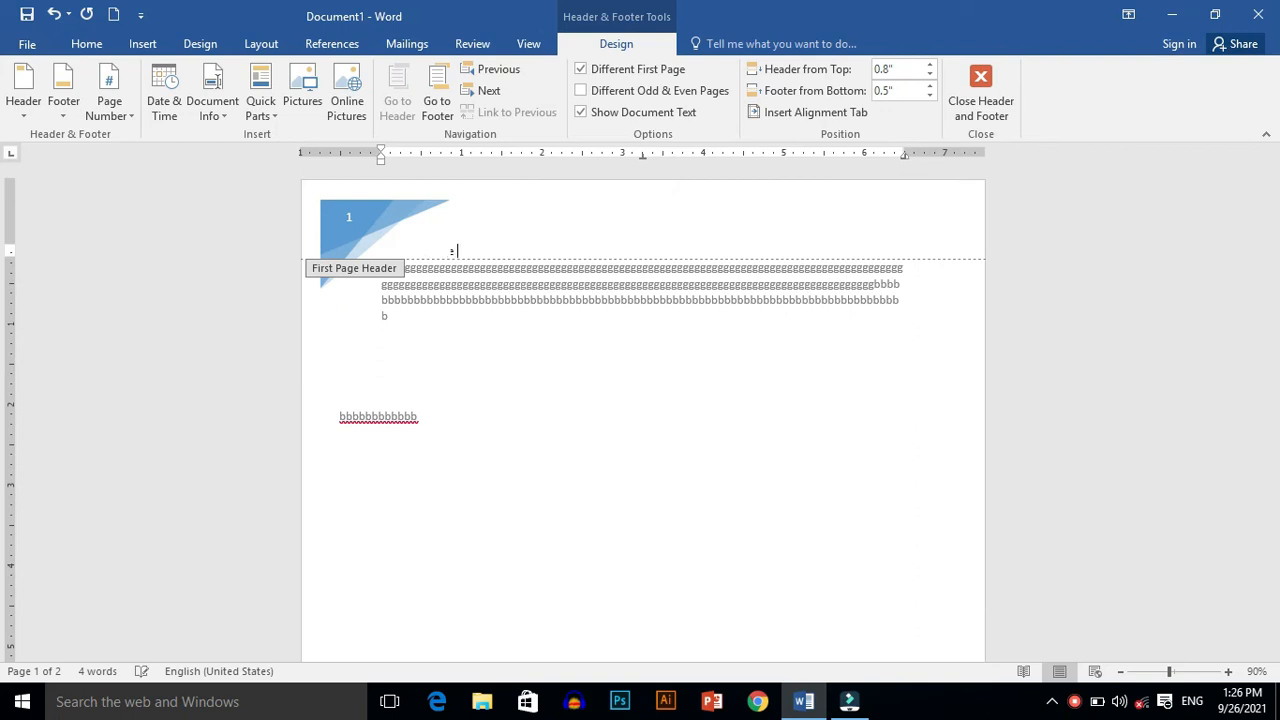
pyautogui.click(483, 228)
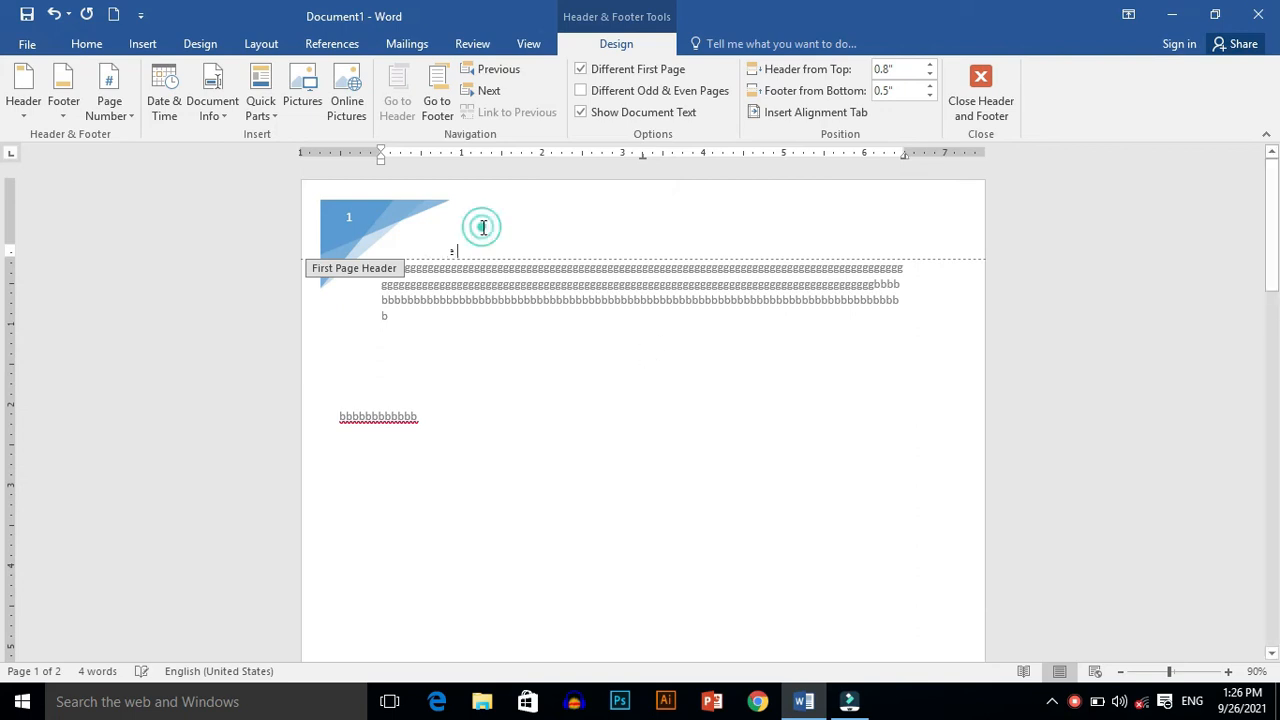
pyautogui.click(483, 228)
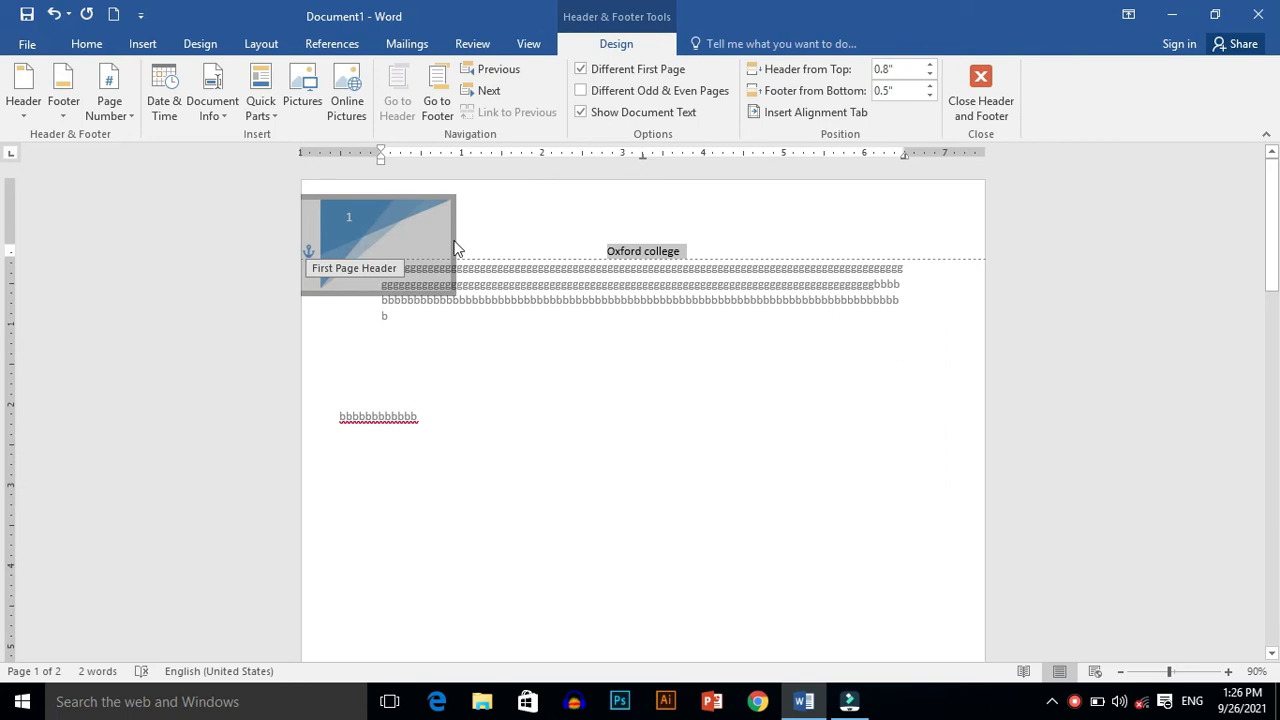
# Make the "Oxford college" header title bold and enlarge it to 22 pt
pyautogui.hotkey('ctrl', 'b')
pyautogui.hotkey('ctrl', 'shift', '.')
pyautogui.hotkey('ctrl', 'shift', '.')
pyautogui.hotkey('ctrl', 'shift', '.')
pyautogui.hotkey('ctrl', 'shift', '.')
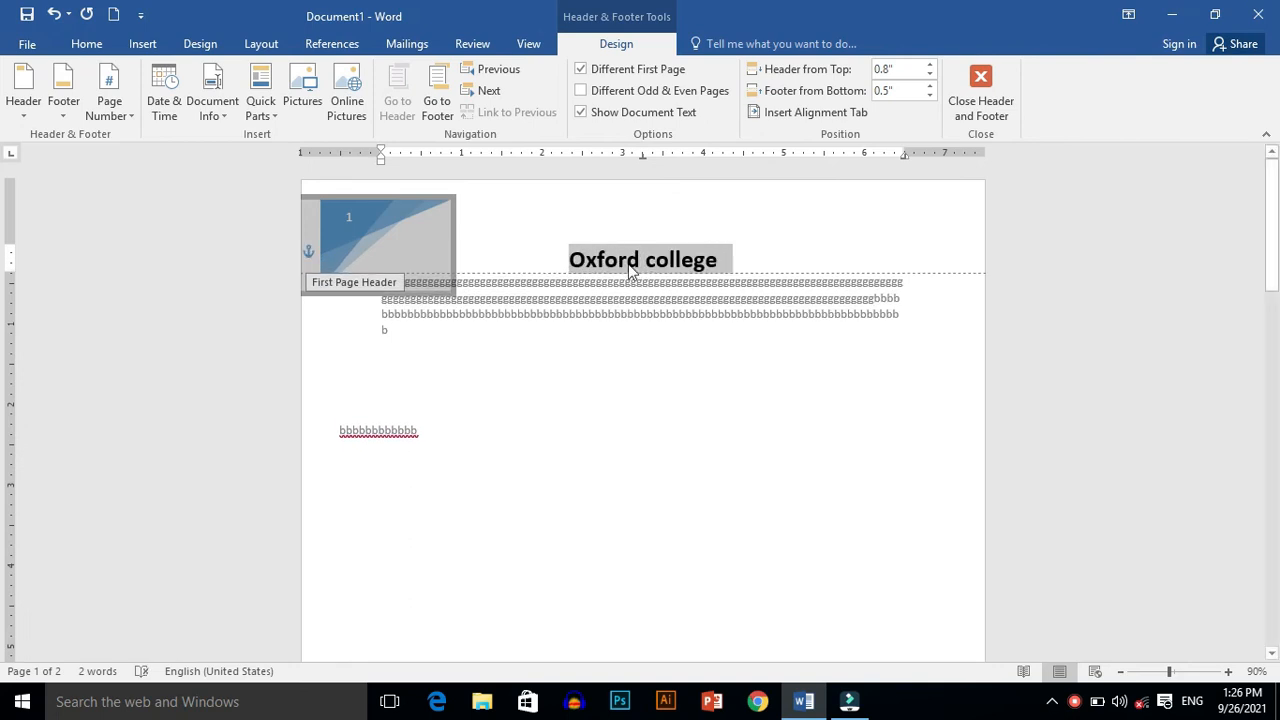
# Highlight the "Oxford college" title in turquoise and choose yellow as the font color
pyautogui.rightClick(612, 266)
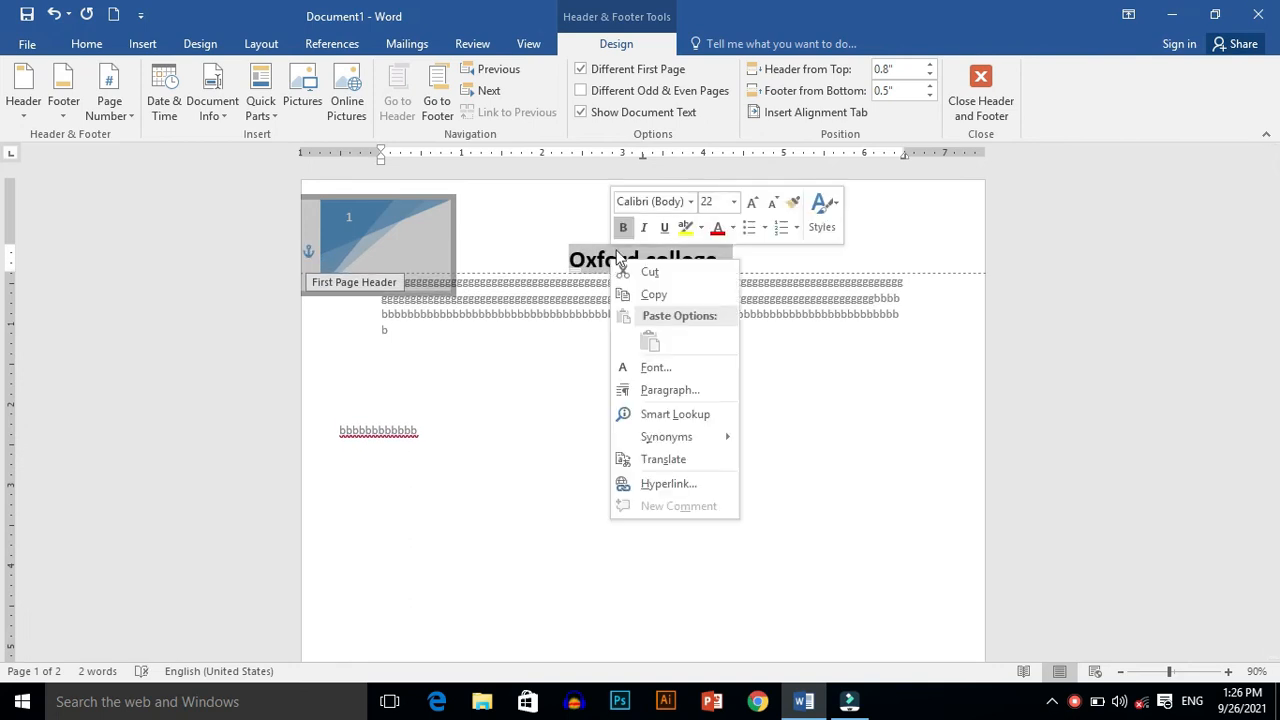
pyautogui.click(702, 228)
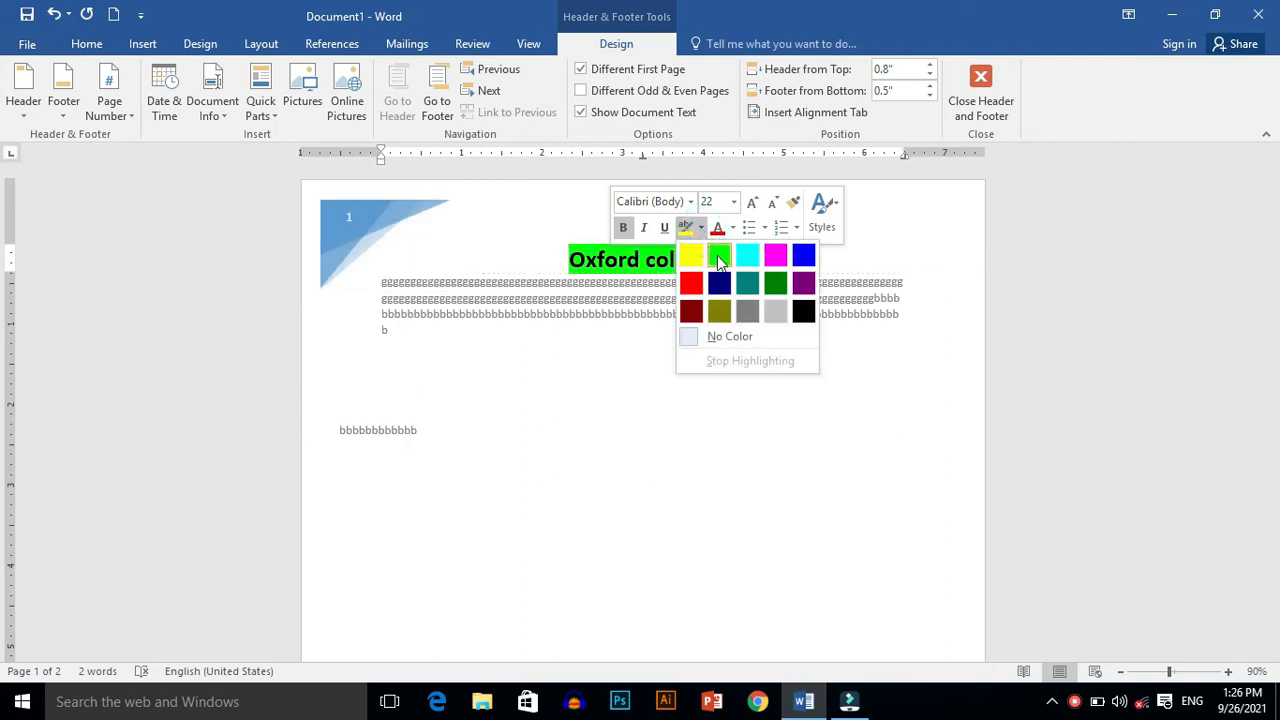
pyautogui.click(747, 248)
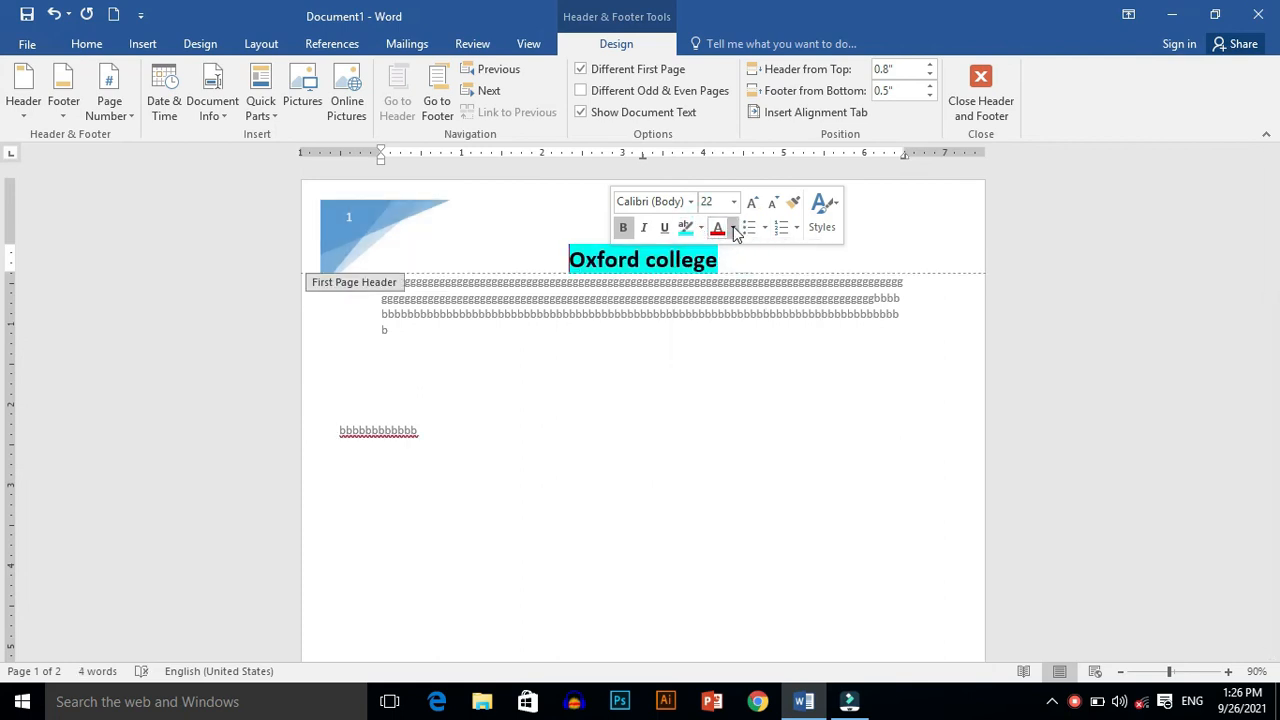
pyautogui.click(733, 228)
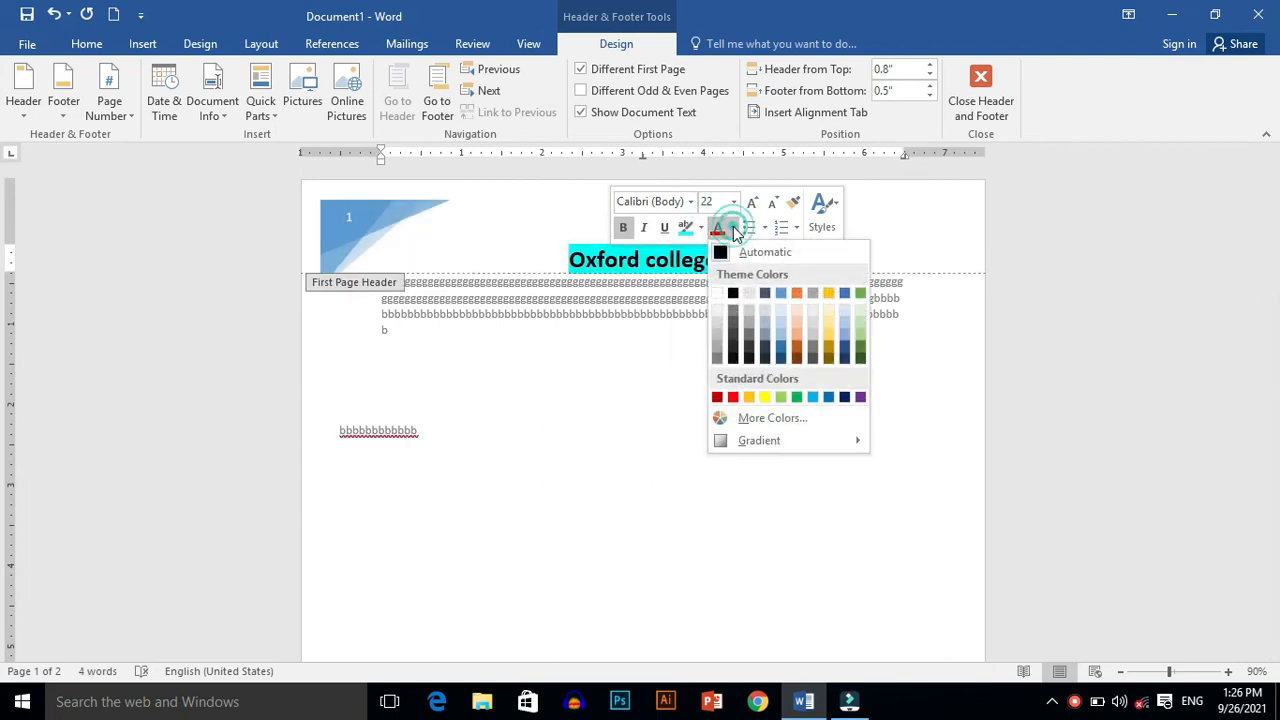
pyautogui.click(767, 399)
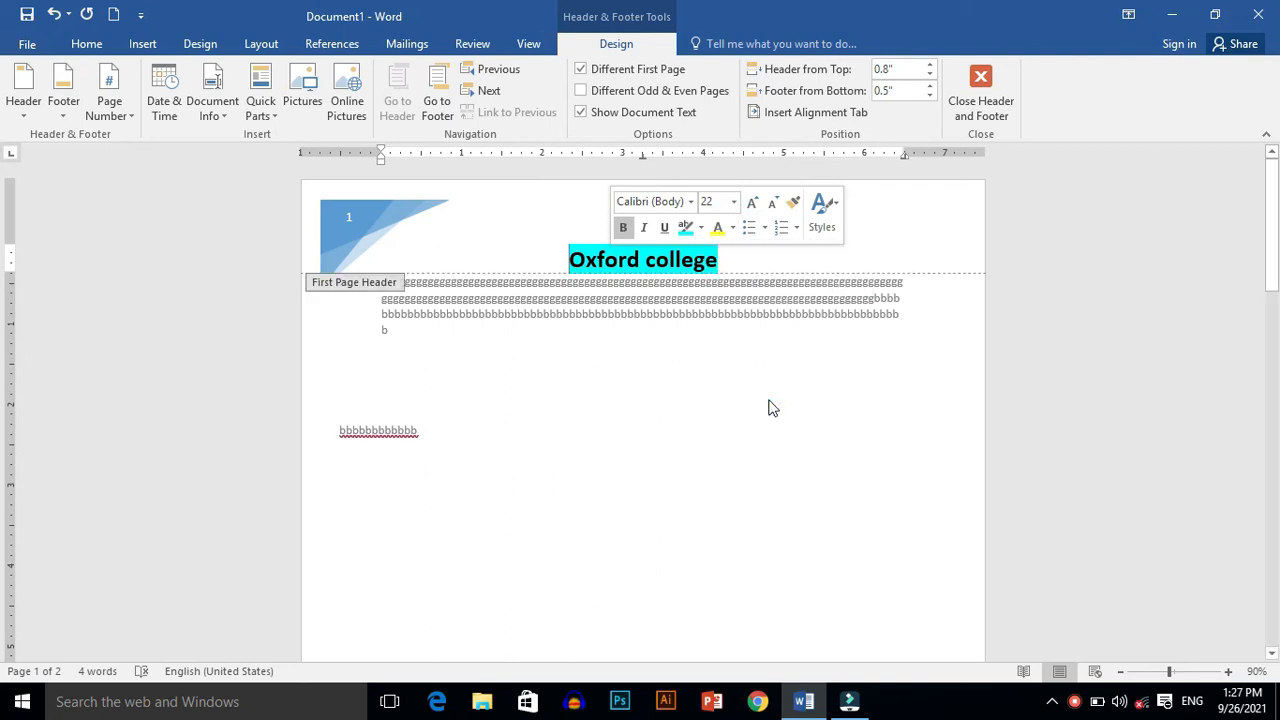
# Try to reselect the whole "Oxford college" title in the first-page header
pyautogui.click(562, 242)
pyautogui.doubleClick(562, 250)
pyautogui.moveTo(560, 251); pyautogui.dragTo(710, 260)
pyautogui.moveTo(609, 257); pyautogui.dragTo(566, 256)
pyautogui.click(565, 245)
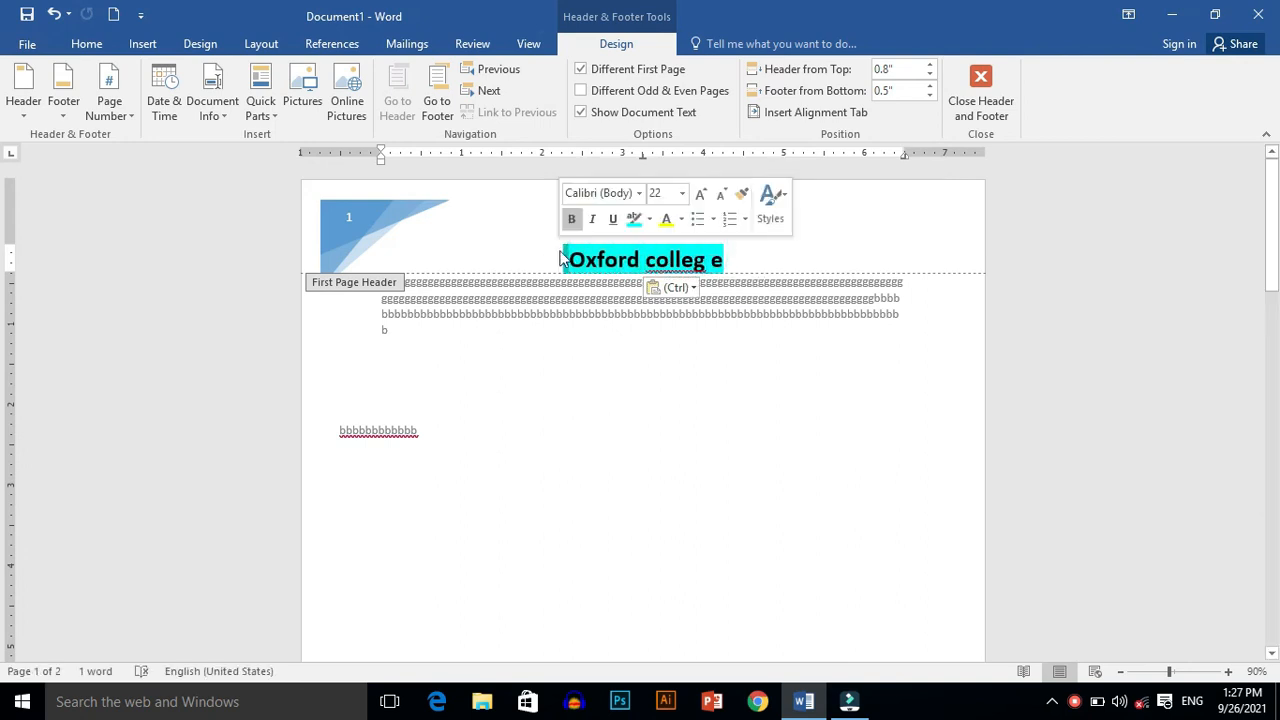
pyautogui.moveTo(721, 258); pyautogui.dragTo(665, 270)
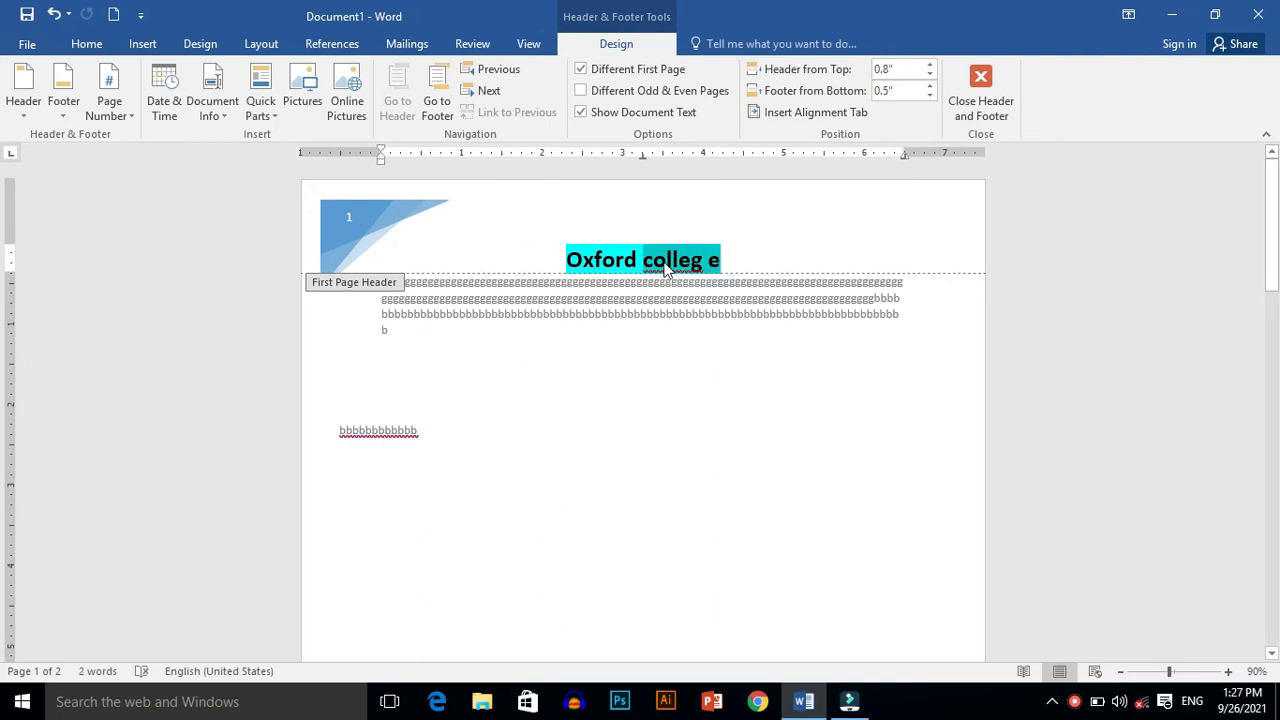
pyautogui.click(760, 243)
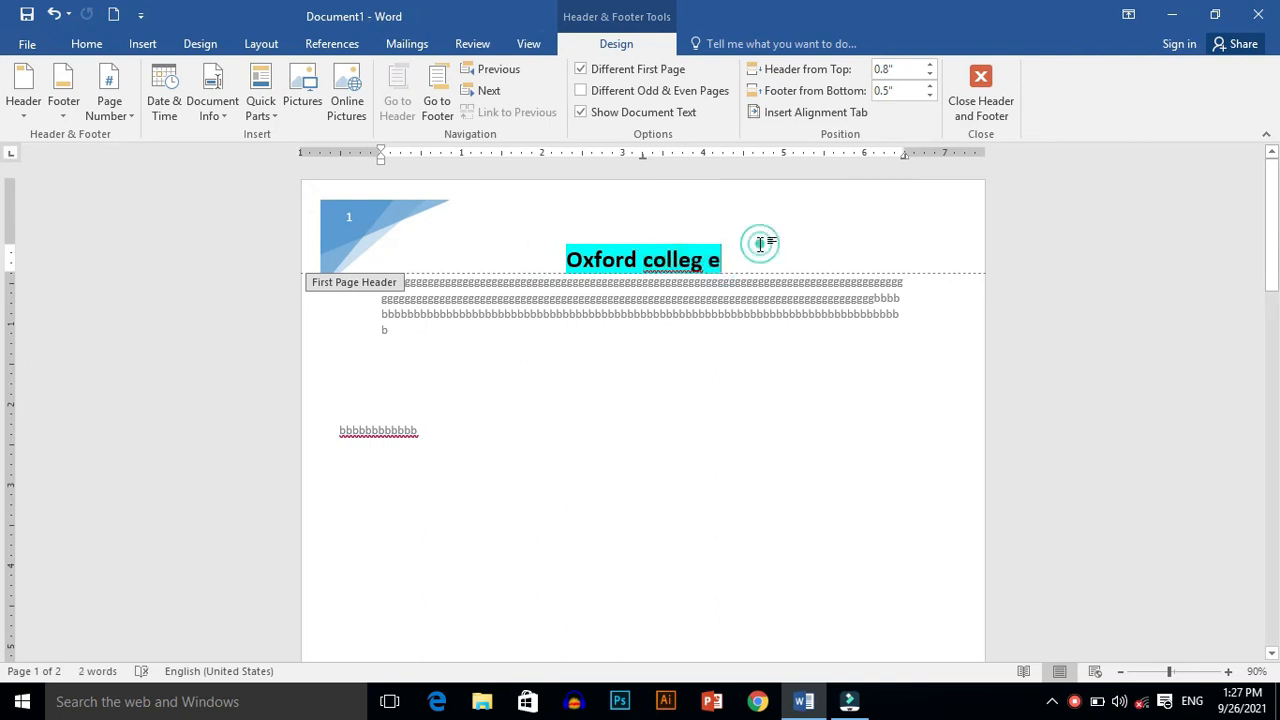
# Delete the stray space before the last letter of "college" in the first-page header title
pyautogui.moveTo(1272, 248); pyautogui.dragTo(1272, 246)
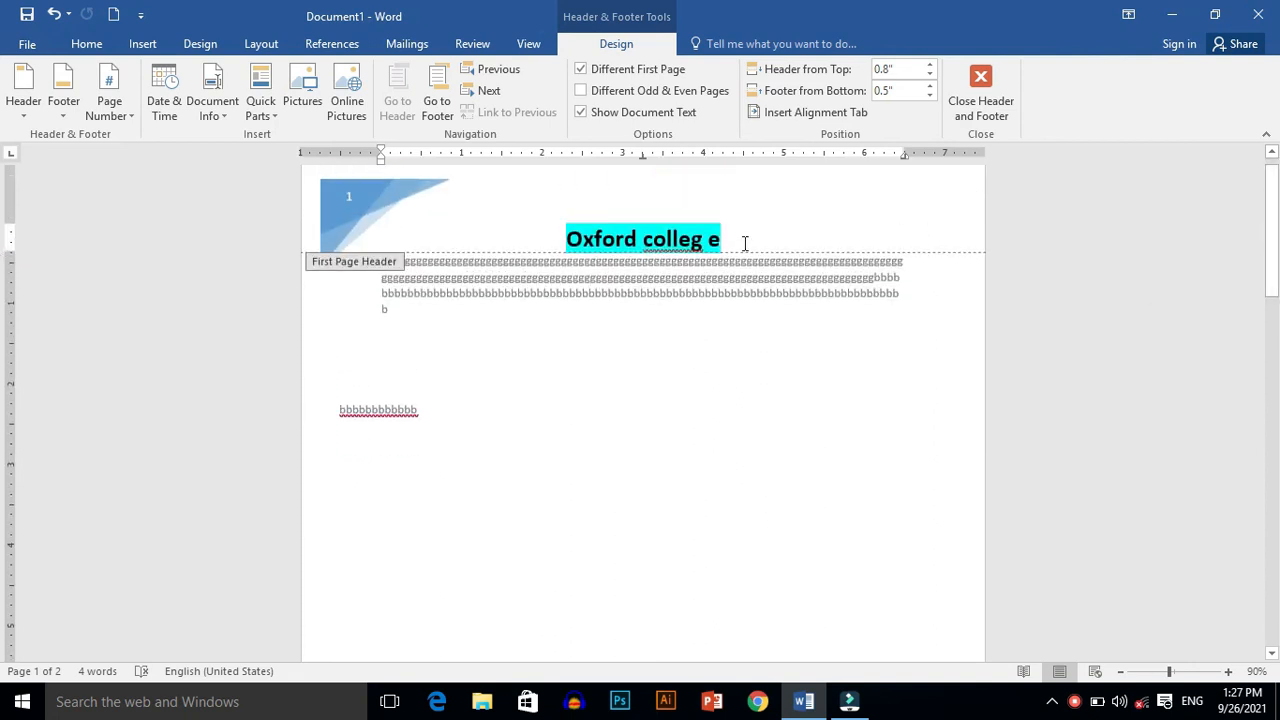
pyautogui.click(708, 238)
pyautogui.press('BackSpace')
pyautogui.click(794, 240)
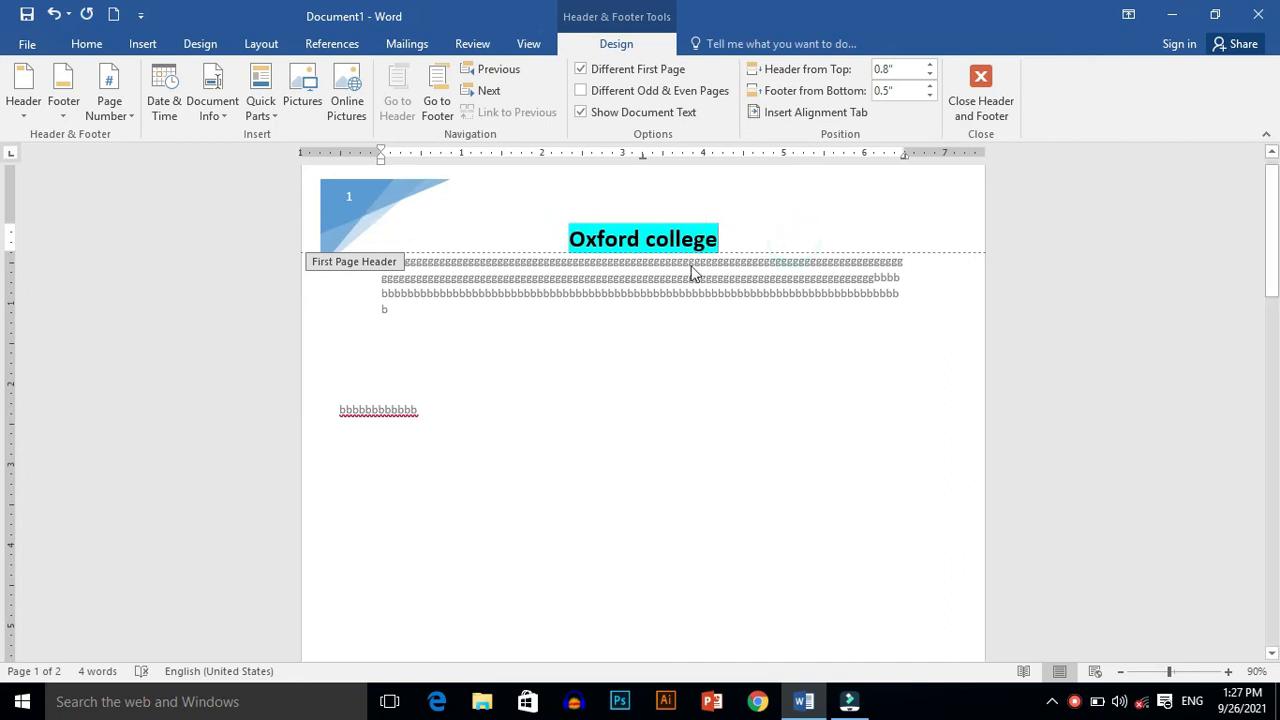
# Compare the first-page header with the second page's header in the document and in print preview
pyautogui.moveTo(1268, 251); pyautogui.dragTo(1277, 454)
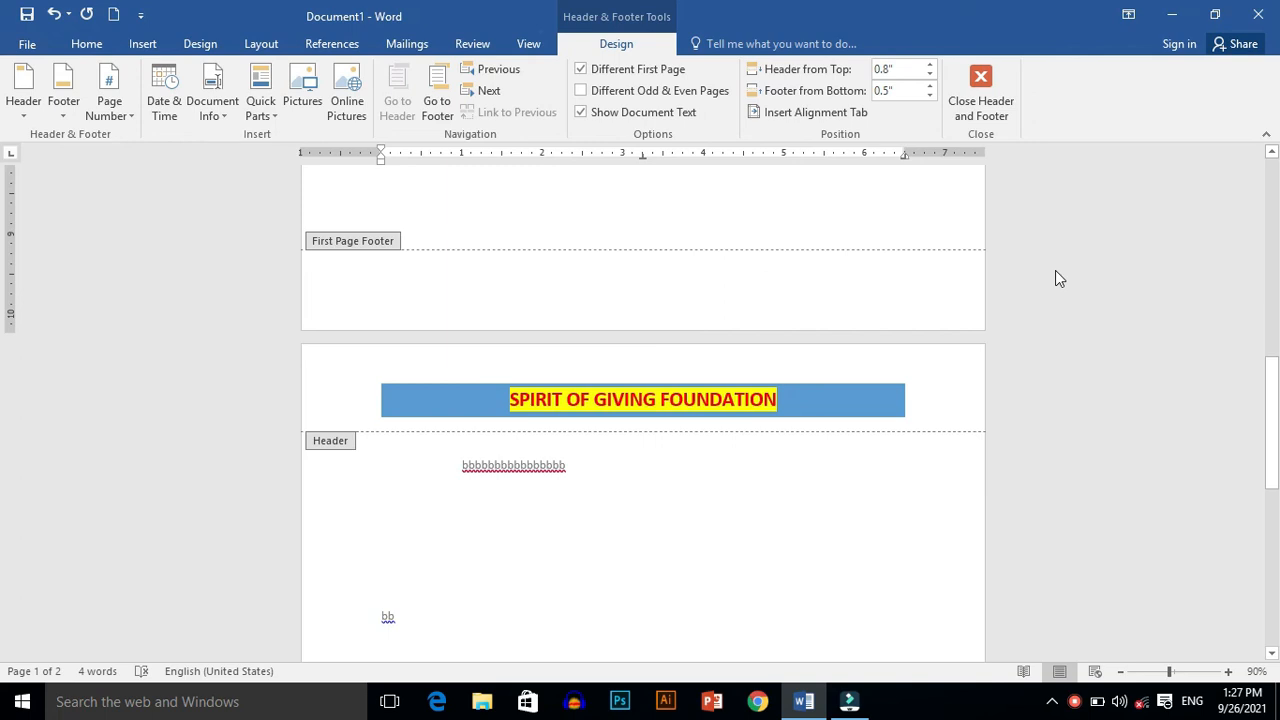
pyautogui.hotkey('ctrl', 'p')
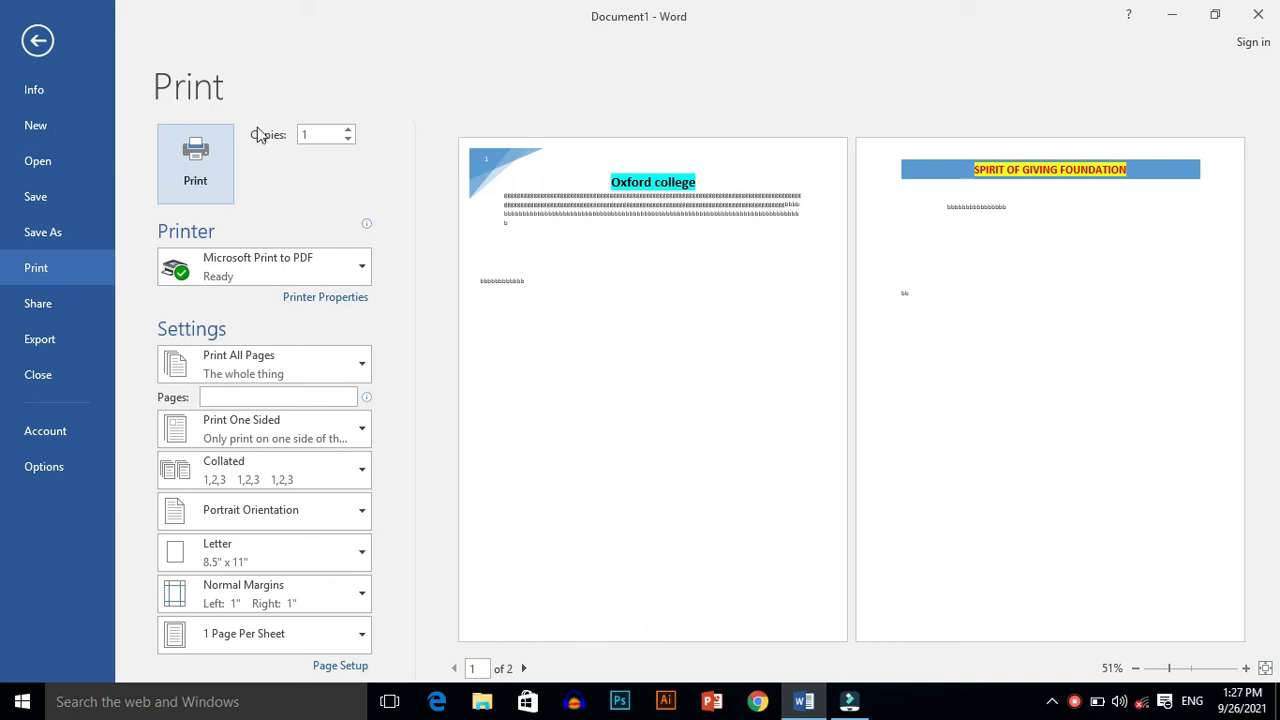
pyautogui.click(37, 39)
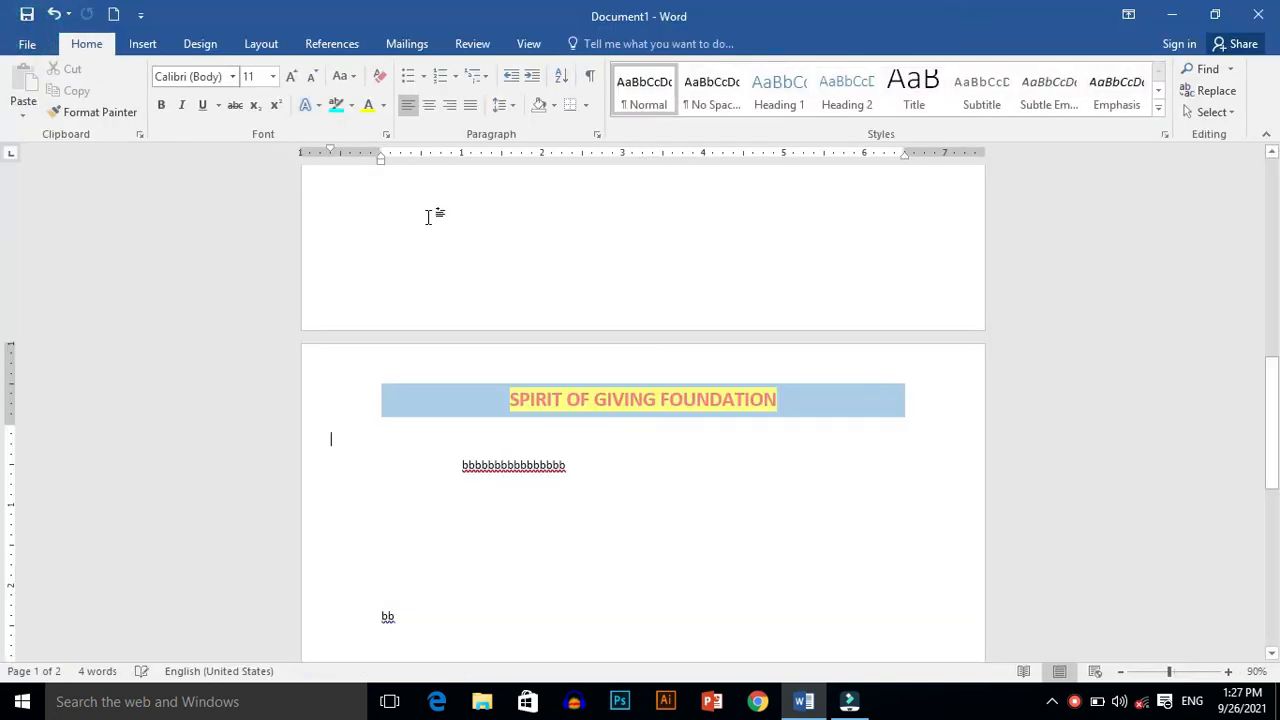
# Return to page 1 and reopen its "Oxford college" header for editing
pyautogui.scroll(6, 1106, 334)
pyautogui.doubleClick(1106, 334)
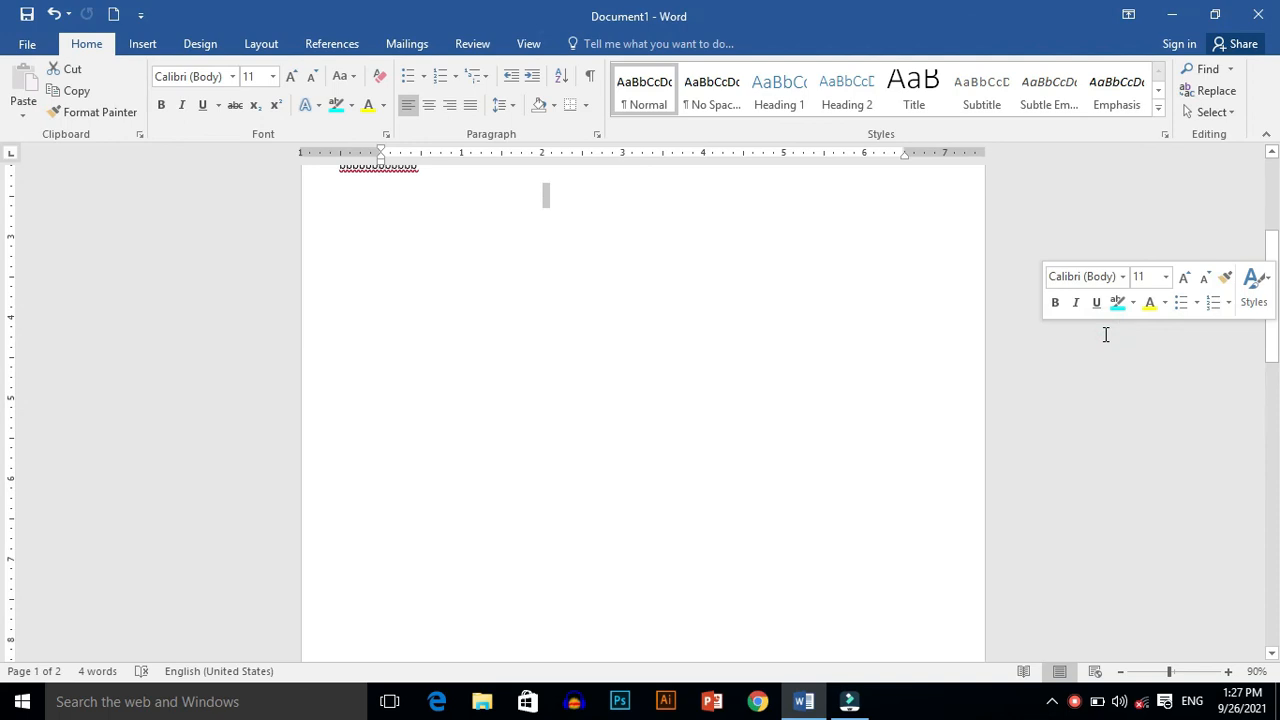
pyautogui.click(1104, 334)
pyautogui.click(930, 358)
pyautogui.scroll(3, 931, 358)
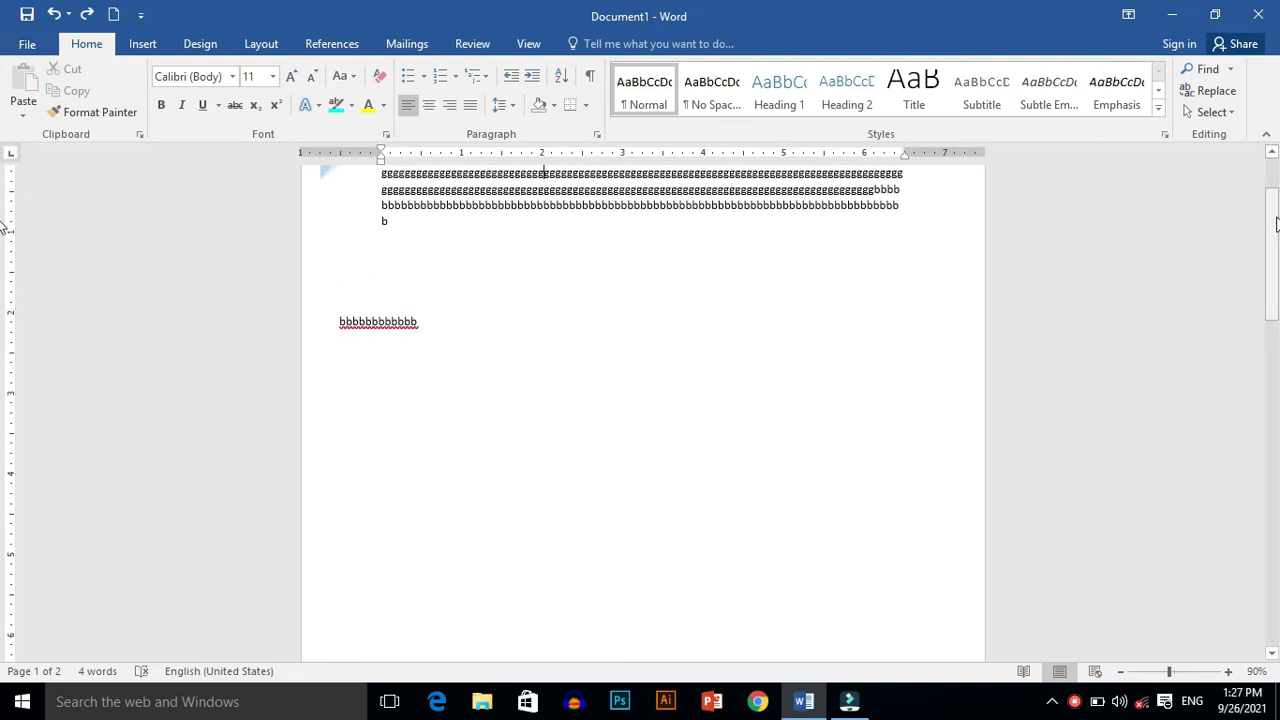
pyautogui.scroll(2, 5, 95)
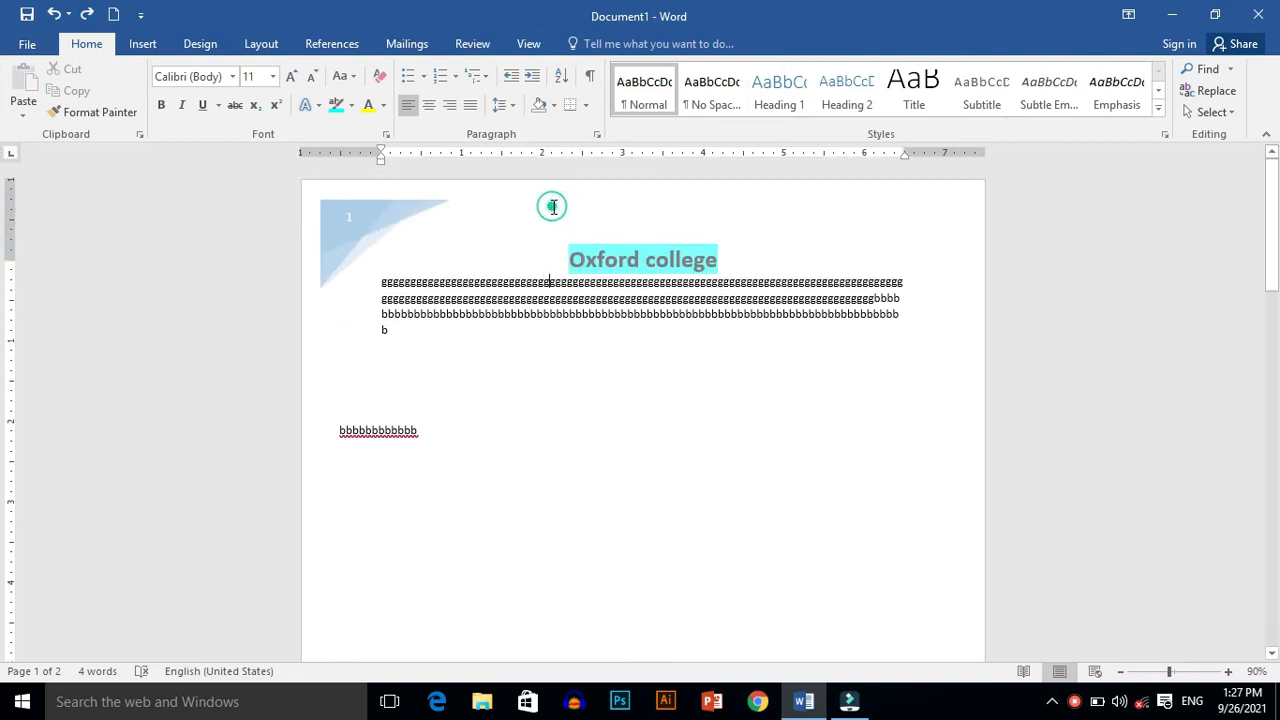
pyautogui.doubleClick(552, 207)
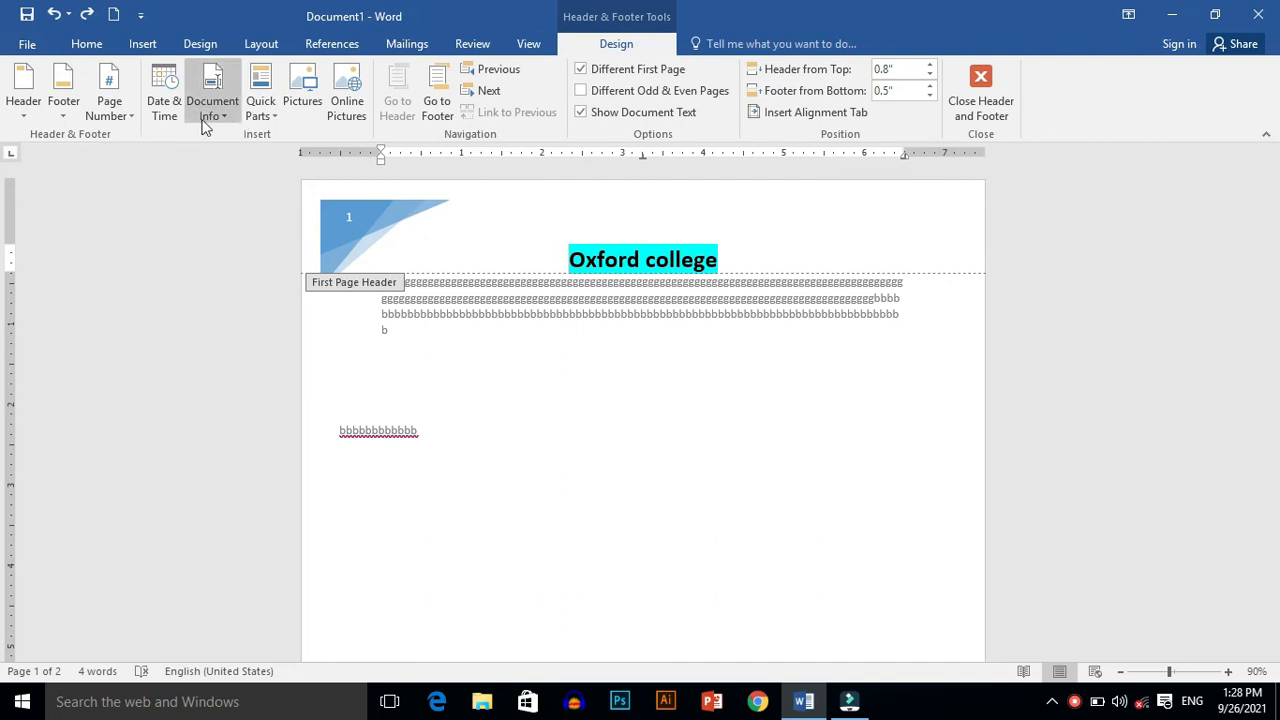
# Insert the picture file 6 from the Pictures folder into the first-page header
pyautogui.click(304, 105)
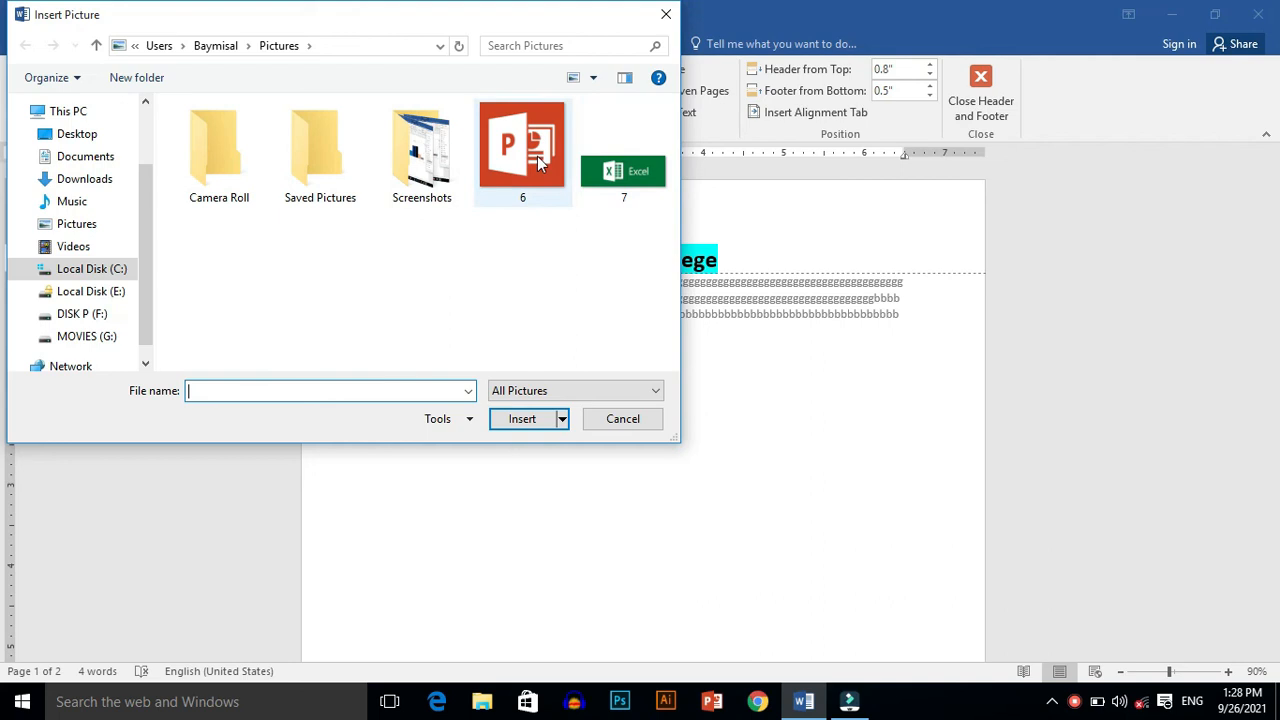
pyautogui.click(537, 156)
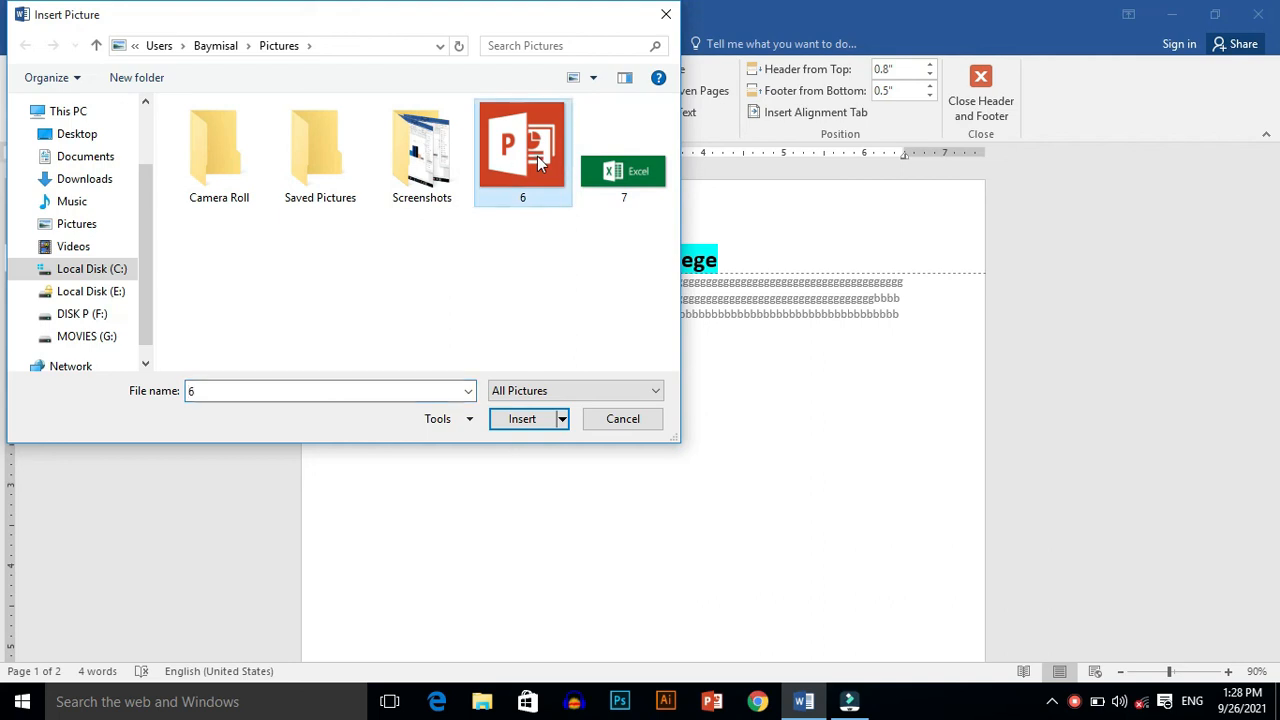
pyautogui.click(520, 421)
# Shrink the inserted picture to about 1.16" square, mirrored horizontally by pulling it past its opposite edge
pyautogui.moveTo(383, 242); pyautogui.dragTo(575, 434)
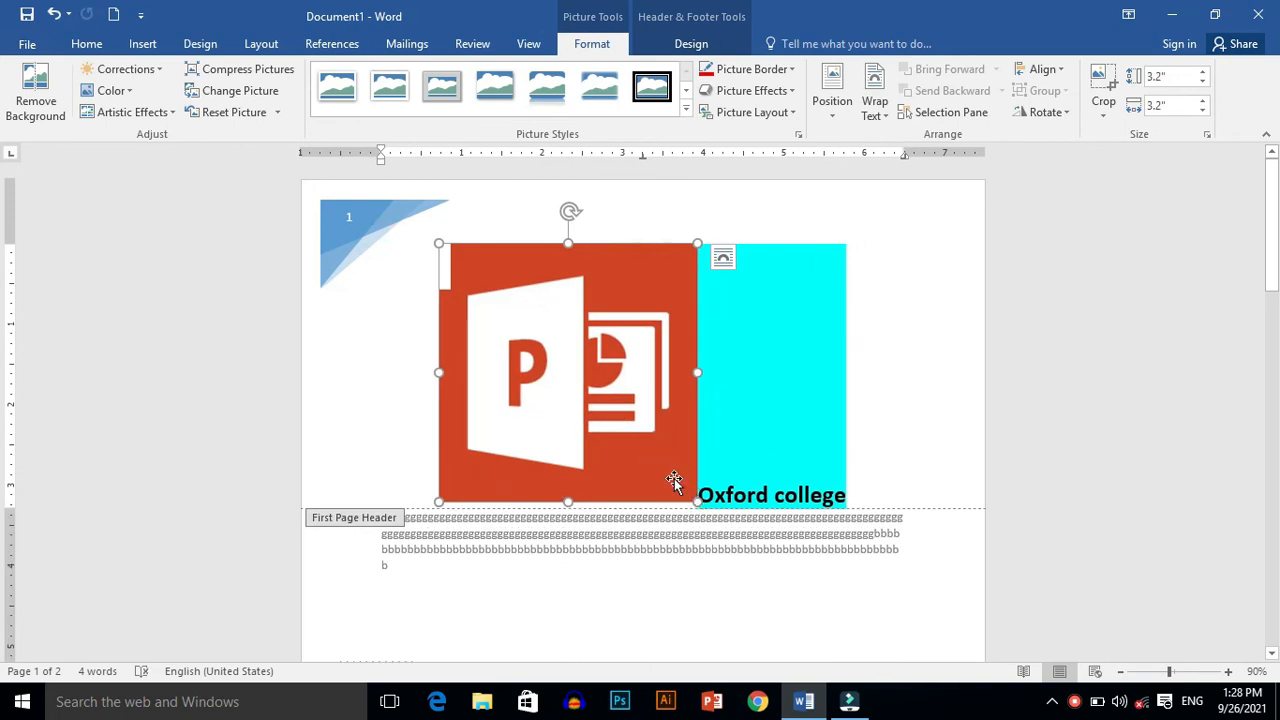
pyautogui.moveTo(697, 501); pyautogui.dragTo(449, 332)
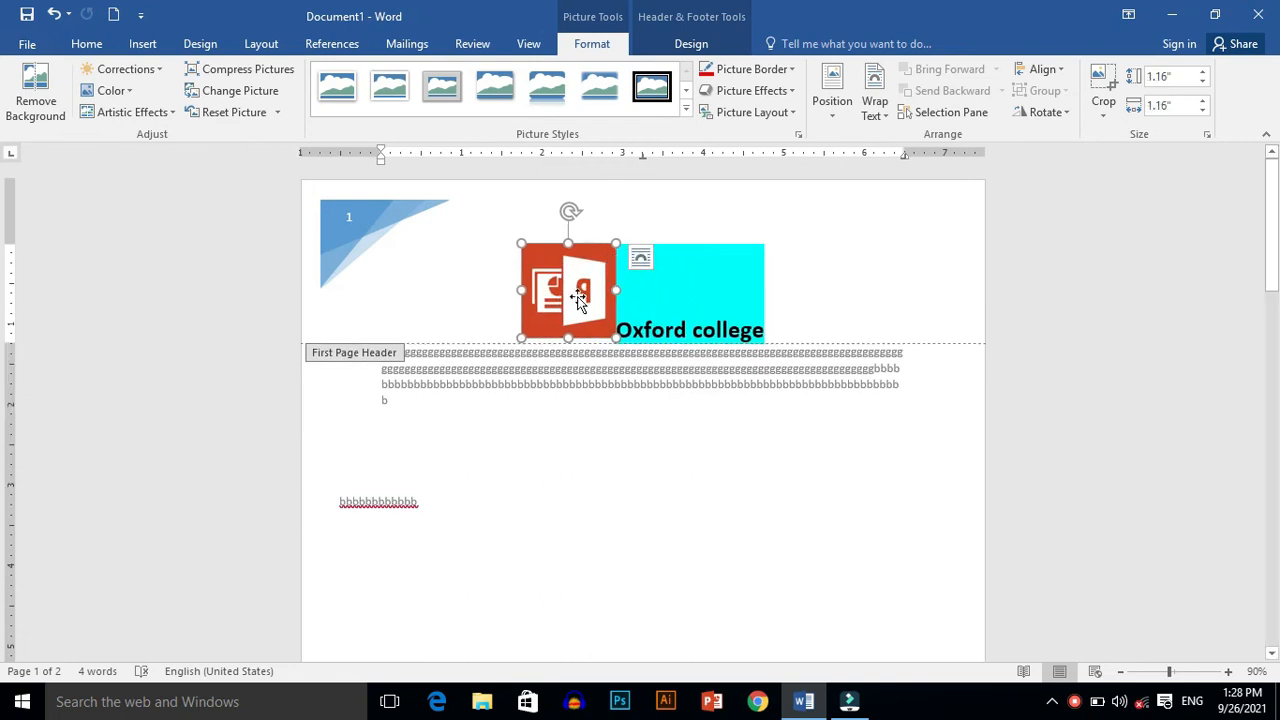
pyautogui.click(639, 259)
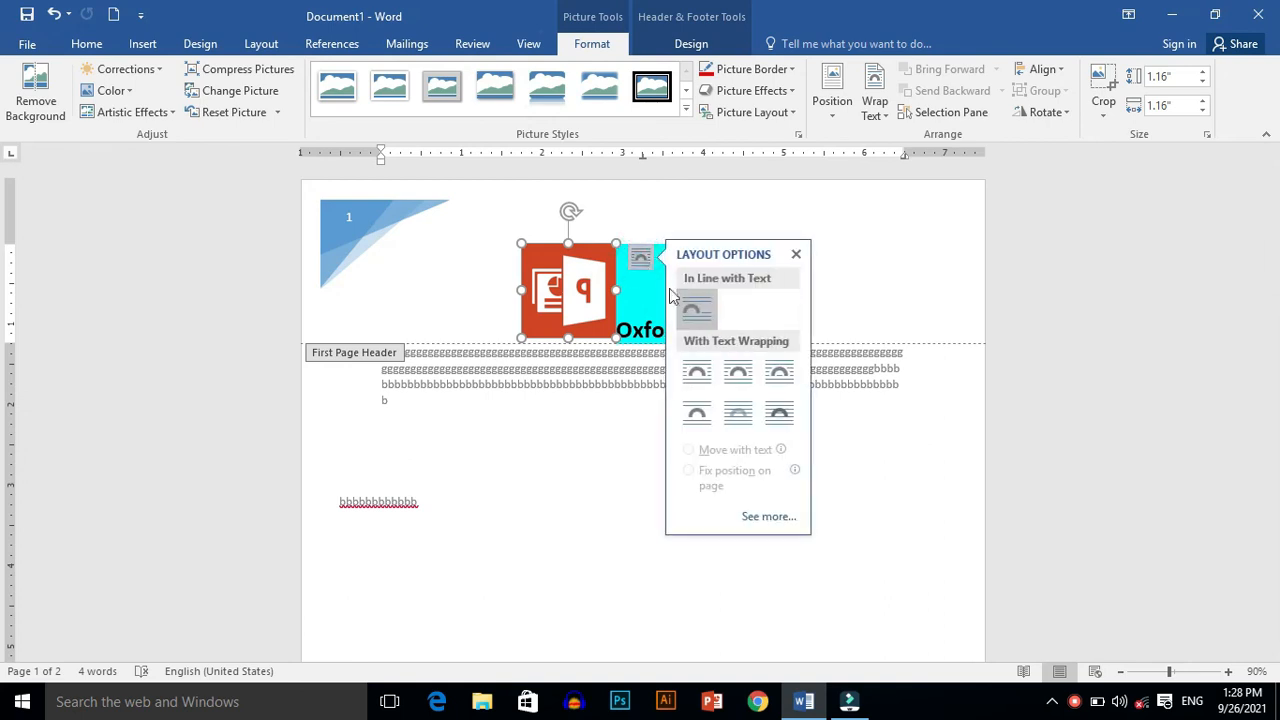
pyautogui.click(837, 223)
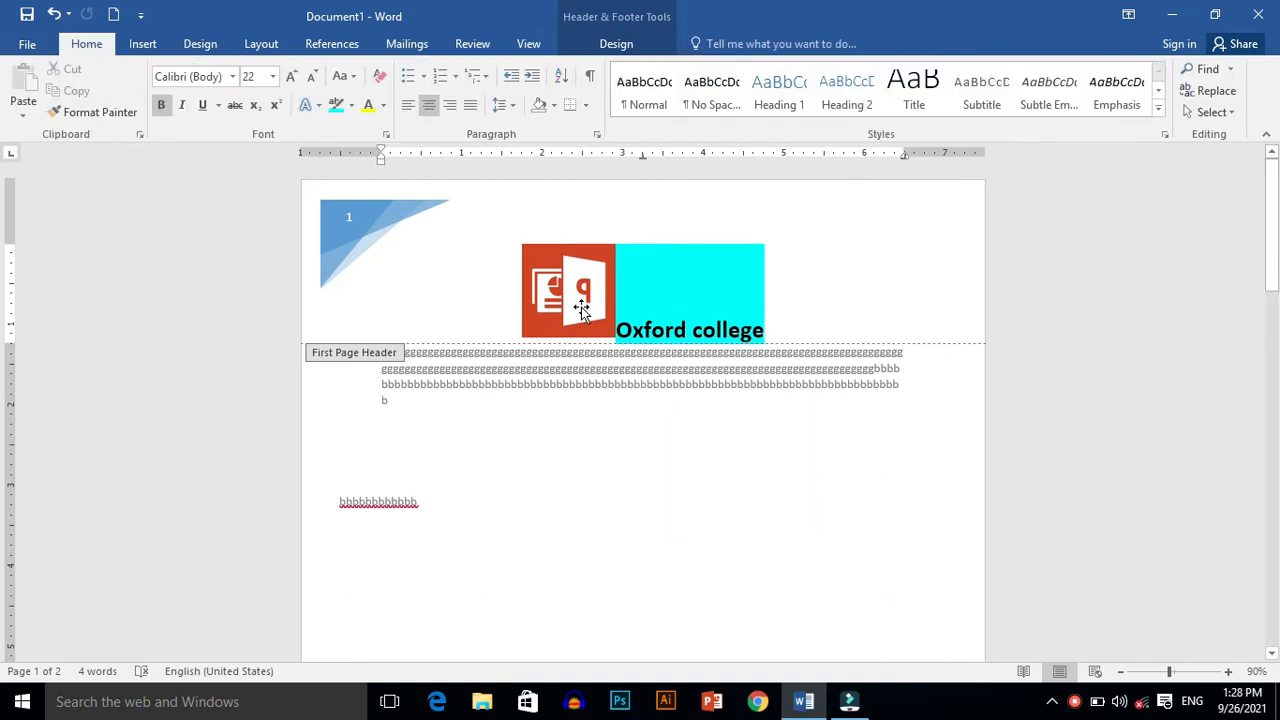
# Set the picture's text wrapping to Tight and move it to the upper-right corner of the first-page header
pyautogui.press('super')
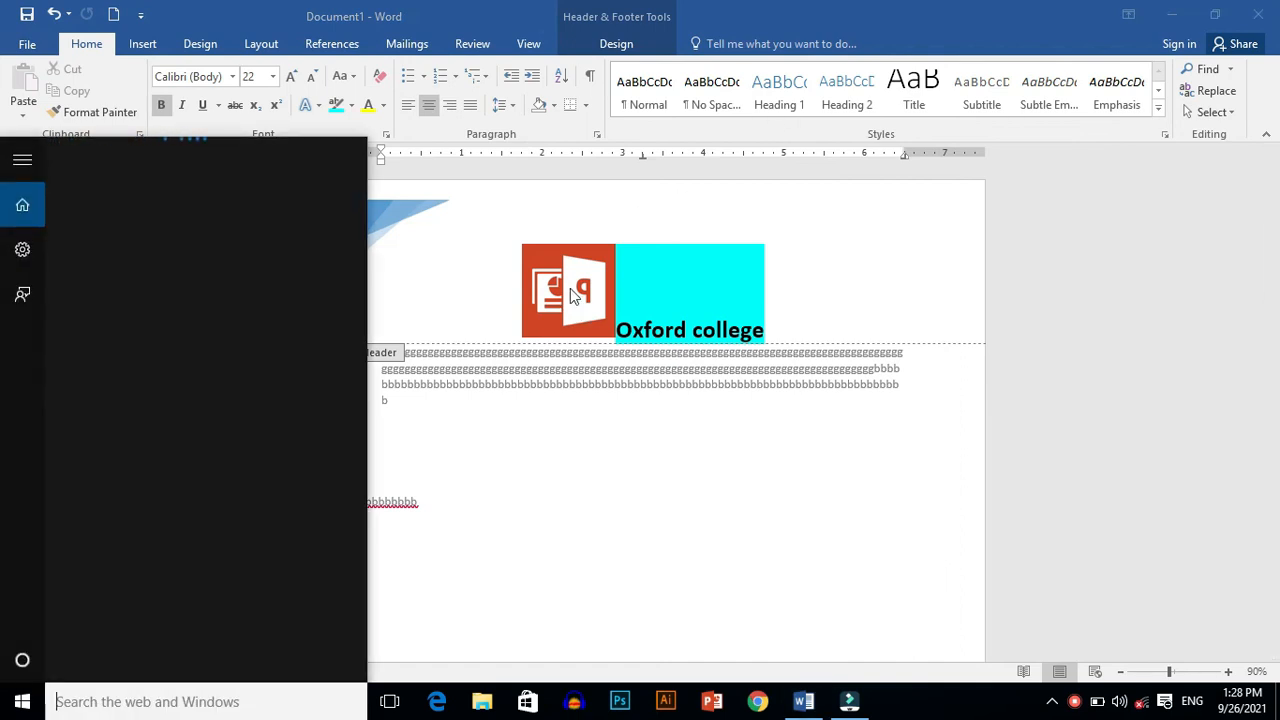
pyautogui.click(572, 295)
pyautogui.doubleClick(570, 290)
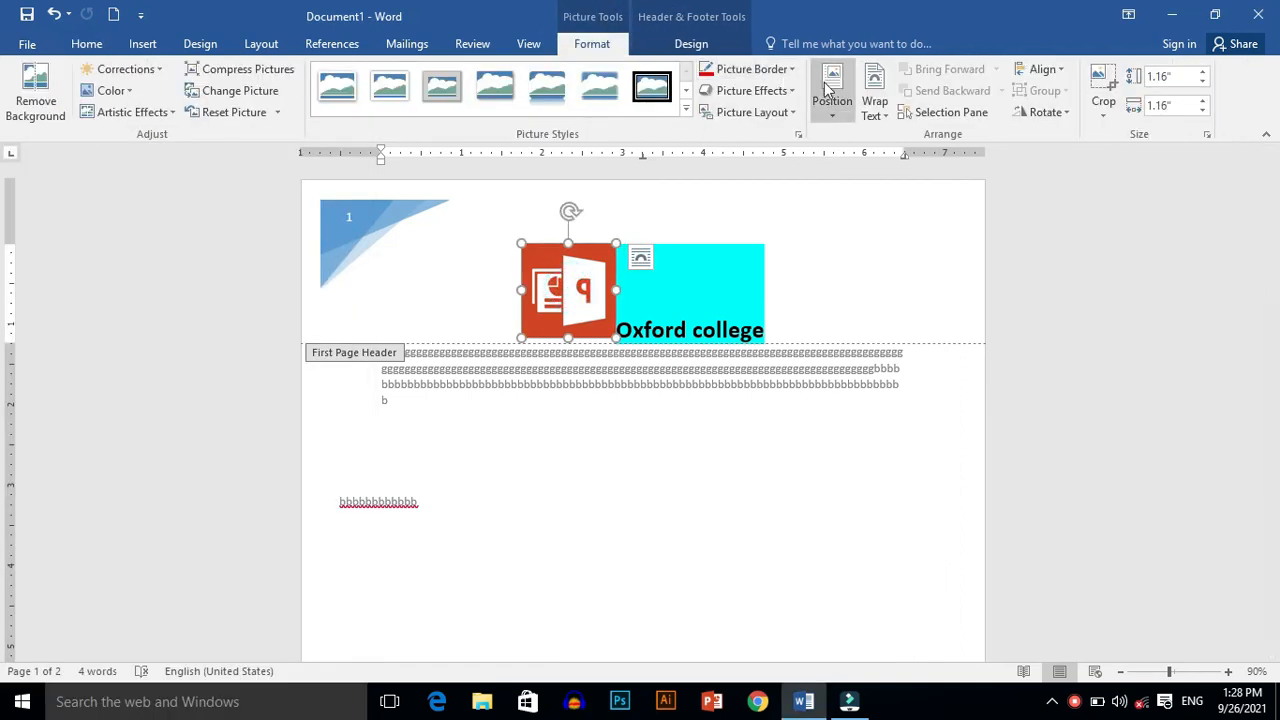
pyautogui.click(875, 100)
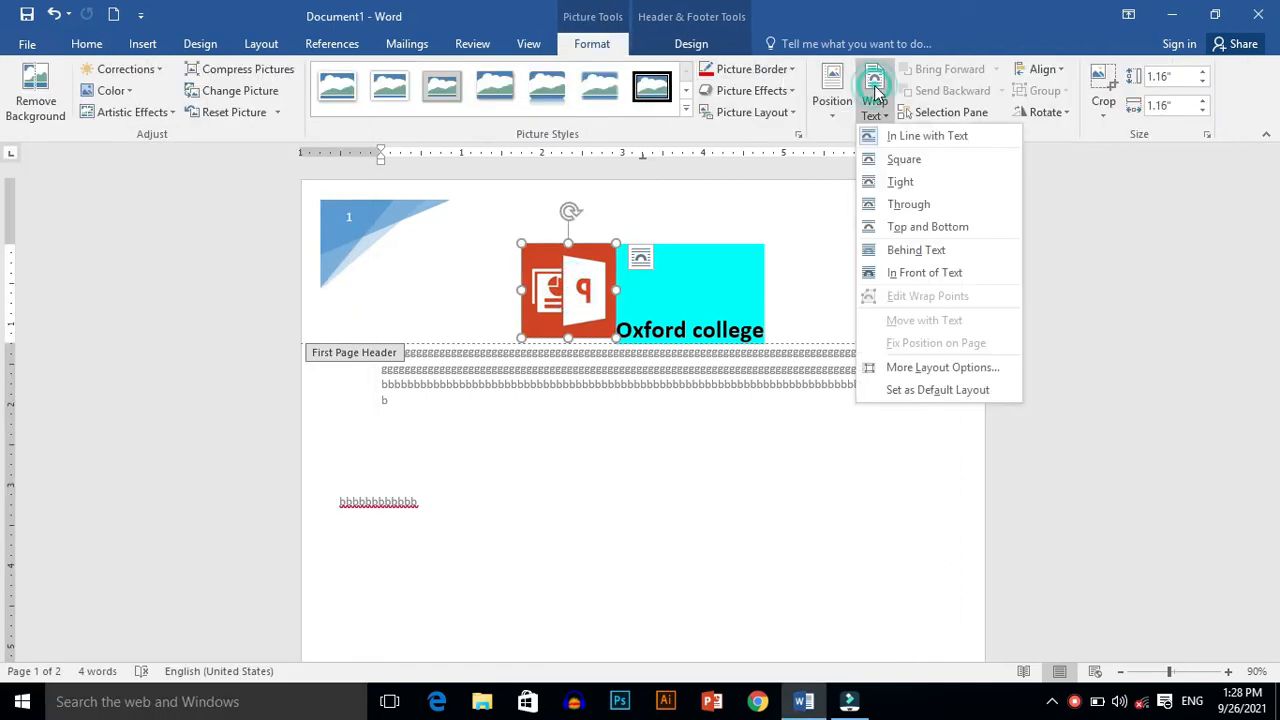
pyautogui.click(895, 181)
pyautogui.moveTo(580, 298); pyautogui.dragTo(935, 231)
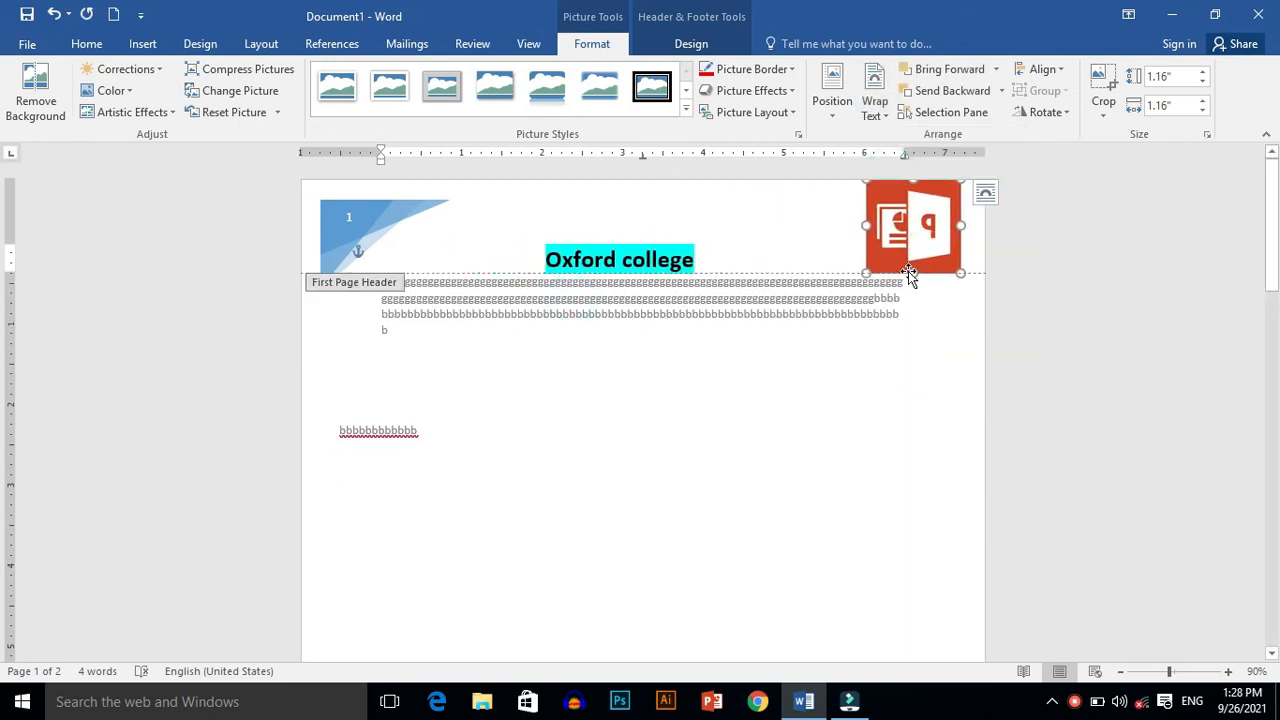
pyautogui.click(829, 421)
pyautogui.click(841, 394)
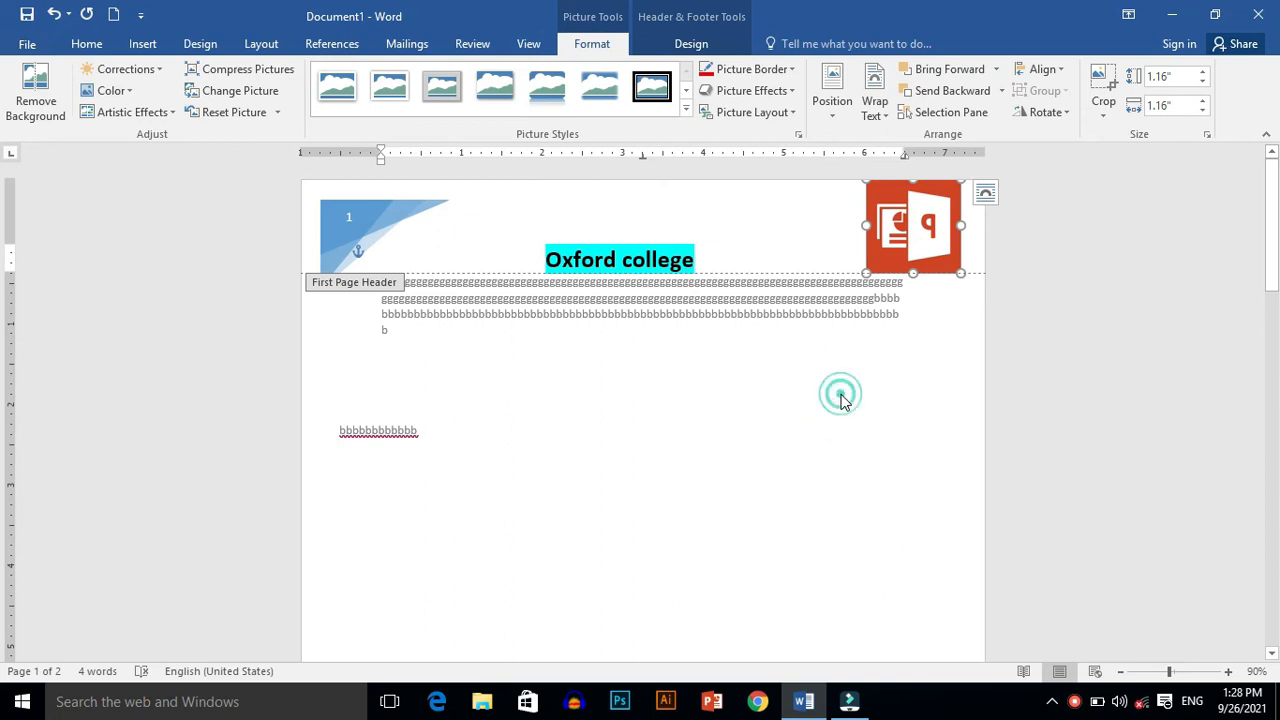
# Reduce the header picture to about 0.72" square, keeping it near the page's upper-right corner
pyautogui.moveTo(866, 272); pyautogui.dragTo(878, 260)
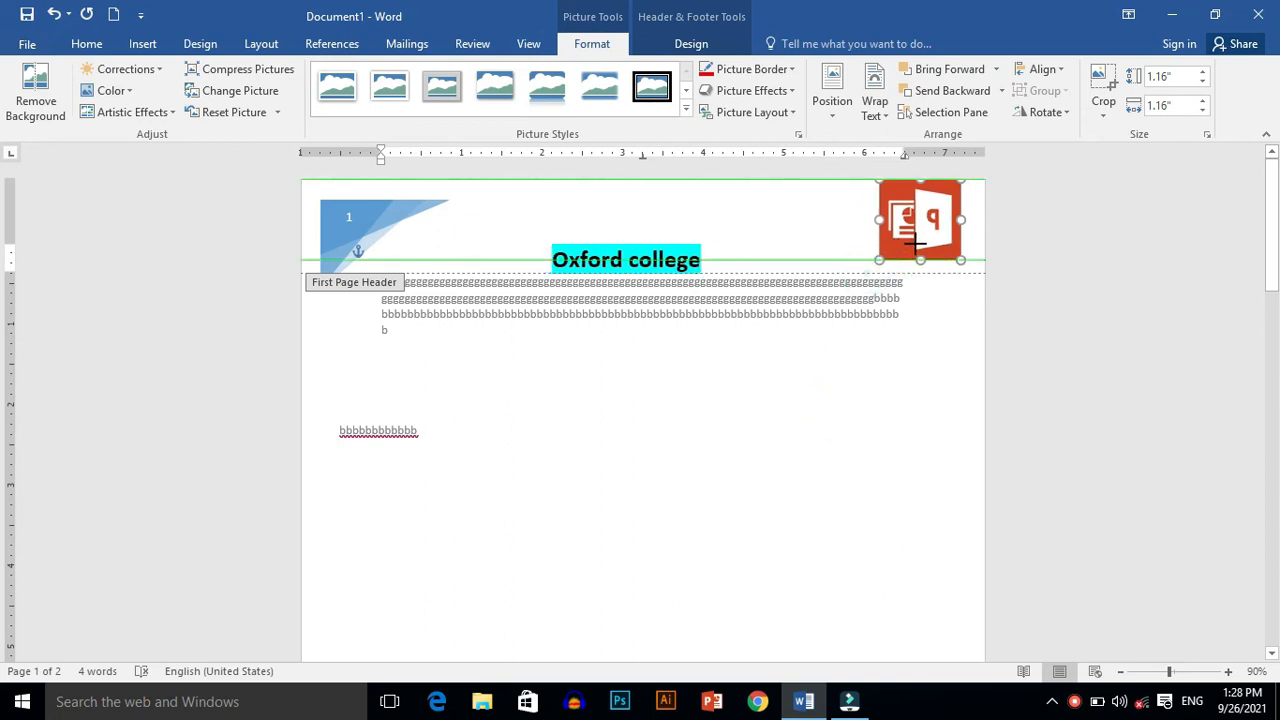
pyautogui.moveTo(962, 258); pyautogui.dragTo(927, 228)
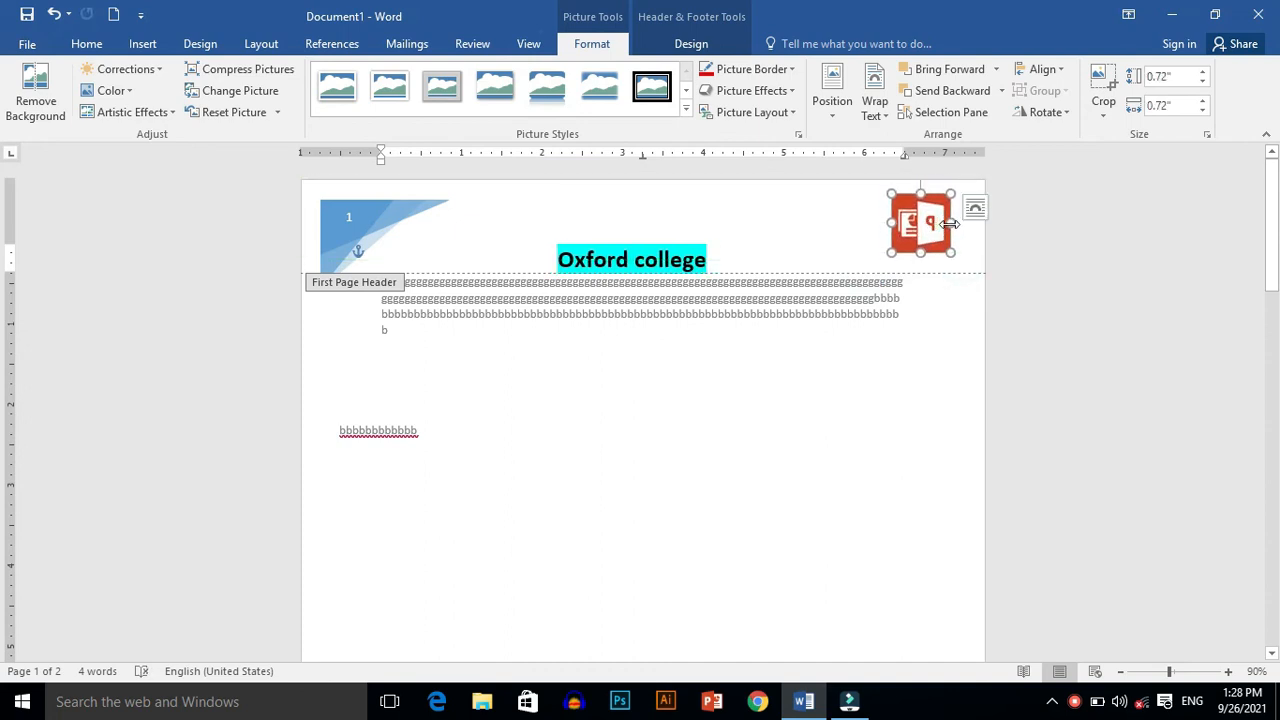
pyautogui.click(850, 203)
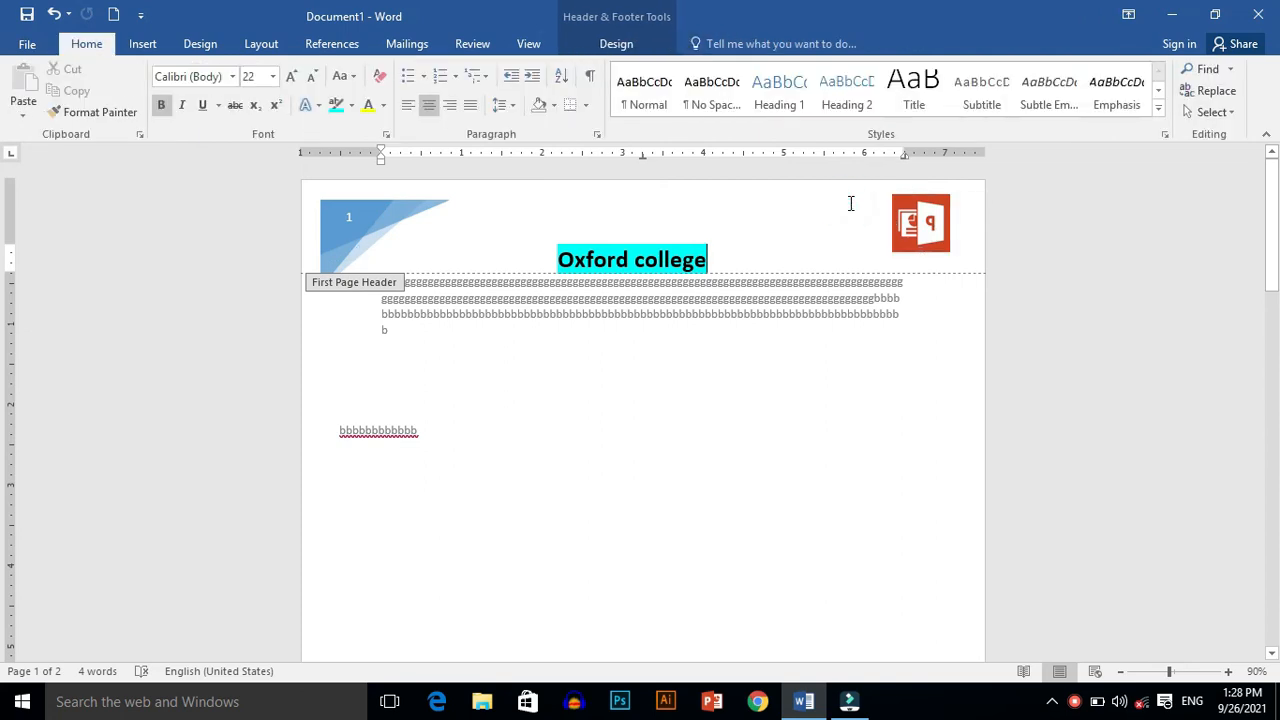
# Compress only the header picture at document resolution, deleting its cropped areas
pyautogui.click(909, 217)
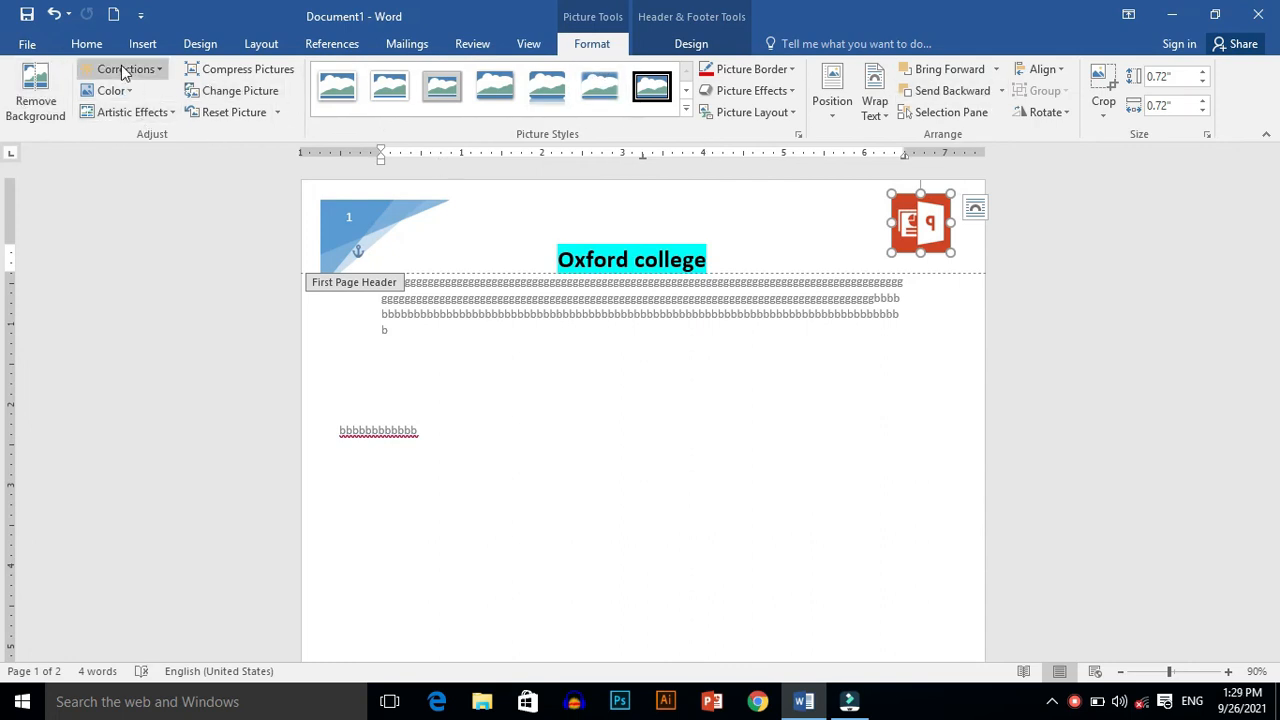
pyautogui.click(240, 69)
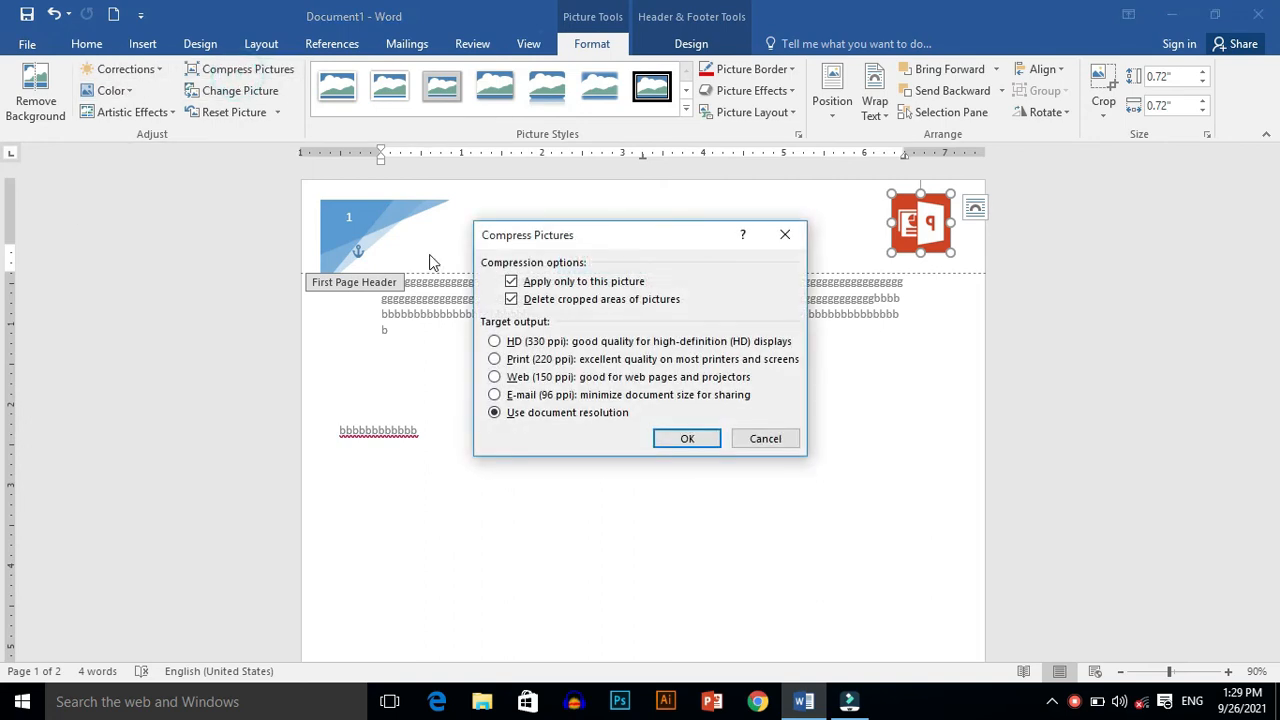
pyautogui.click(690, 438)
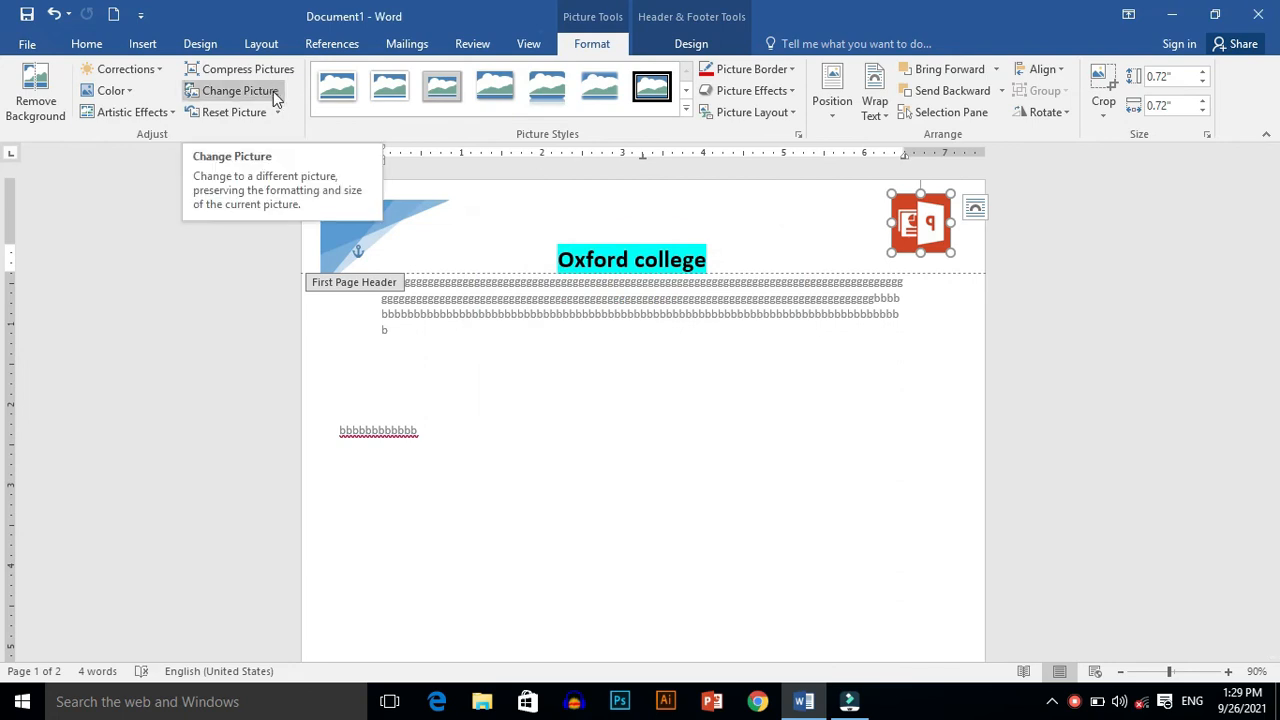
# Apply the thick black frame picture style to the header picture and set its border colour to standard red
pyautogui.click(686, 108)
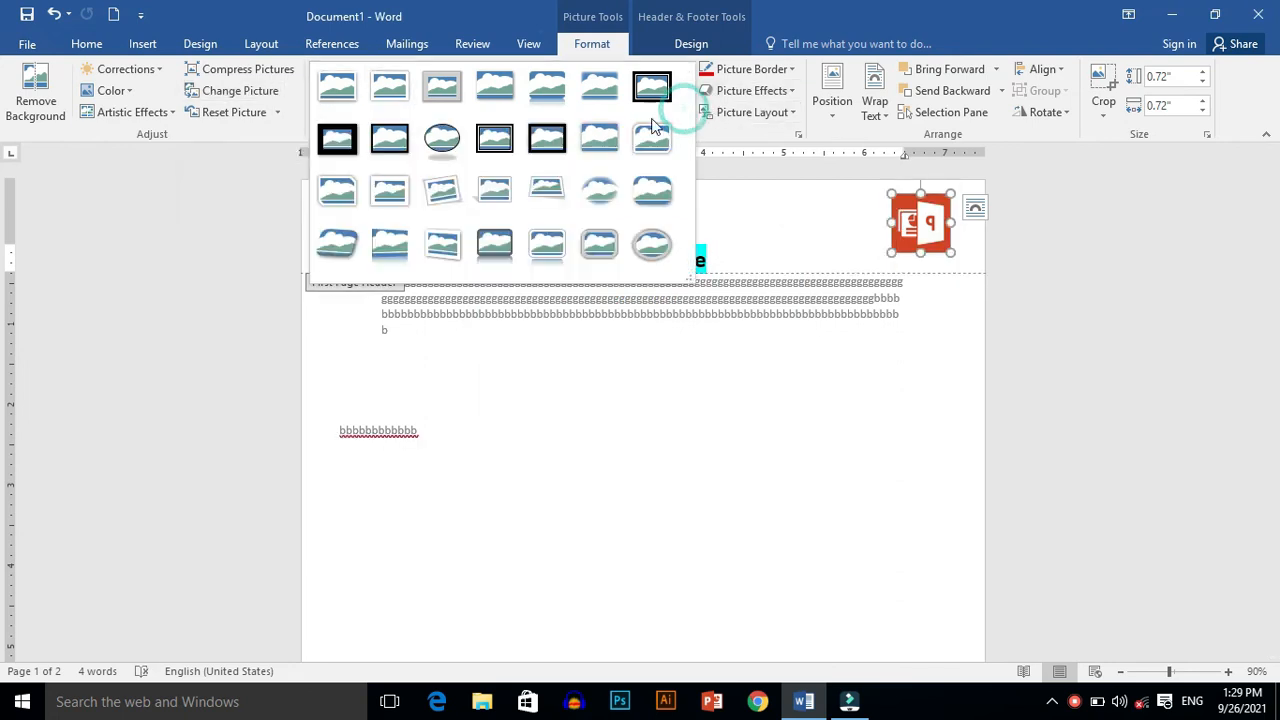
pyautogui.click(345, 145)
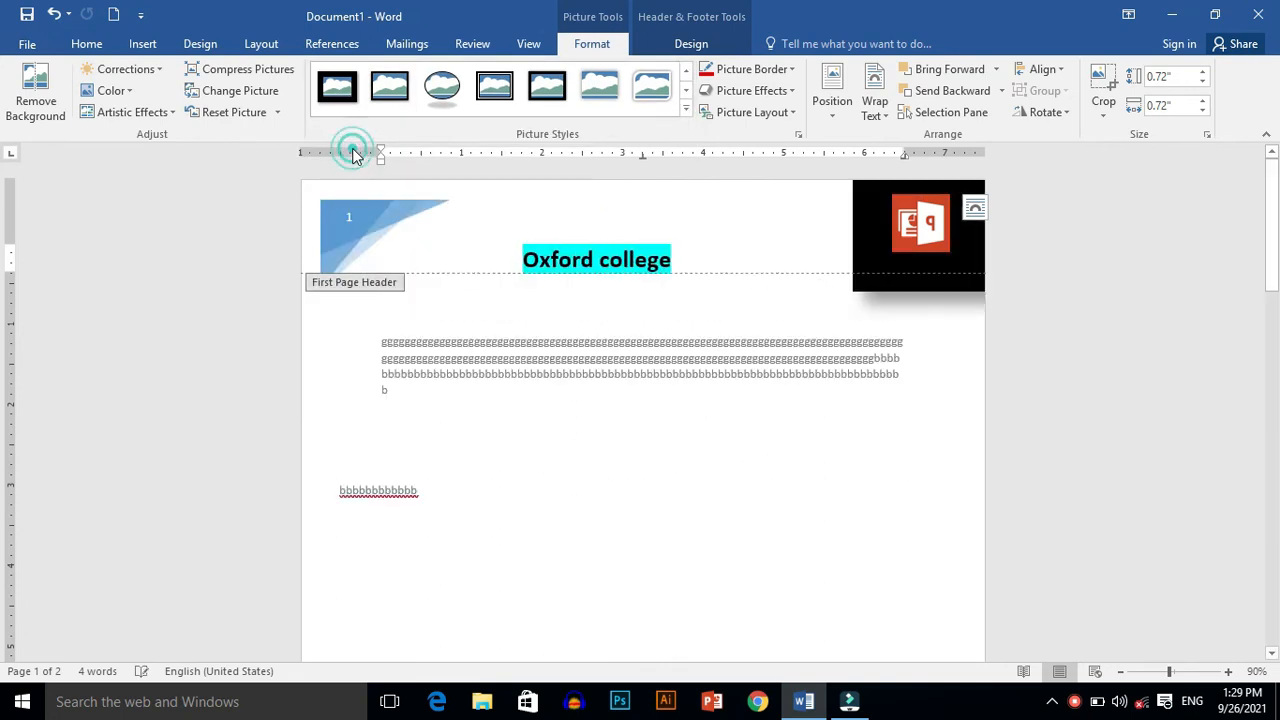
pyautogui.click(748, 72)
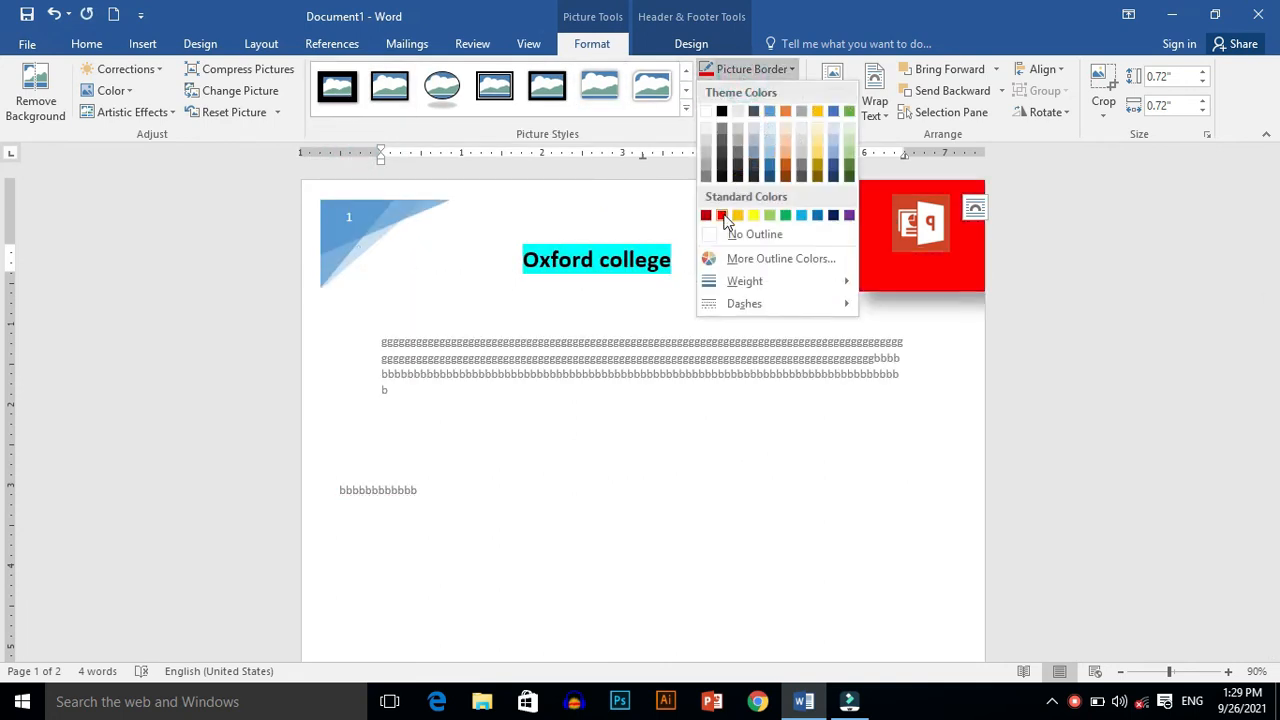
pyautogui.click(722, 216)
# Apply the Perspective 3-D rotation preset in the second row, second column, to the header picture
pyautogui.click(750, 91)
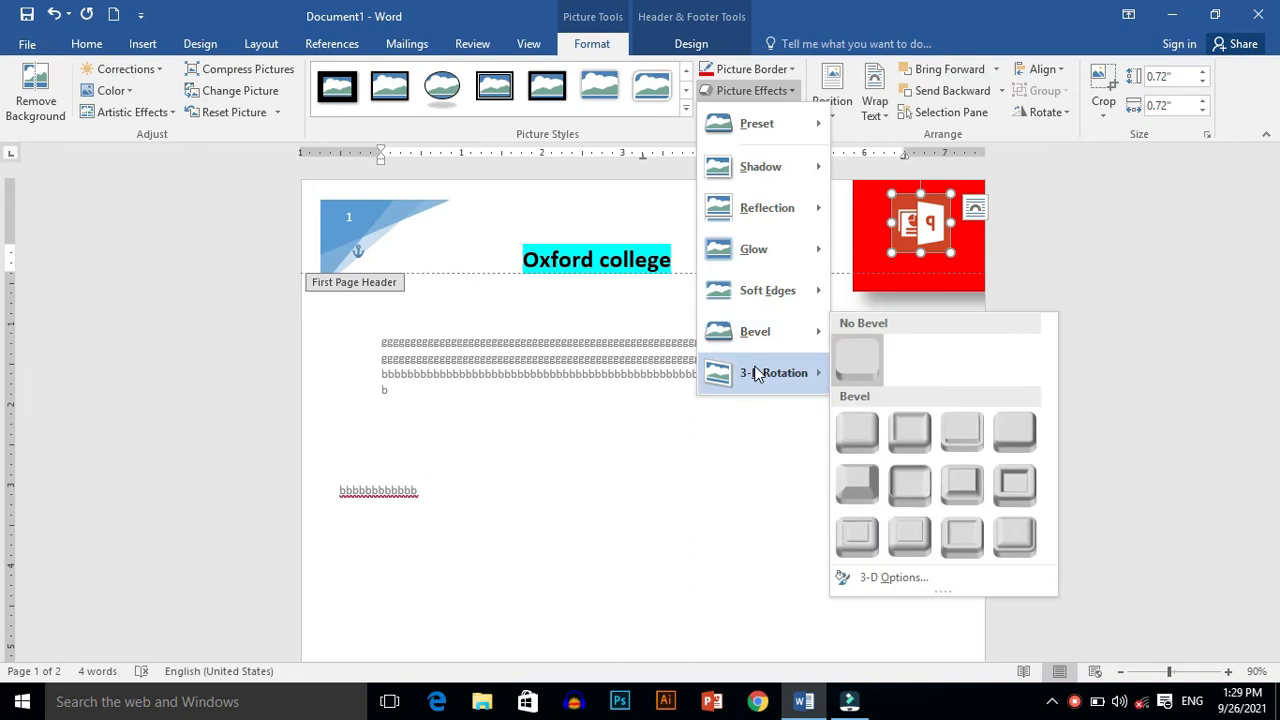
pyautogui.moveTo(770, 373)
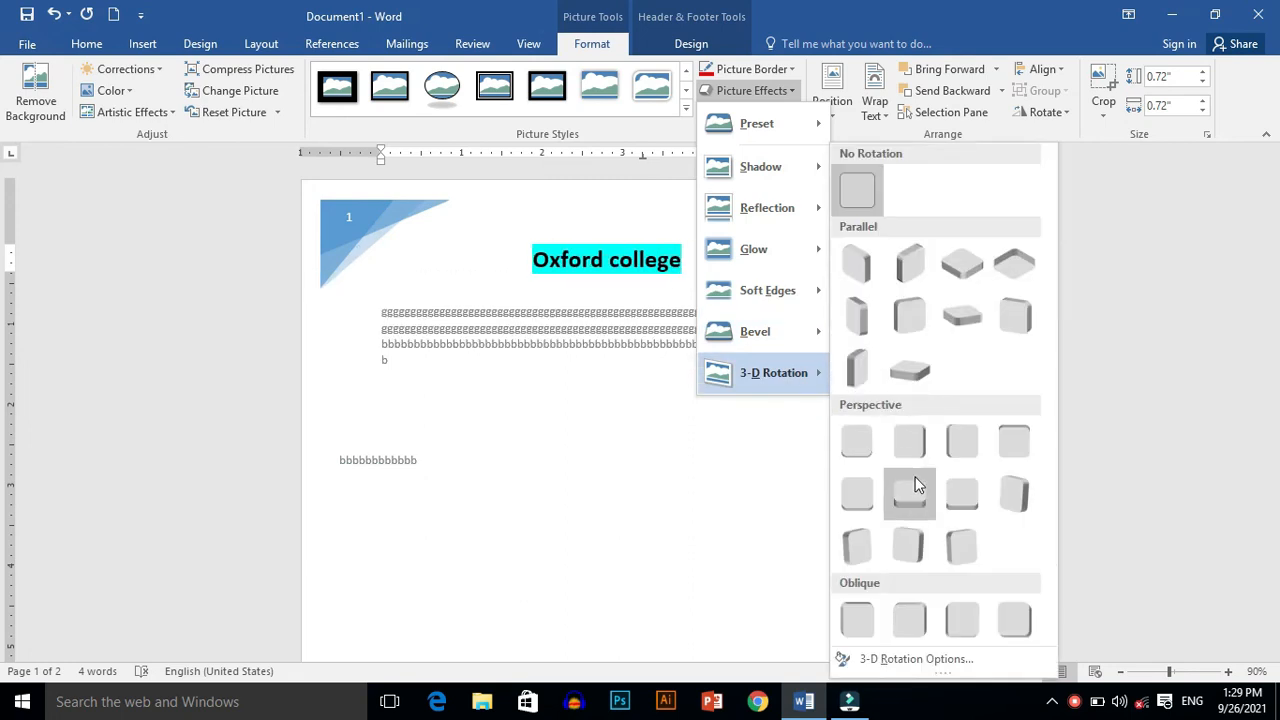
pyautogui.click(918, 487)
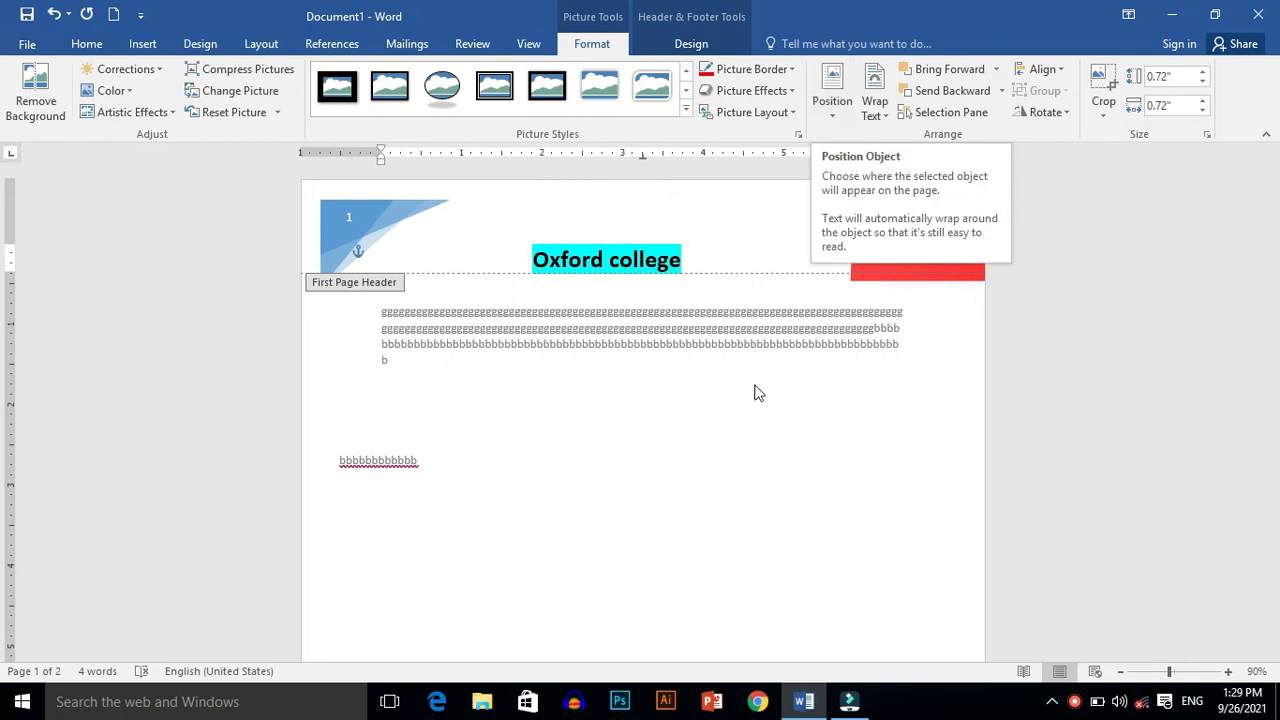
# Go to page 2 and place the cursor in its "SPIRIT OF GIVING FOUNDATION" header with the header design options displayed
pyautogui.moveTo(1277, 231); pyautogui.dragTo(1277, 412)
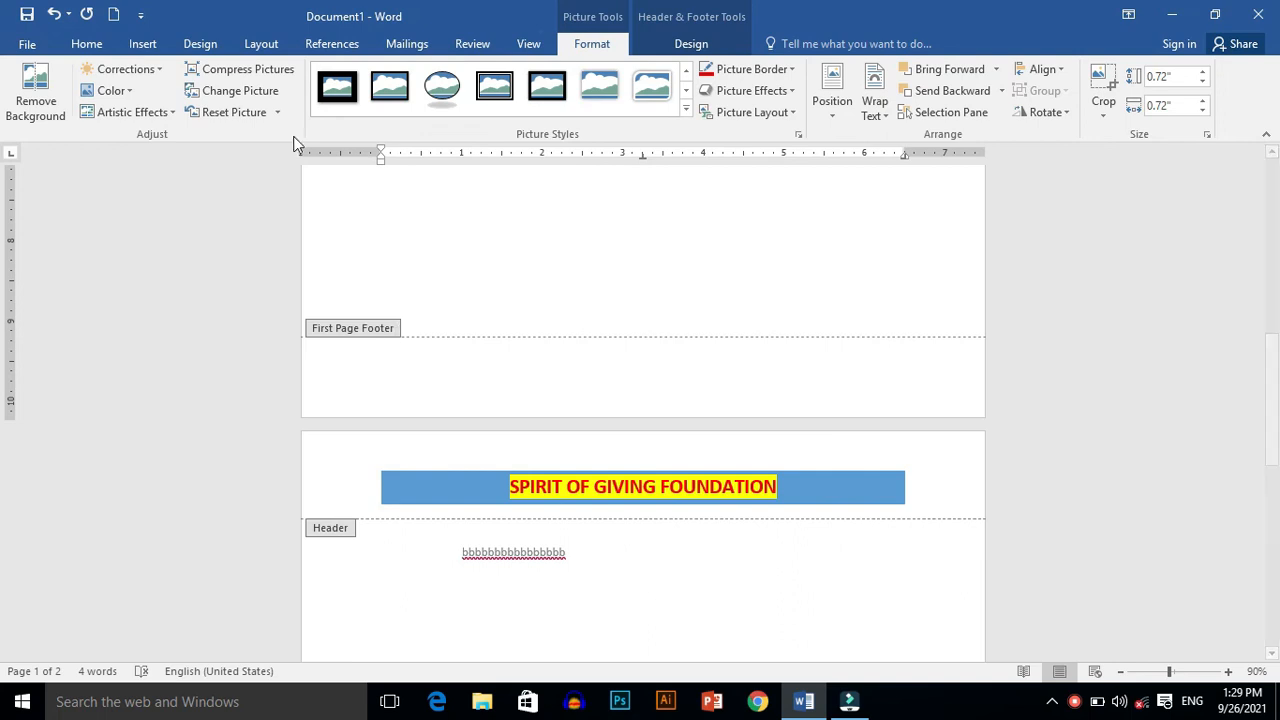
pyautogui.click(692, 44)
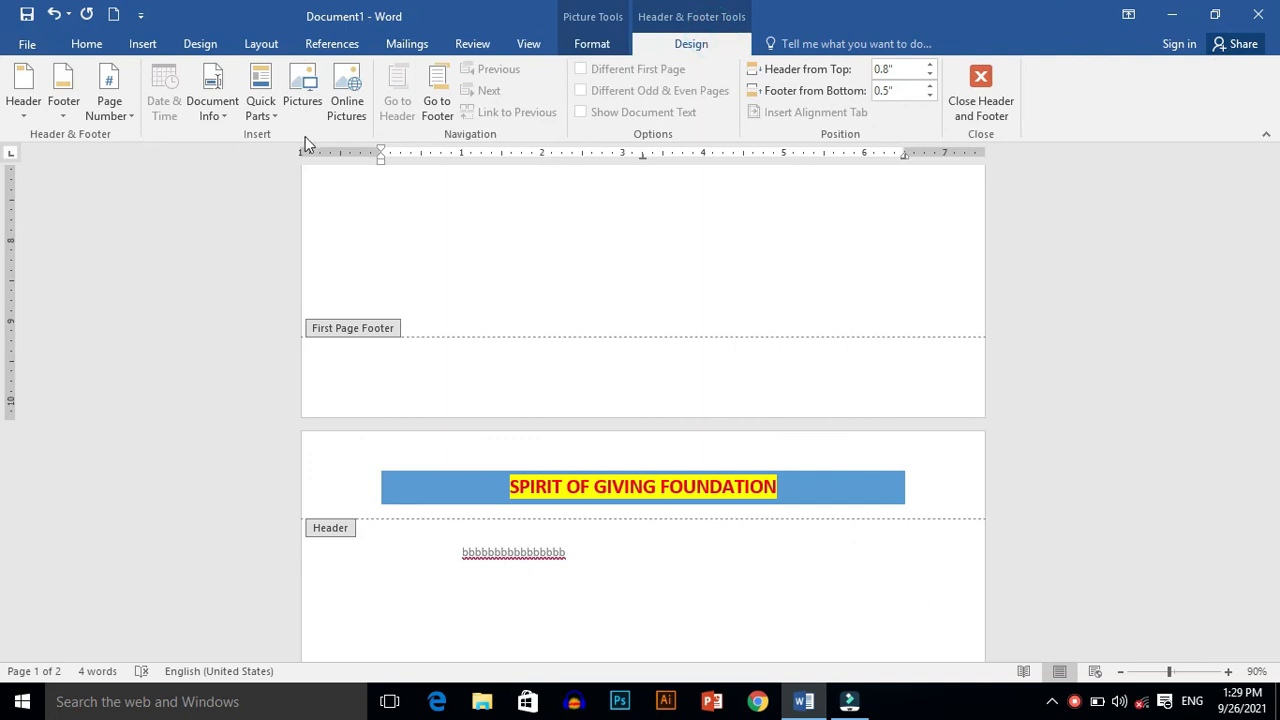
pyautogui.click(415, 460)
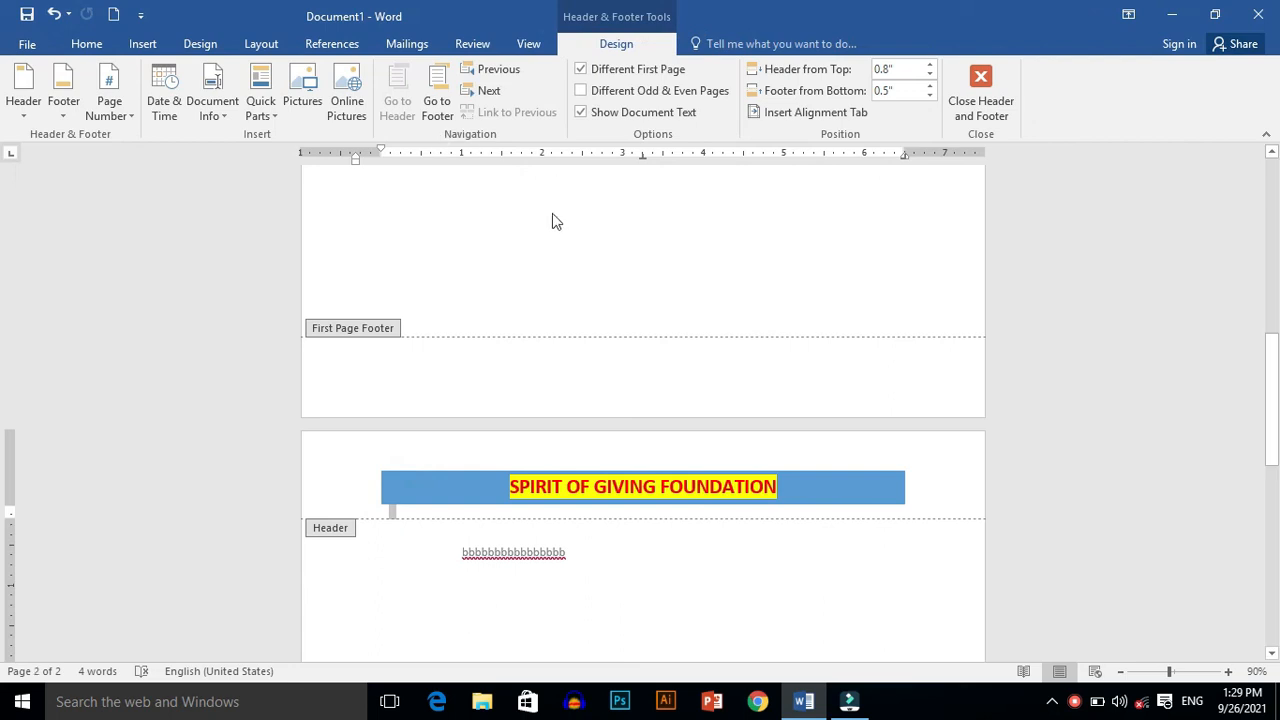